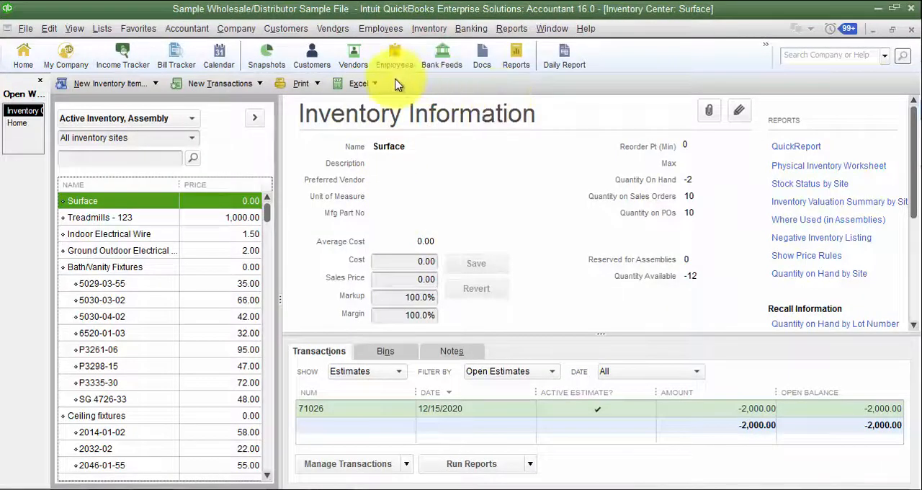
- Open the multiple list entries editor through the Paste from Excel option and check which list types it offers
left_click(360, 83)
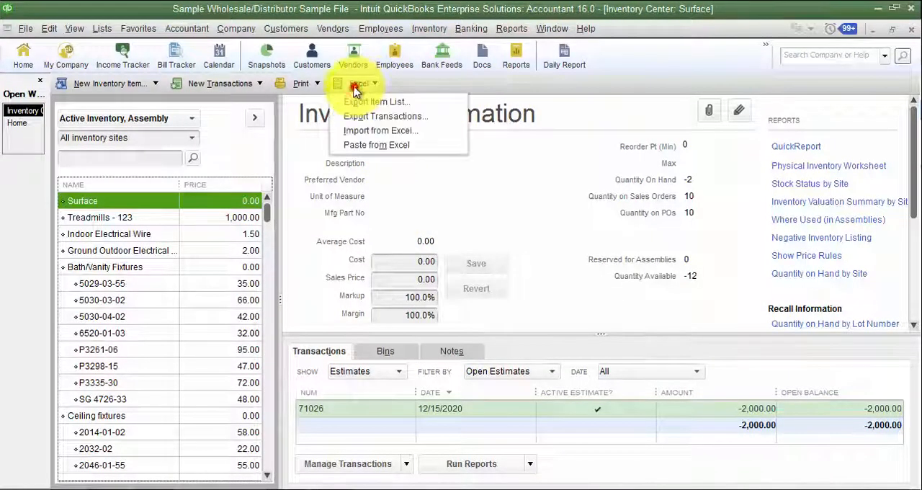
left_click(384, 147)
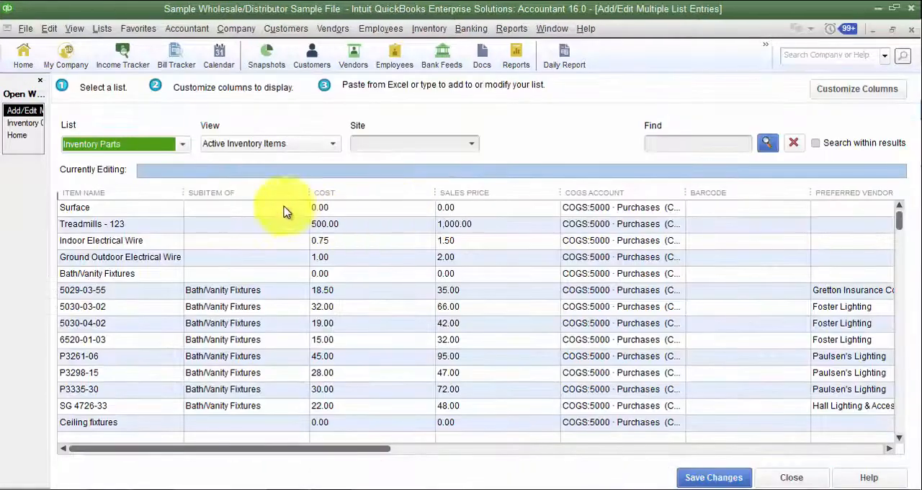
left_click(164, 145)
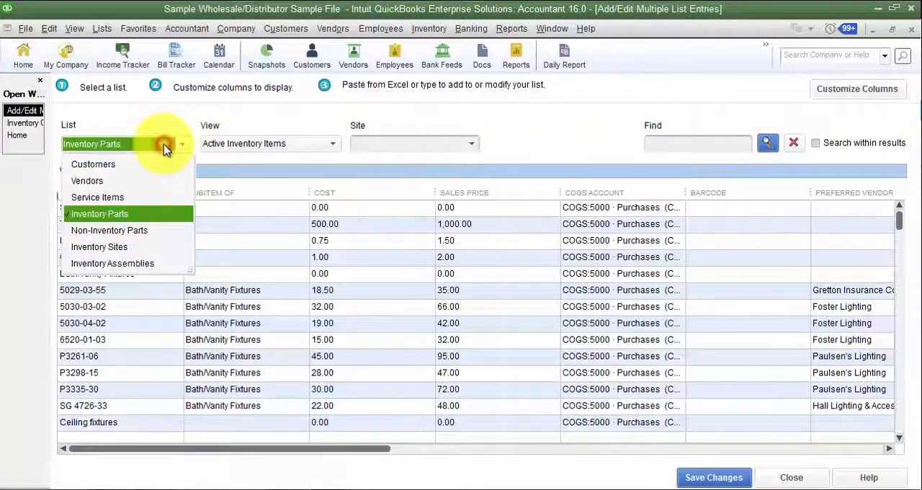
left_click(191, 115)
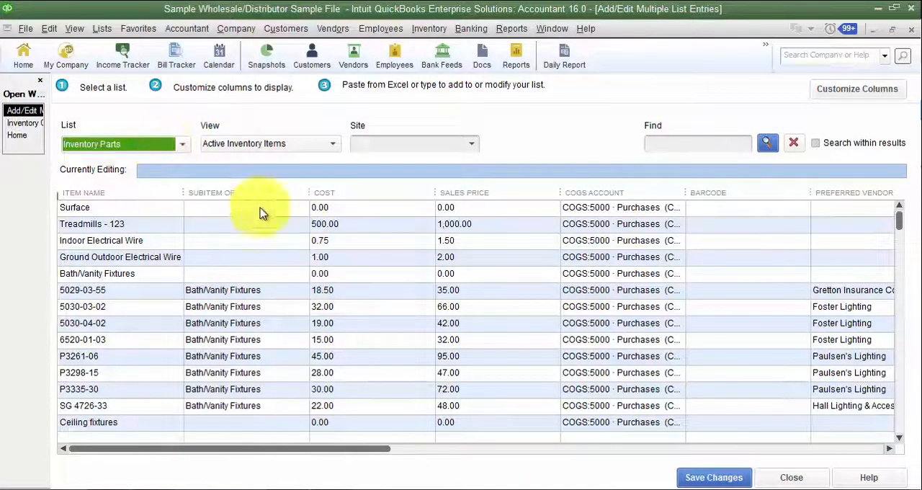
- Customize the Inventory Parts columns by adding every available column, from Full Item Name through Margin, to the chosen columns
left_click(858, 90)
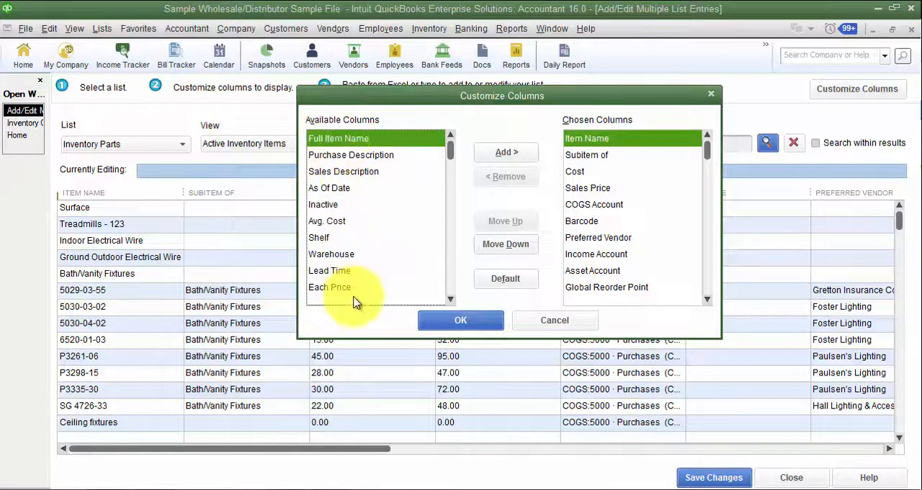
left_click(528, 157)
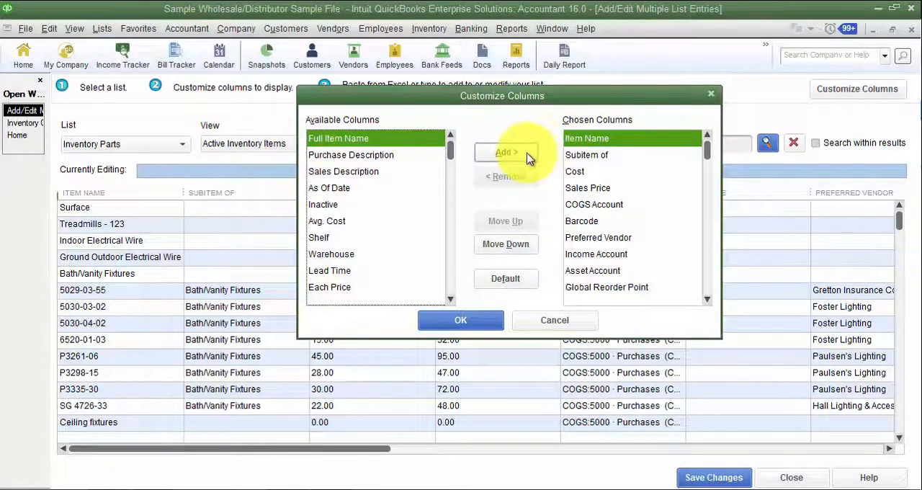
left_click(528, 157)
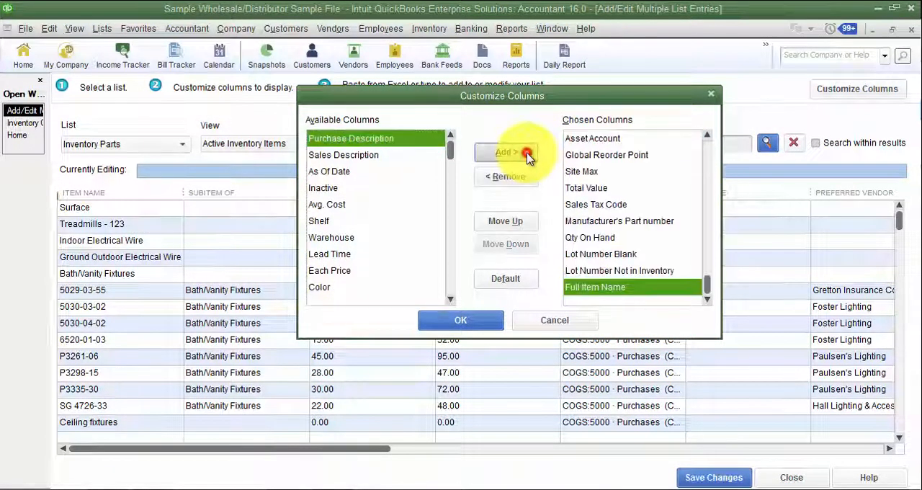
left_click(528, 157)
left_click(528, 157)
left_click(528, 157)
left_click(528, 157)
left_click(528, 157)
left_click(528, 157)
left_click(528, 157)
double_click(528, 157)
left_click(528, 157)
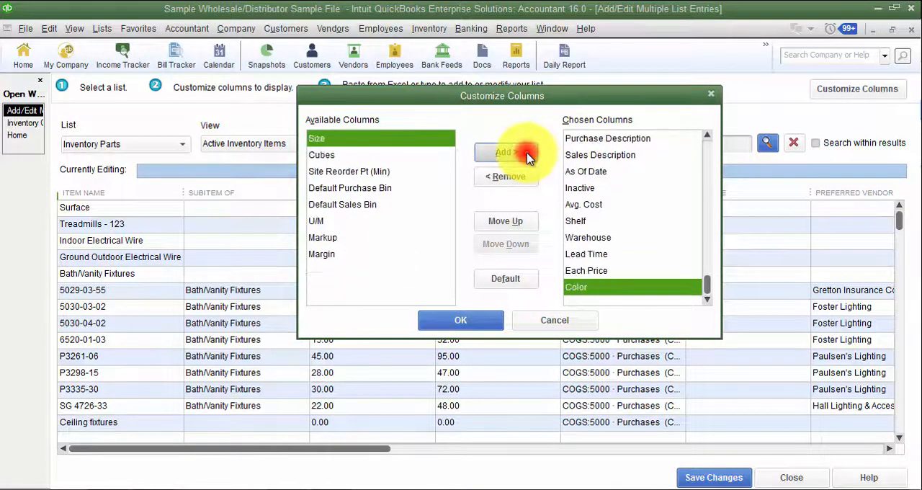
double_click(528, 157)
left_click(528, 157)
double_click(528, 157)
left_click(528, 157)
double_click(528, 157)
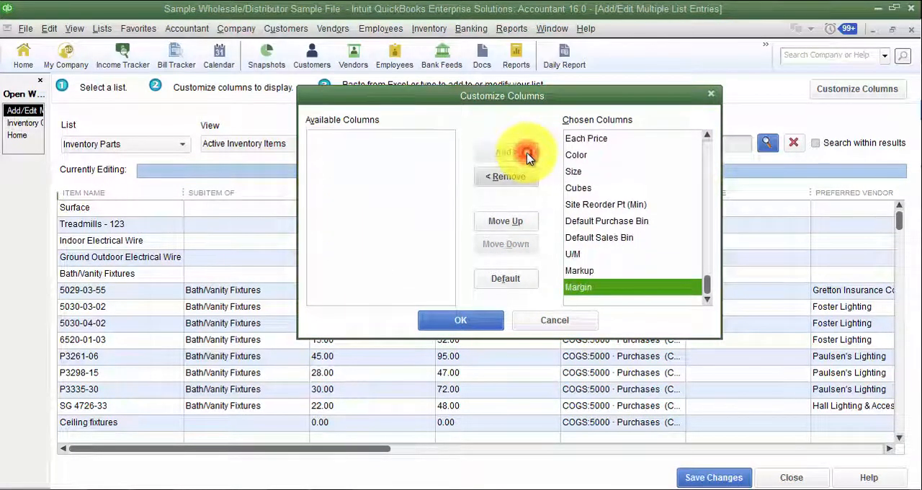
left_click(472, 324)
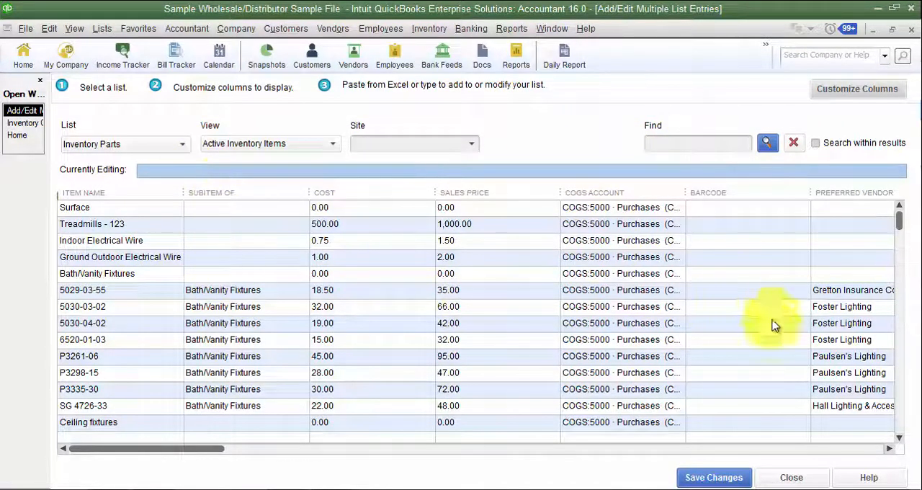
- Review the available list types, inventory view filters and inventory sites without changing the selections
left_click(127, 149)
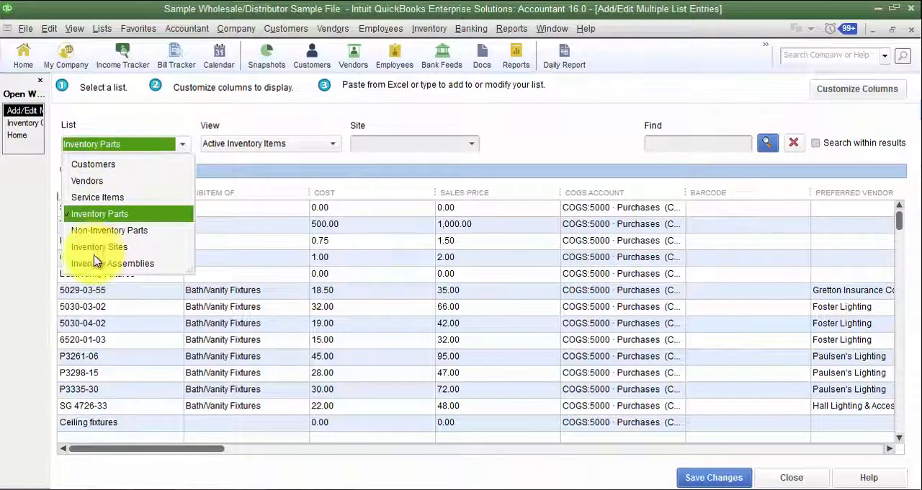
left_click(123, 111)
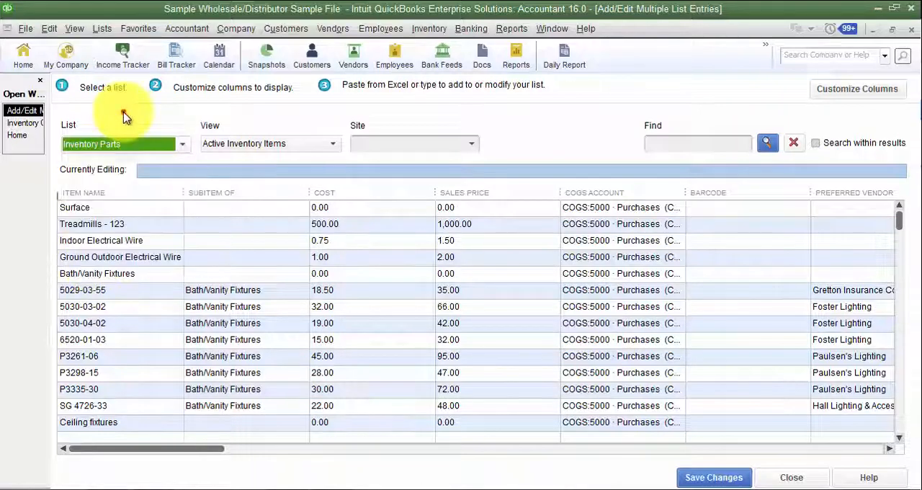
left_click(294, 147)
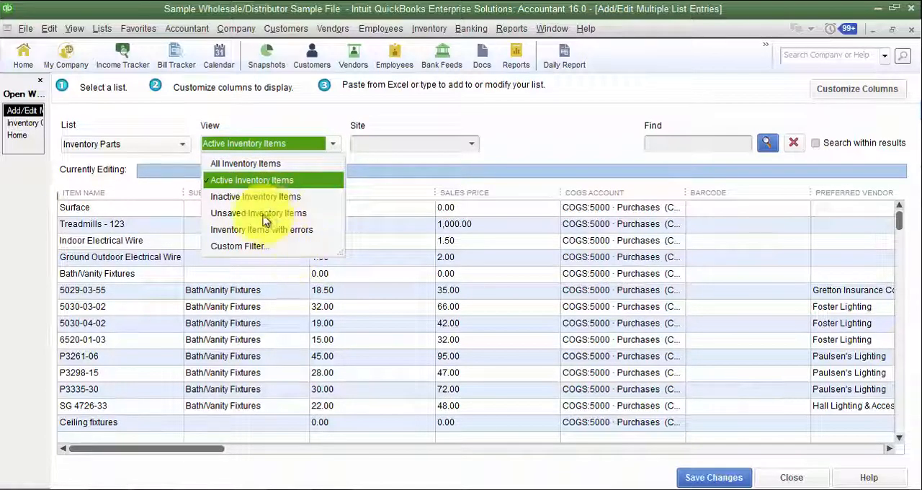
left_click(524, 153)
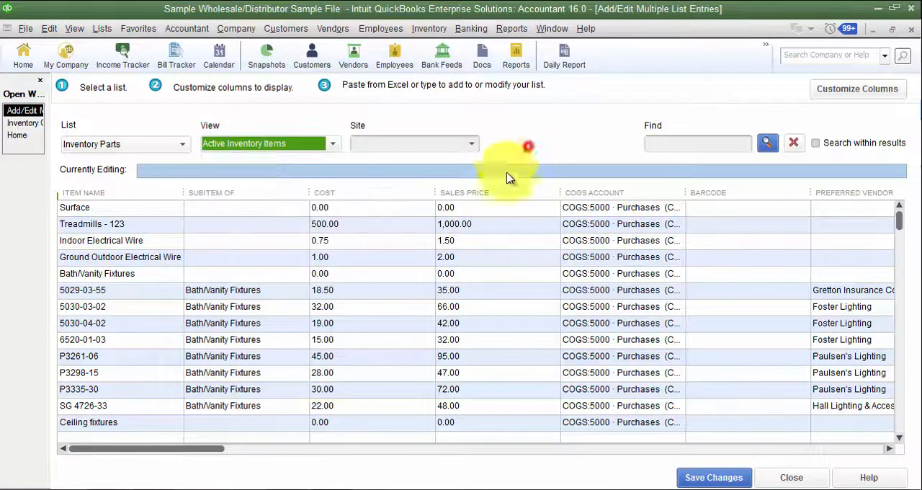
left_click(472, 146)
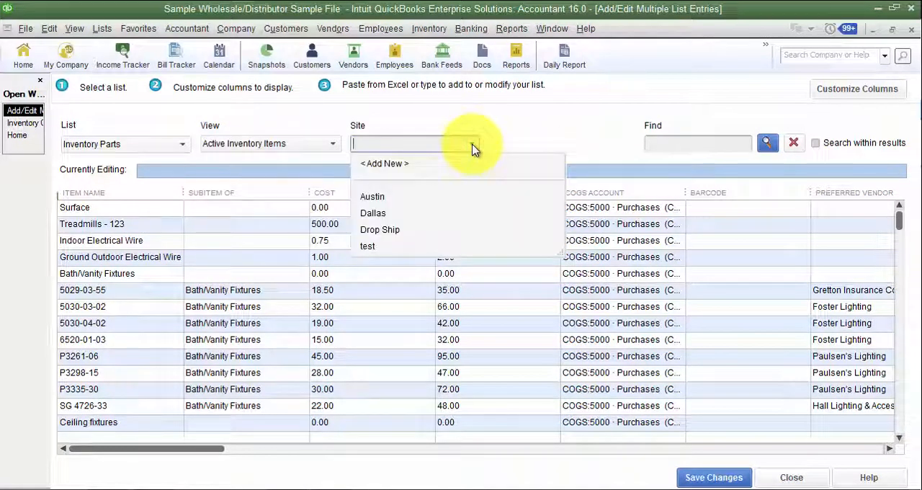
left_click(519, 133)
- Narrow the COGS Account column slightly and select the Surface item's name in the grid
left_click(692, 145)
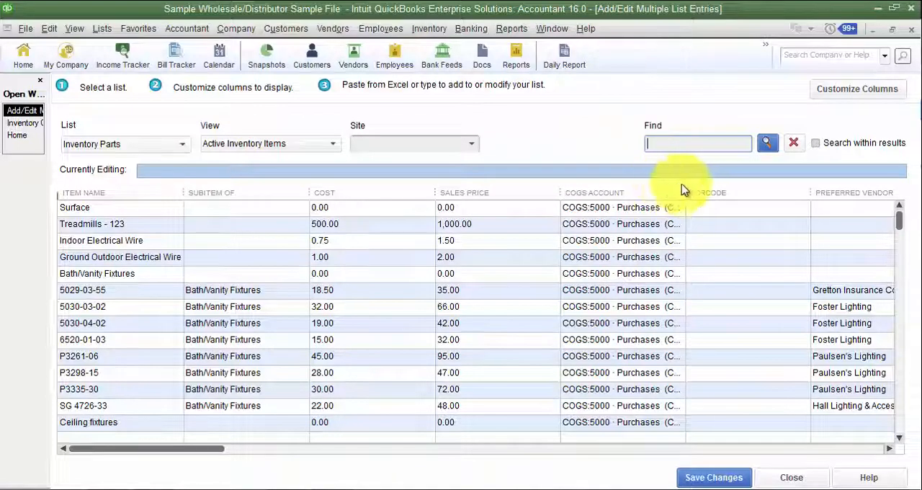
left_click_drag(685, 191, 657, 188)
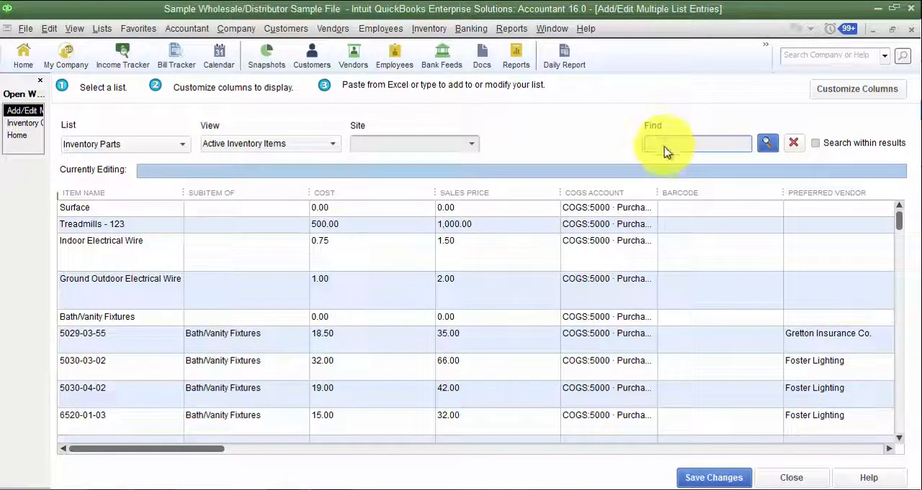
left_click(116, 210)
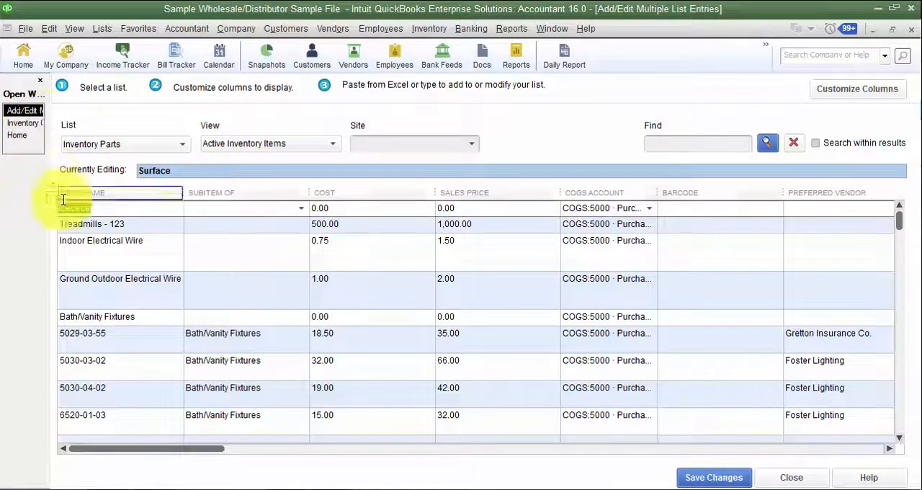
- Open the Surface item's record from the Inventory Center to inspect its fields, and return to the multiple list entries editor
left_click(21, 123)
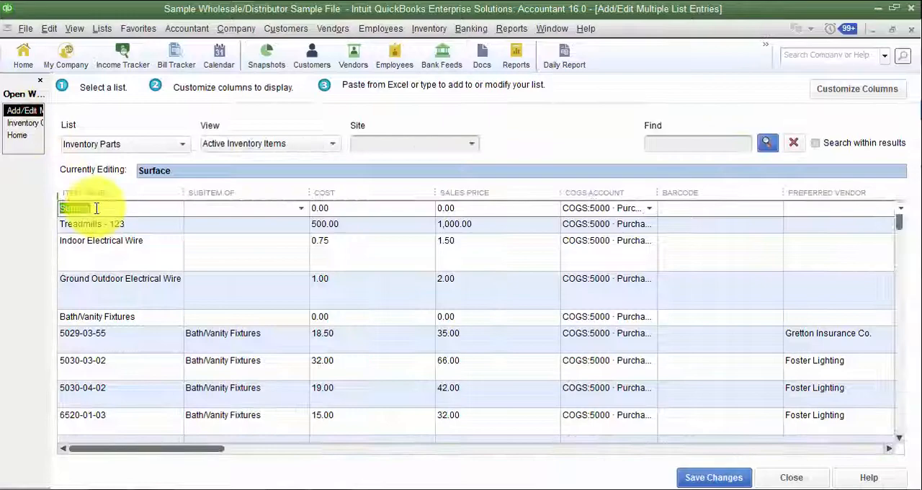
left_click(21, 123)
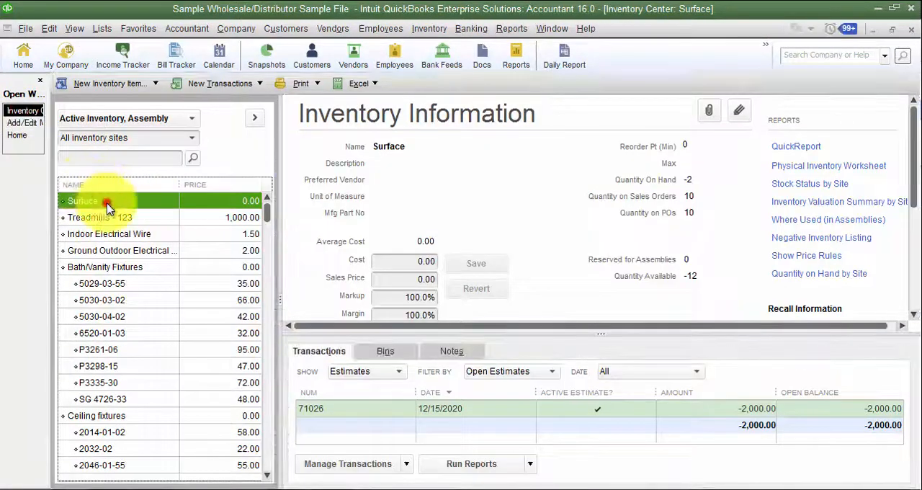
double_click(106, 207)
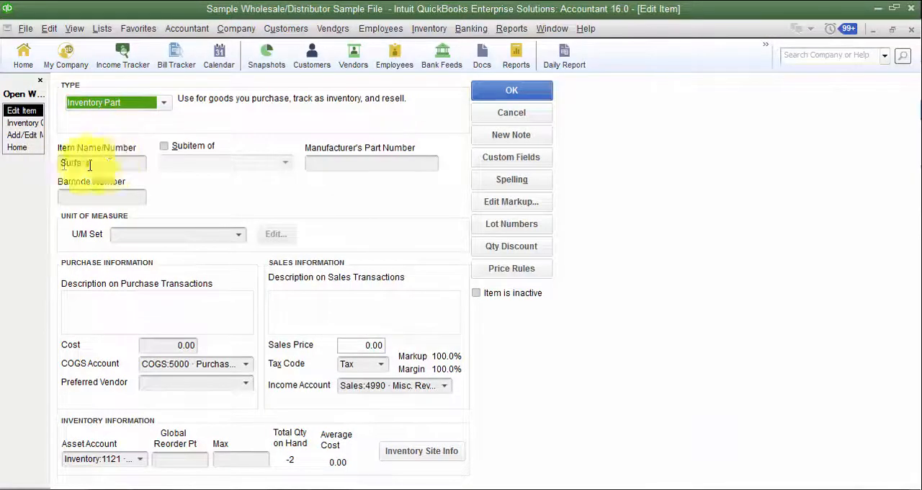
left_click(22, 123)
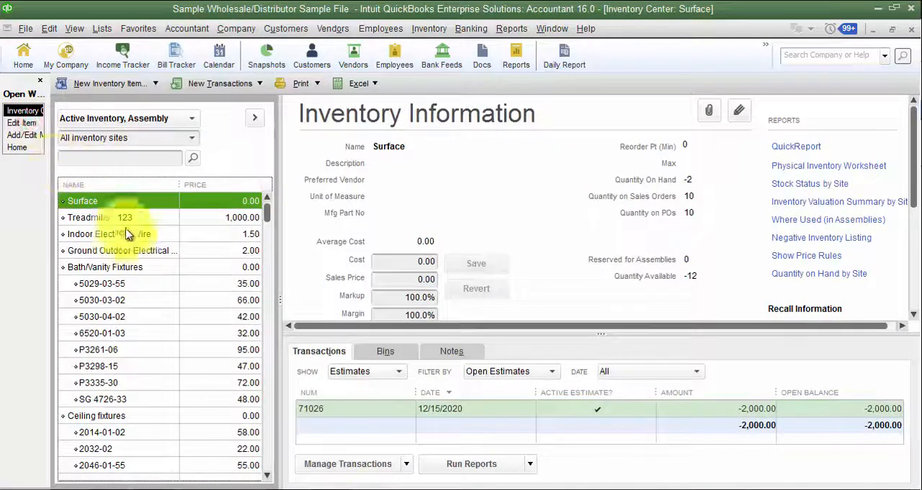
left_click(21, 135)
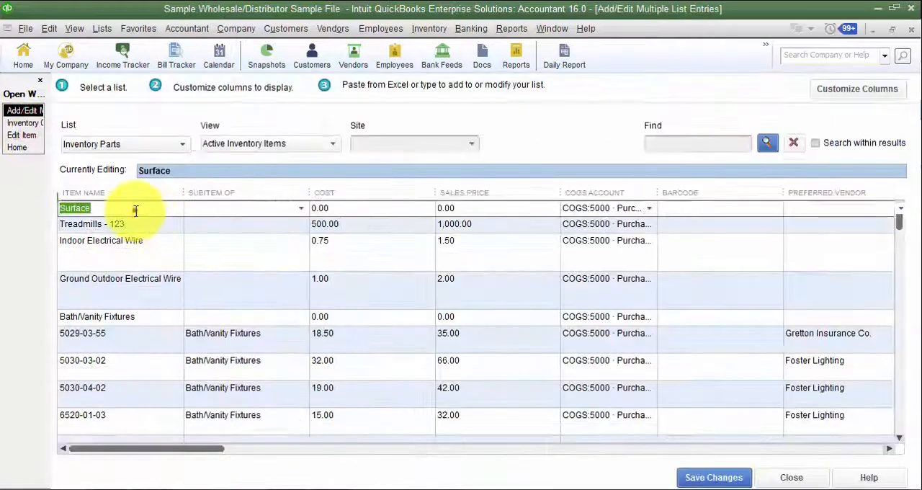
- Check the parent items available for Surface's Subitem Of field and leave the field blank
left_click(134, 209)
left_click(303, 213)
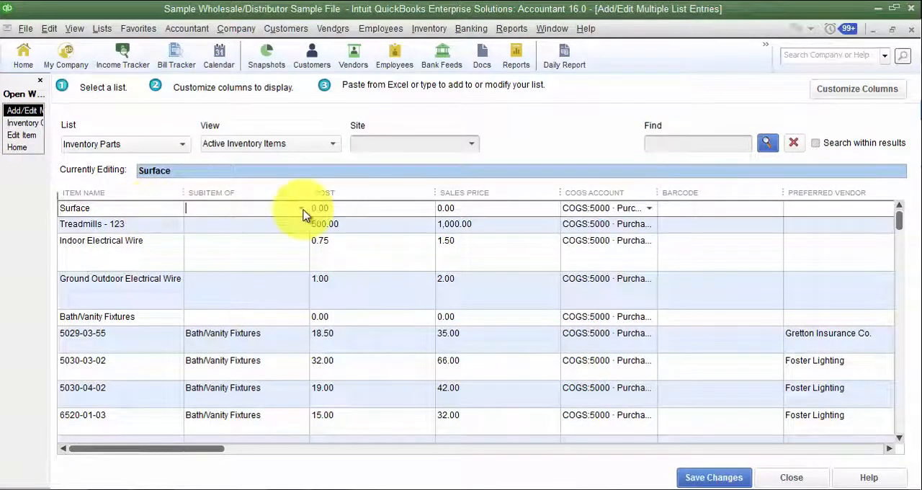
left_click(303, 213)
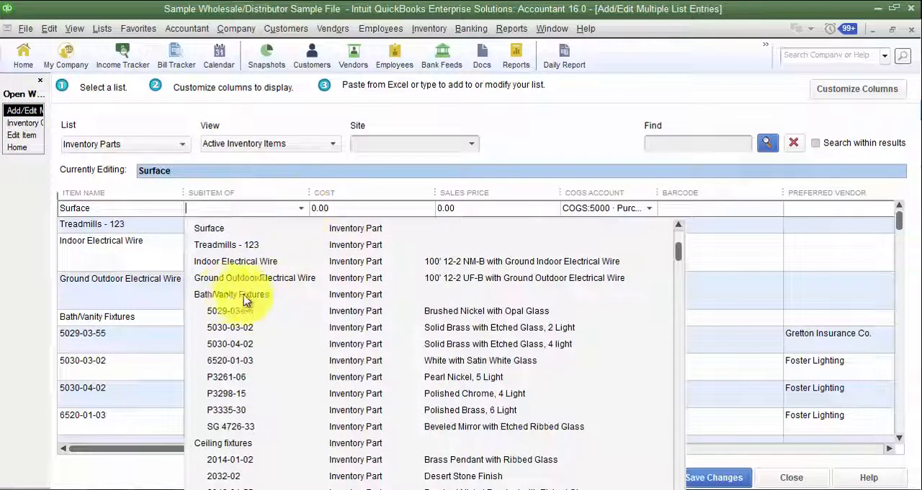
left_click(301, 209)
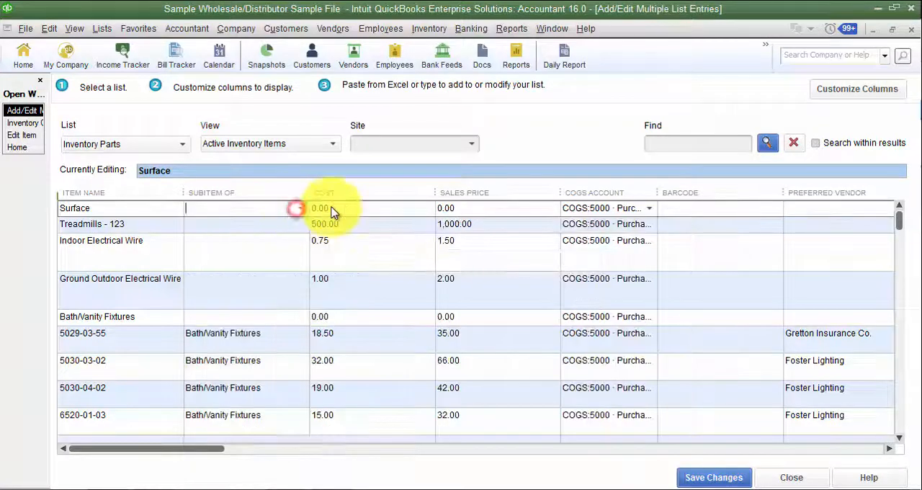
- Set the cost to 25 for Surface, 550 for Treadmills - 123 and 0.74 for Indoor Electrical Wire
left_click(385, 208)
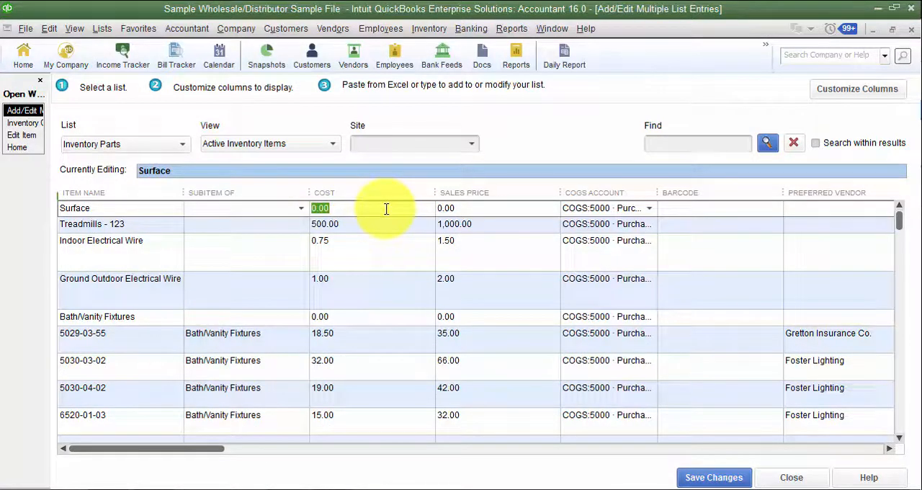
type("25")
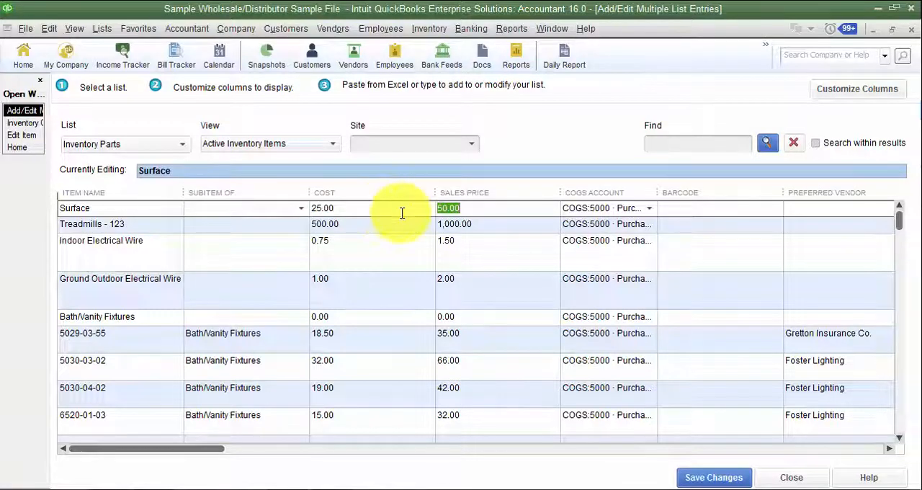
left_click(355, 209)
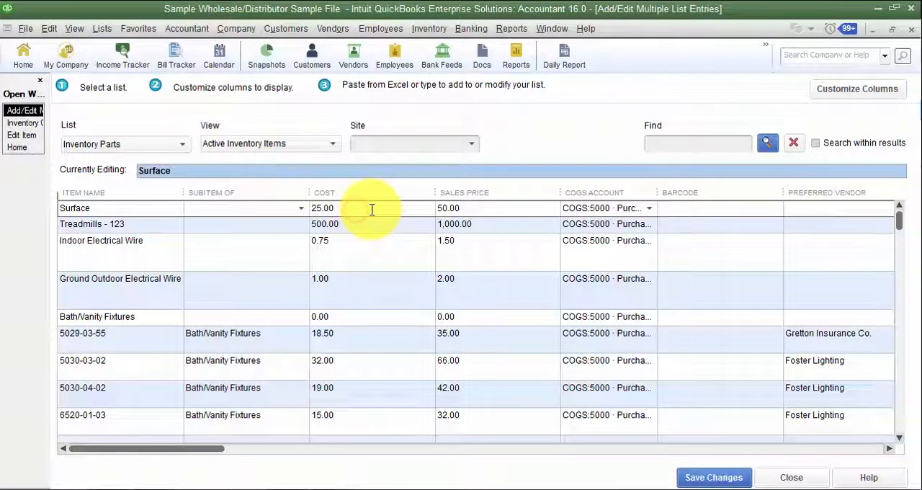
key("Down")
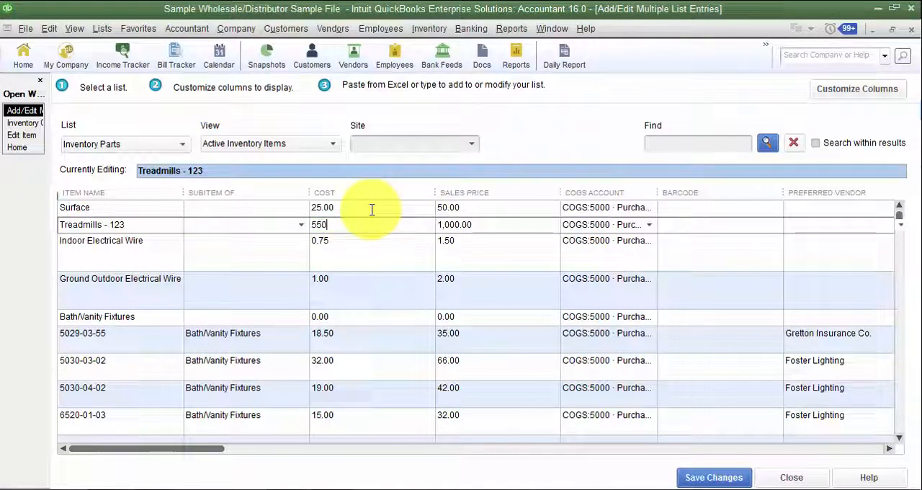
type("550")
key("Down")
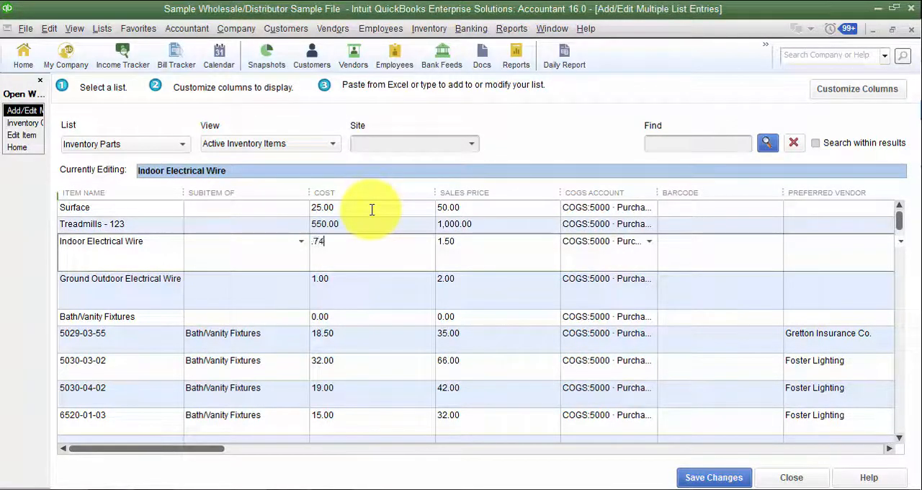
type(".74")
key("Down")
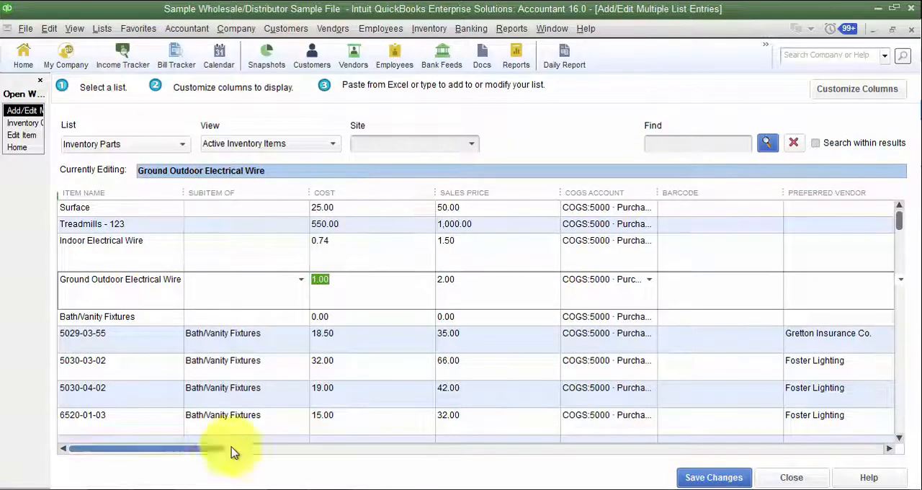
- Go through Surface's Cost, Sales Price and COGS Account fields and widen the COGS Account column slightly
left_click(353, 208)
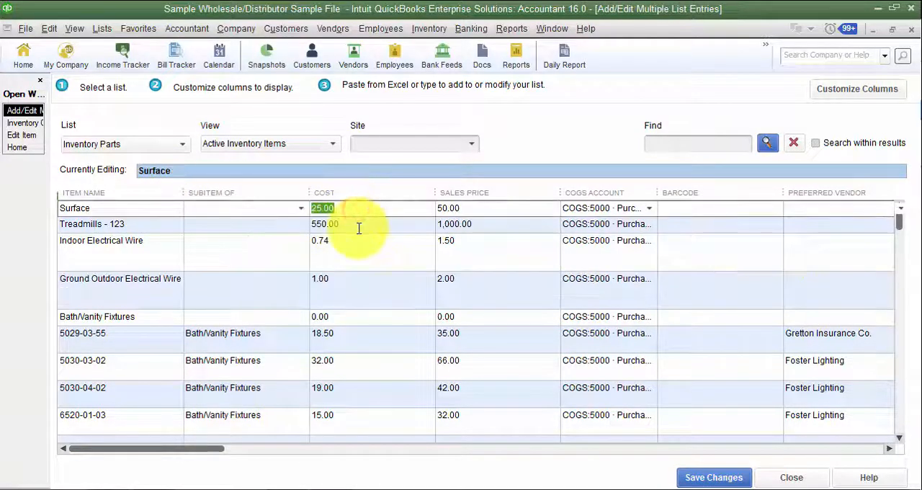
key("Tab")
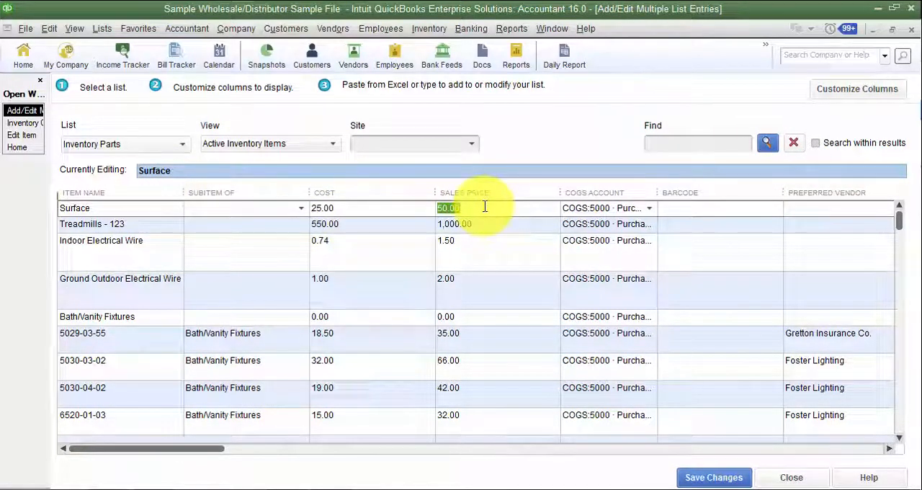
key("Tab")
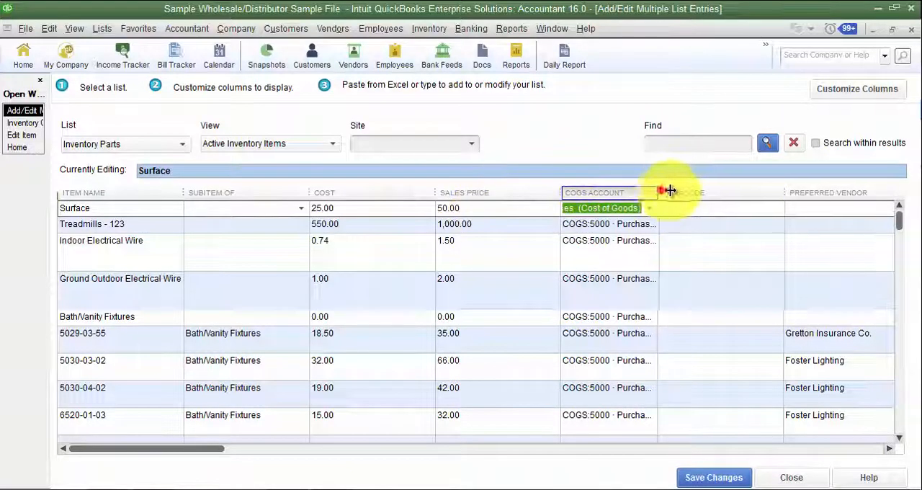
mouse_move(658, 192)
left_mouse_down()
mouse_move(708, 190)
mouse_move(673, 189)
left_mouse_up()
key("Tab")
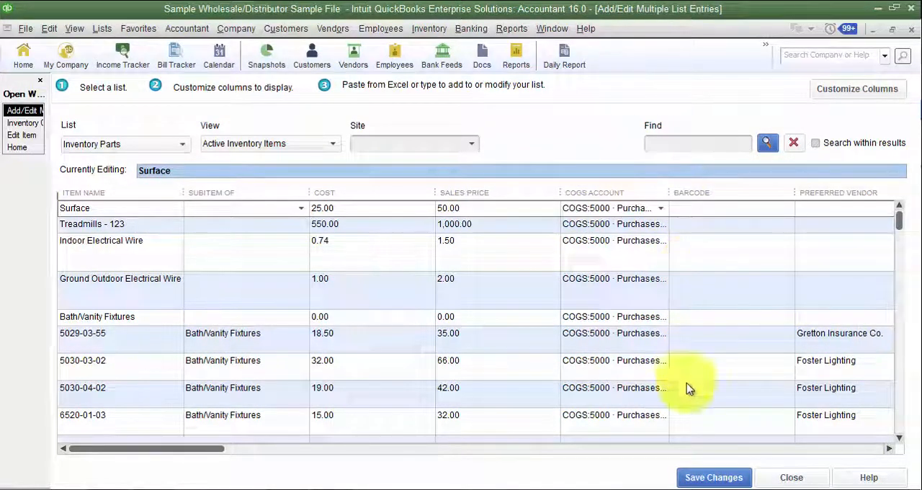
- Check the vendors available for Surface's Preferred Vendor field and leave the field blank
left_click(889, 448)
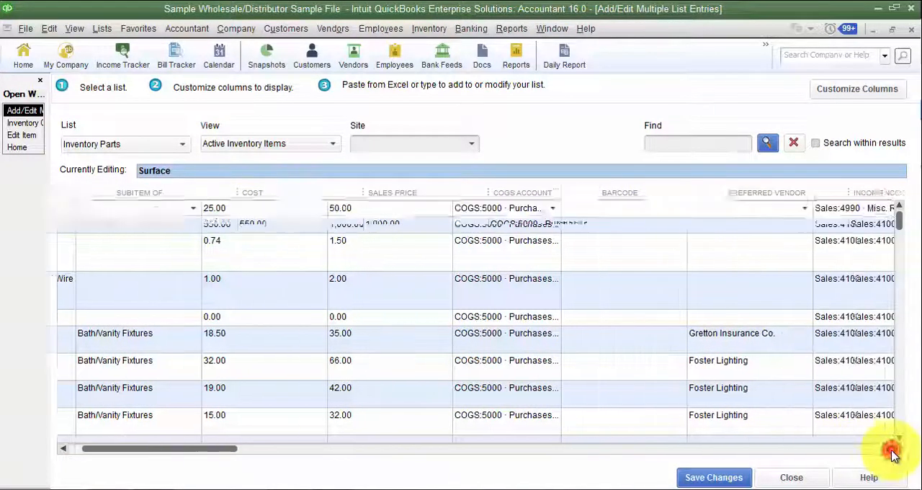
left_click_drag(892, 452, 890, 451)
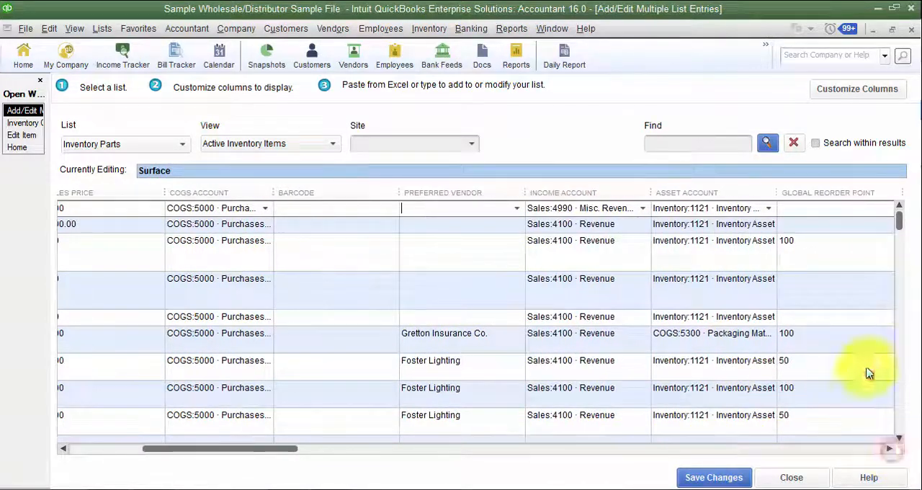
left_click(516, 208)
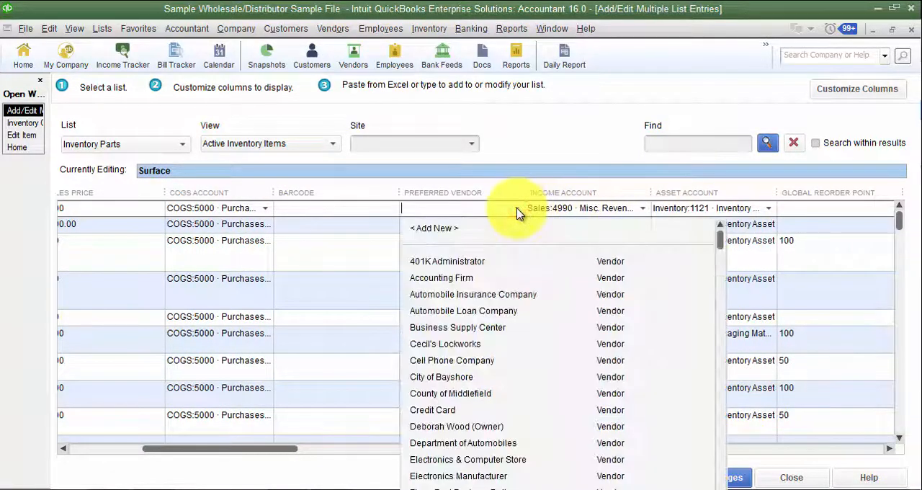
left_click(516, 208)
left_click(516, 208)
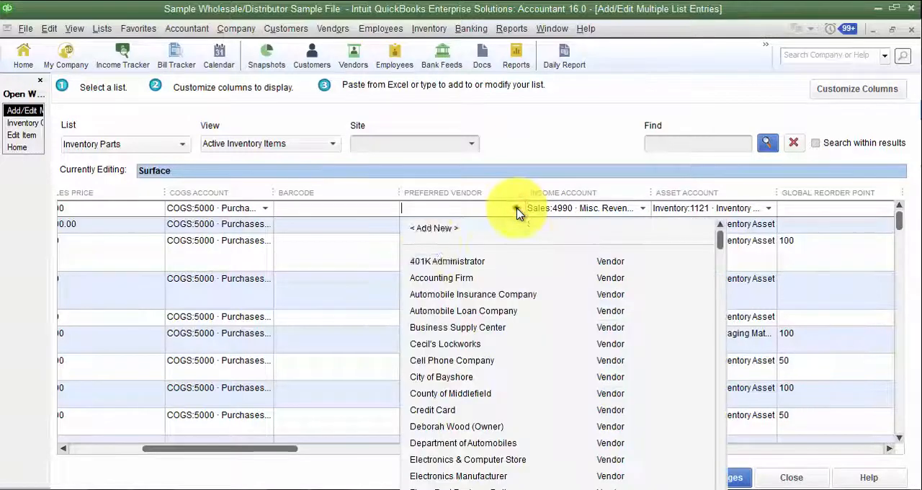
left_click(517, 211)
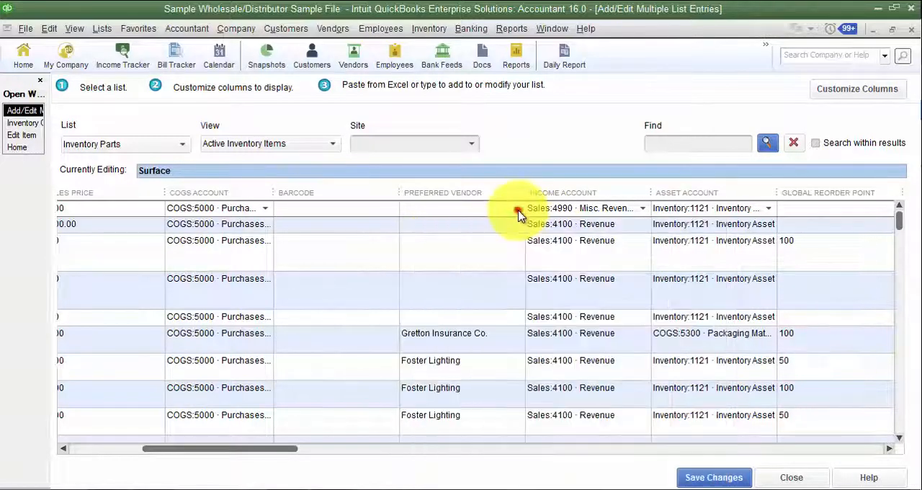
- Examine Surface's Income Account, Asset Account, Global Reorder Point, Site Max and Sales Tax Code fields
key("Tab")
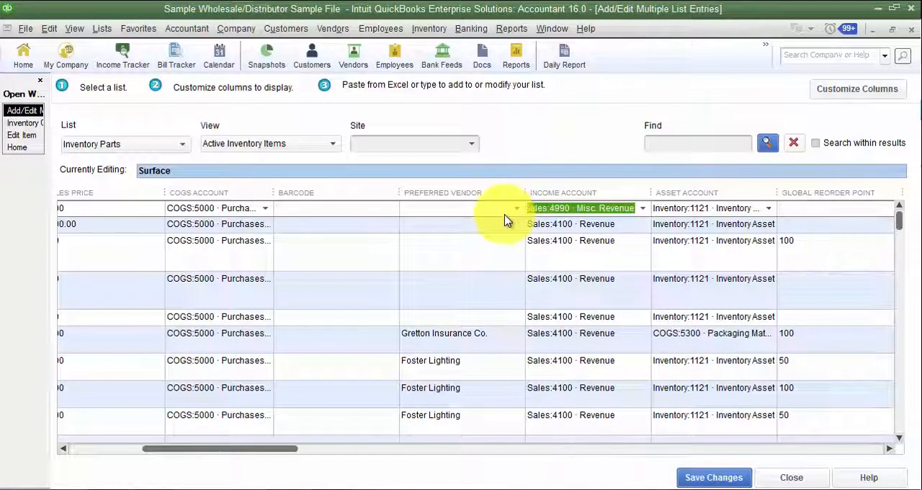
key("Tab")
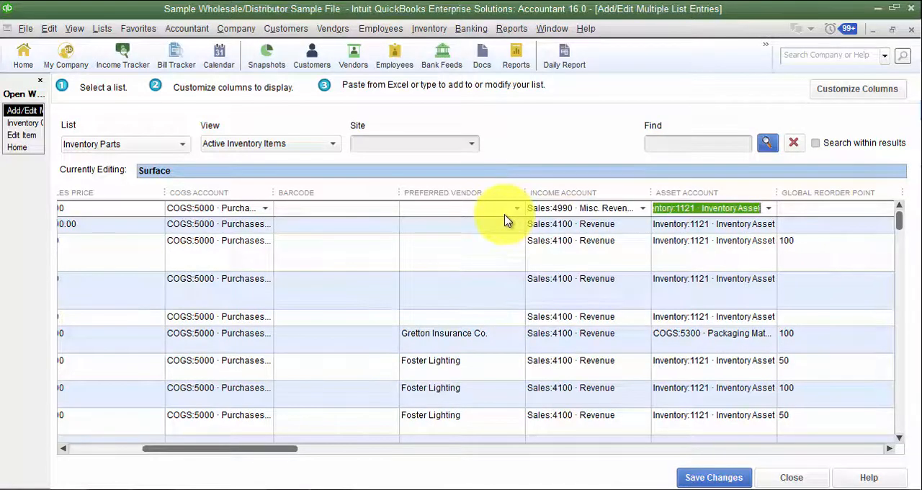
key("Tab")
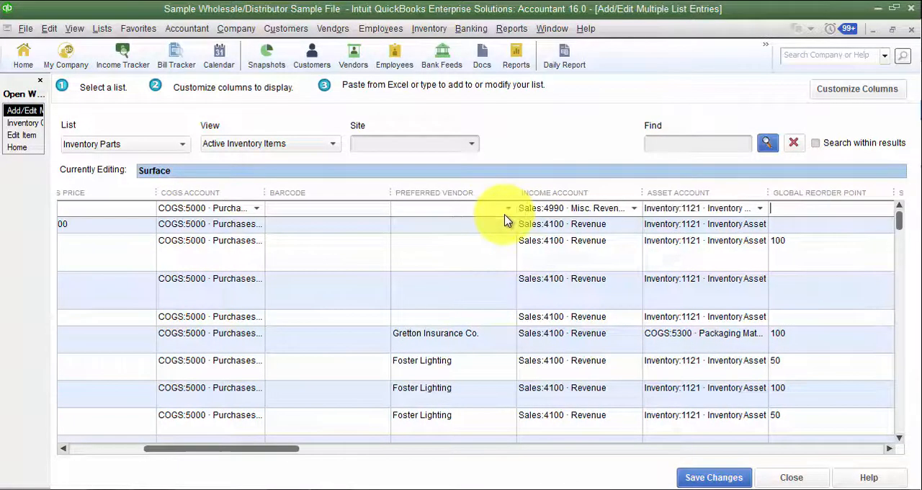
left_click(890, 449)
left_click(890, 449)
left_click(890, 449)
left_click(891, 449)
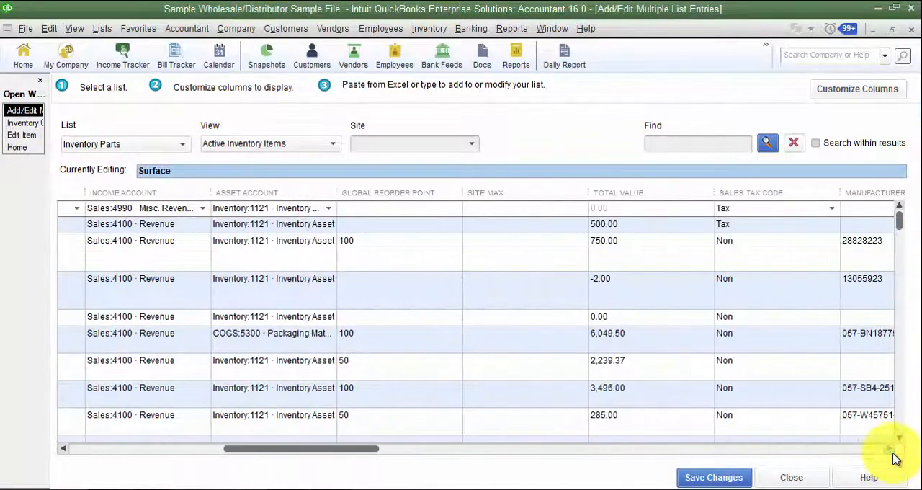
left_click(541, 210)
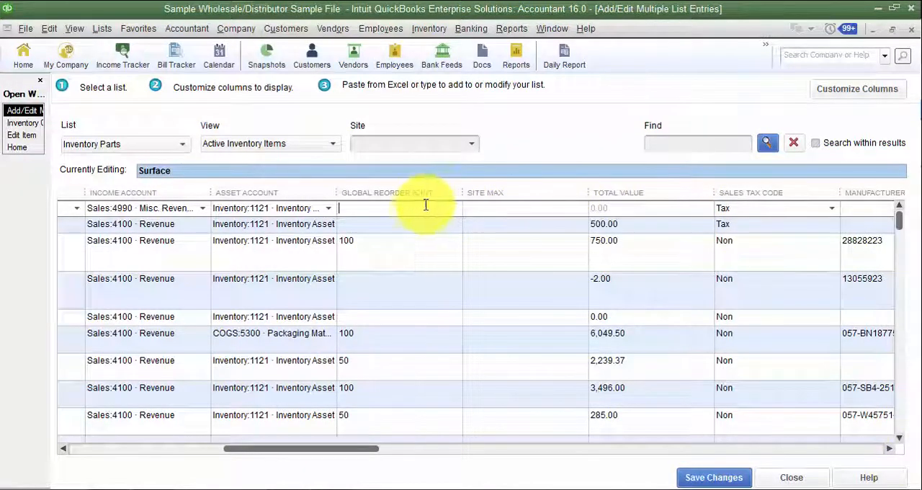
key("Tab")
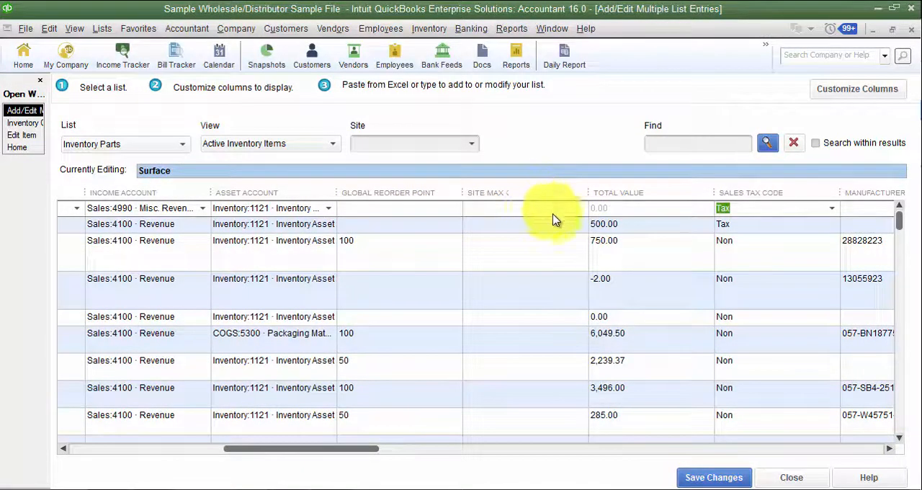
- Check whether the Site Max and Total Value fields of Treadmills - 123 can be edited
left_click(890, 448)
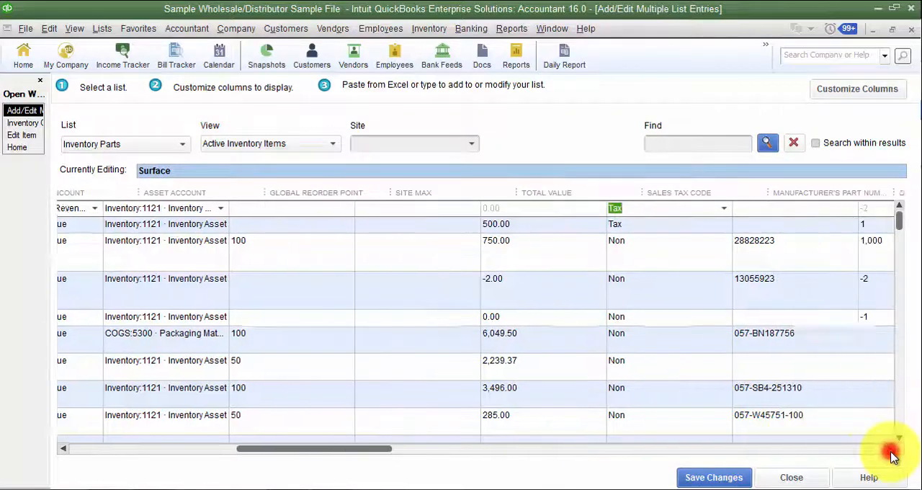
left_click(890, 449)
left_click(891, 448)
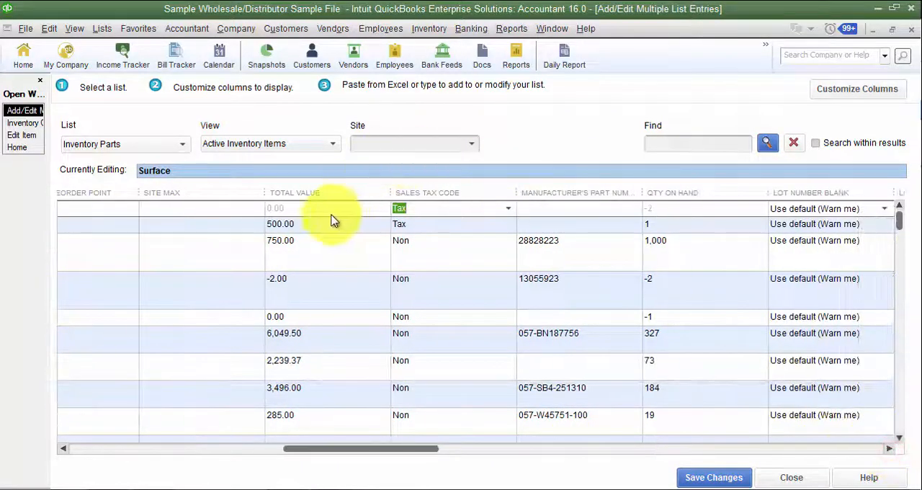
left_click(239, 224)
left_click(292, 226)
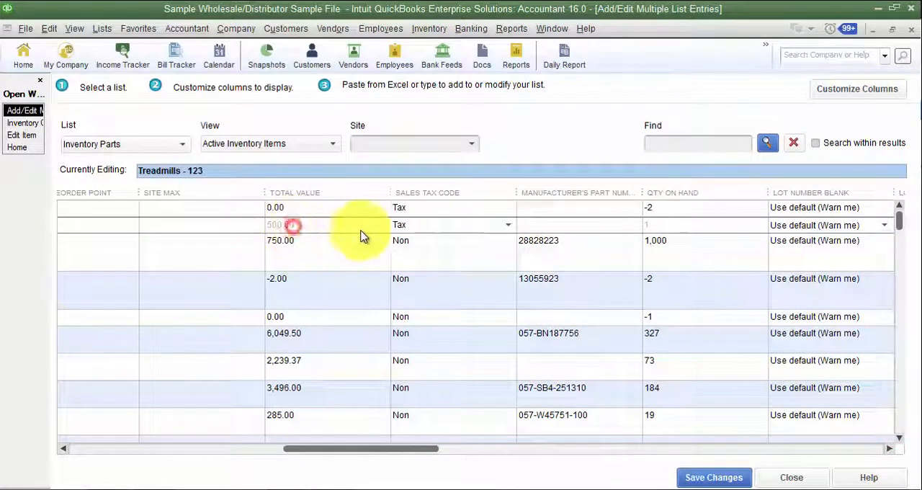
- Sort the list by Site Max and inspect Surface's Sales Tax Code and Manufacturer's Part Number fields
left_click(183, 199)
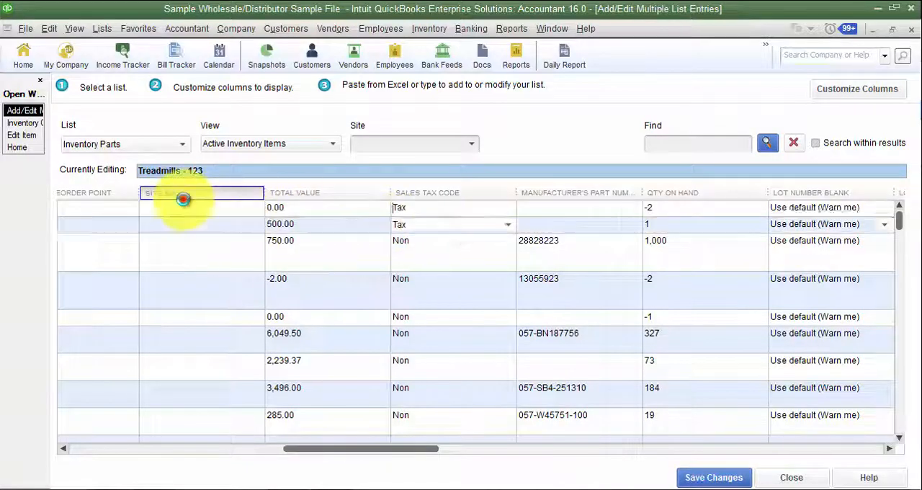
left_click(504, 211)
left_click(504, 211)
left_click(538, 212)
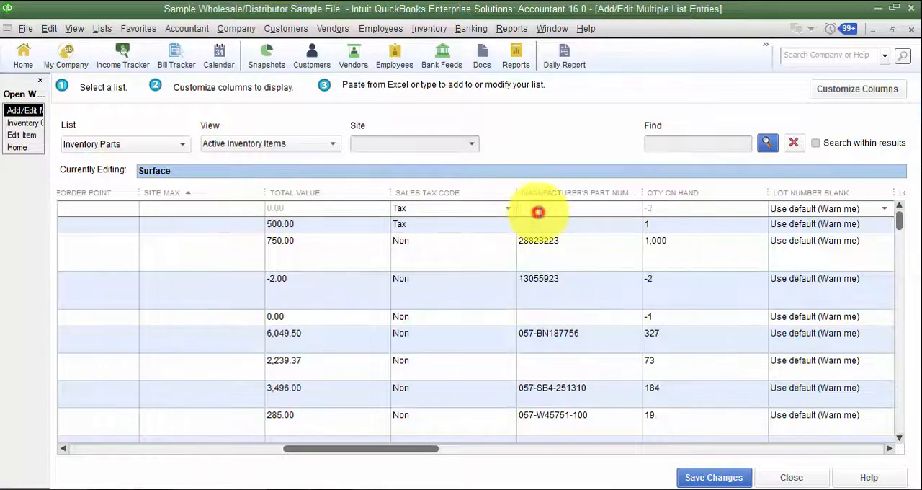
- Check the Total Value fields of Surface and Treadmills - 123 for editing, and narrow the Site Max column slightly
left_click(339, 228)
left_click(288, 207)
left_click(299, 224)
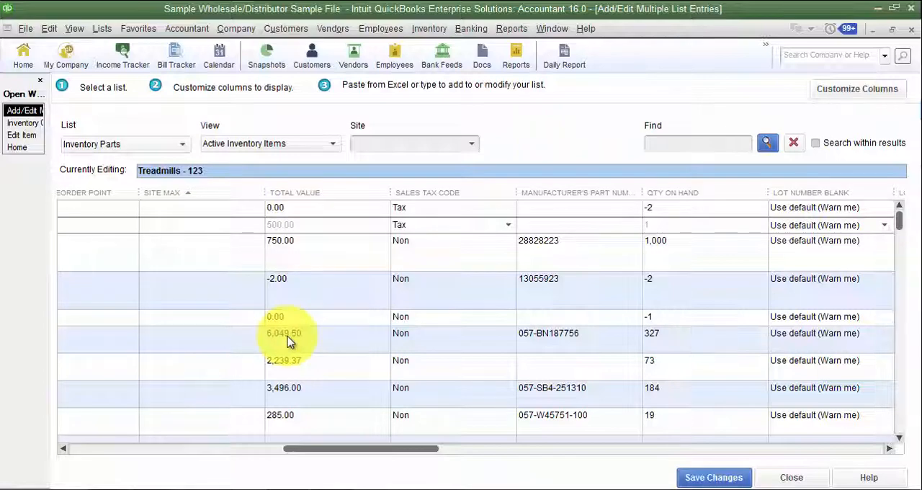
left_click_drag(264, 191, 236, 197)
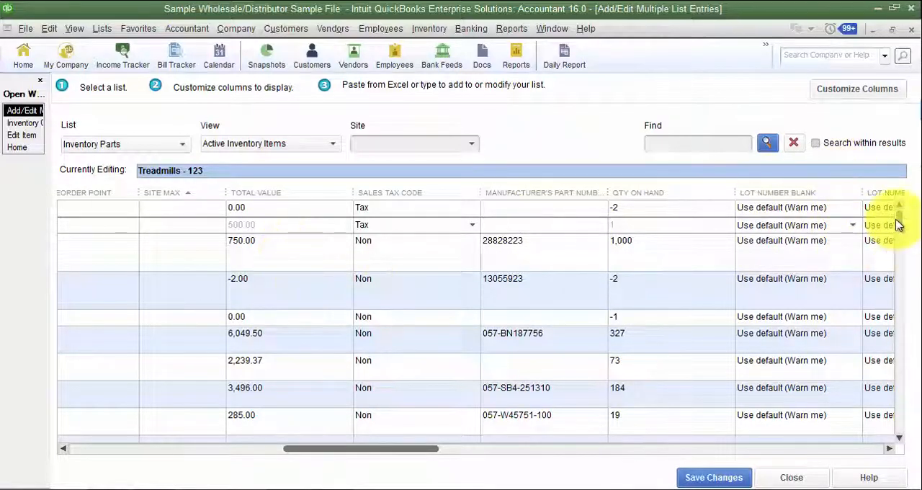
- Start a new inventory part named Test in the first blank row at the end of the list
left_click_drag(898, 218, 906, 435)
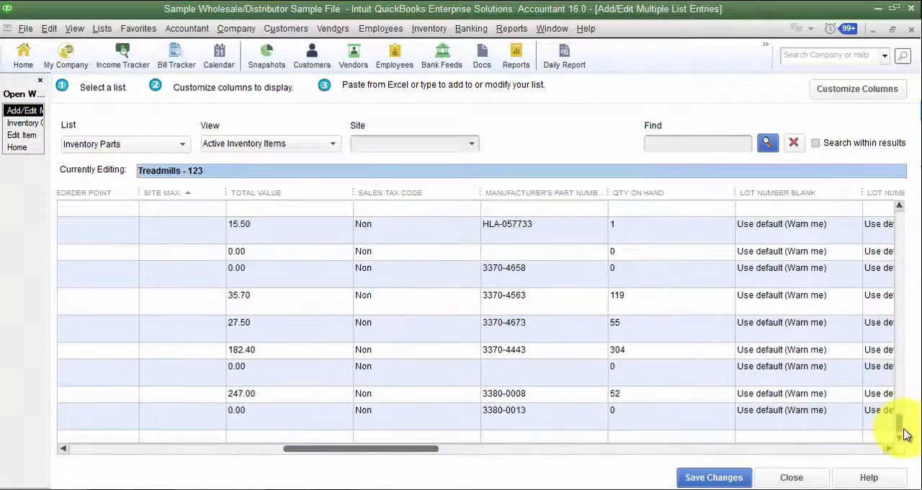
left_click(237, 439)
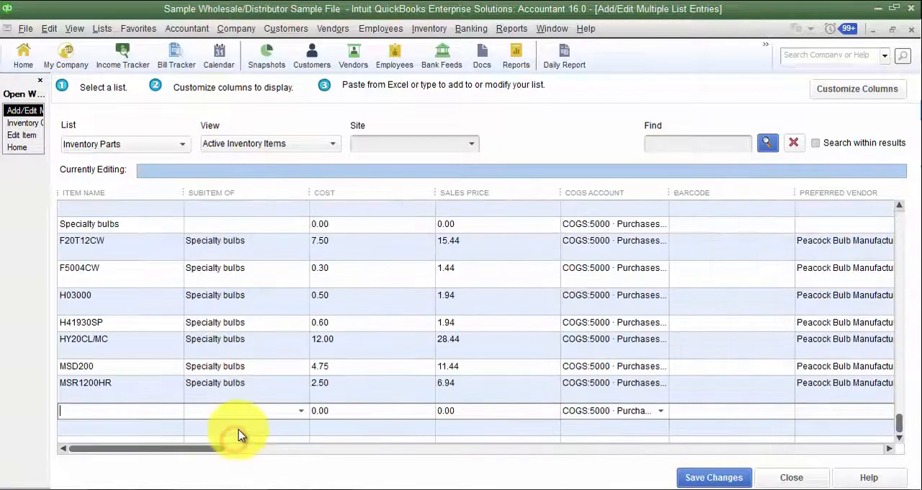
left_click(174, 415)
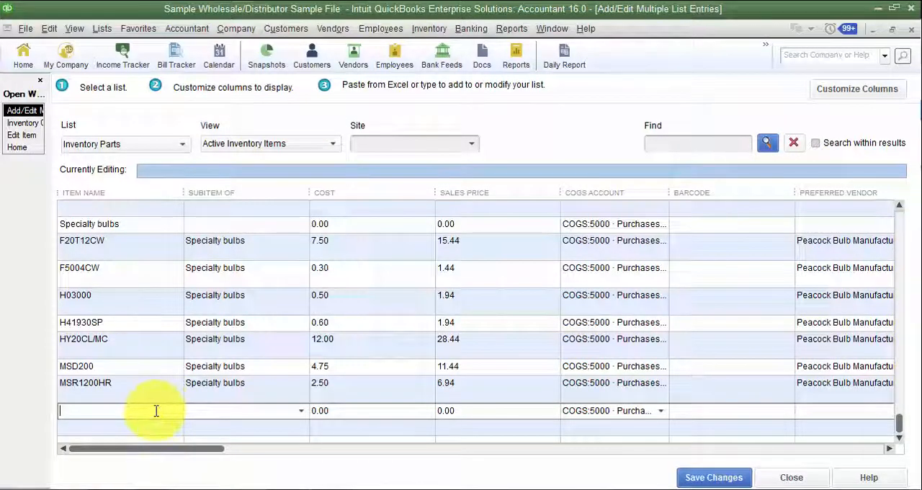
key("Tab")
key("Tab")
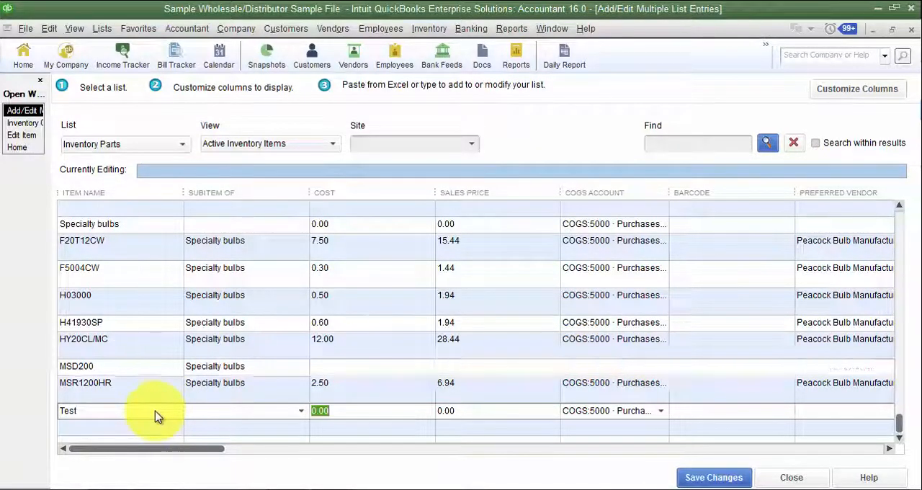
- Go through the new Test row's fields from Cost to Sales Tax Code without entering values
key("Tab")
key("Tab")
key("Tab")
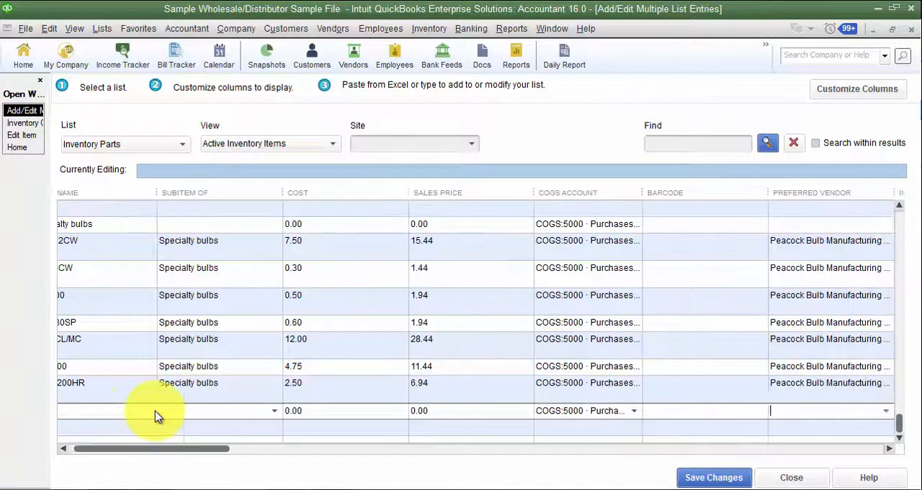
key("Tab")
key("Tab")
key("Tab")
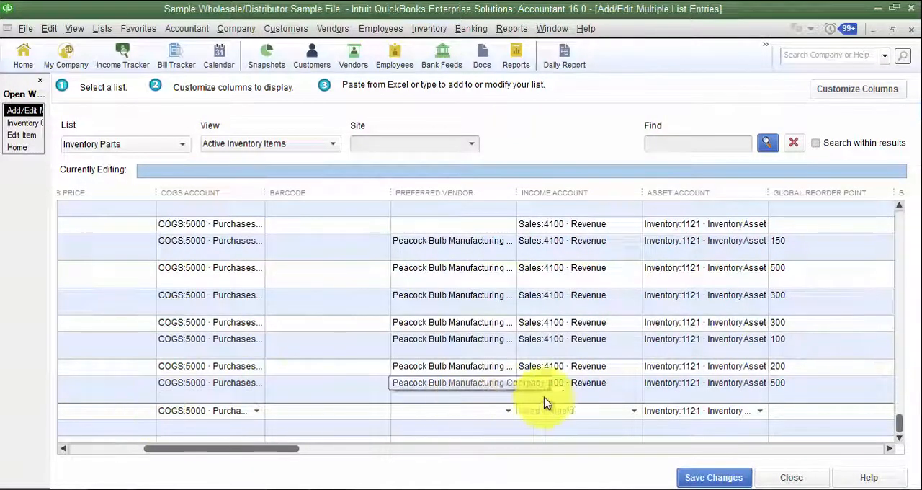
key("Tab")
key("Tab")
key("Tab")
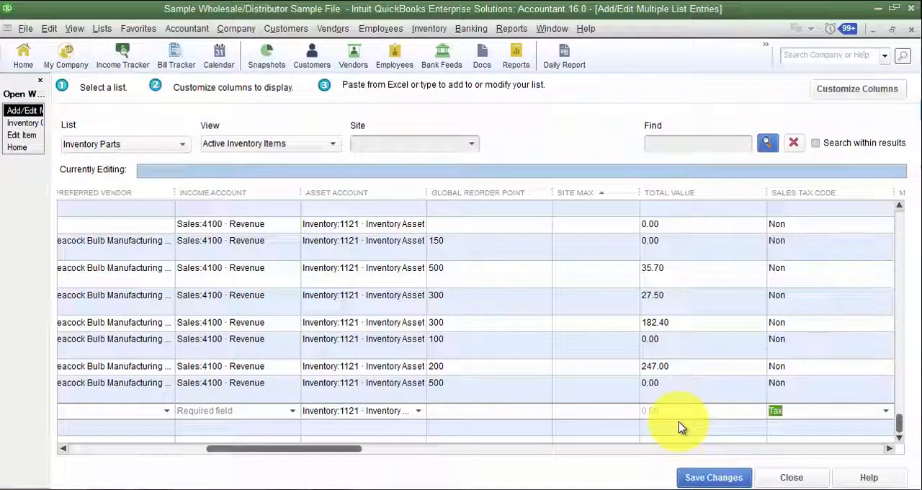
- Return to the Surface row and check the options for its Lot Number Blank field, keeping Use default (Warn me)
left_click_drag(900, 420, 915, 225)
left_click(722, 214)
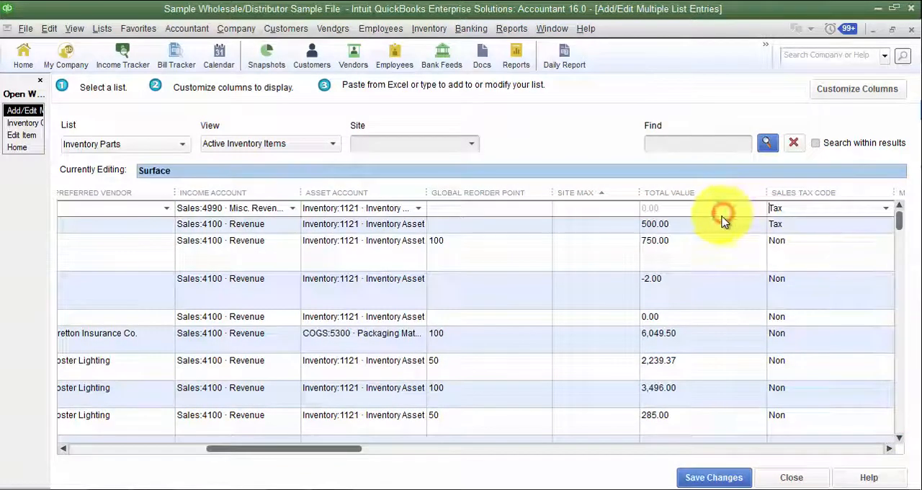
key("Tab")
key("Tab")
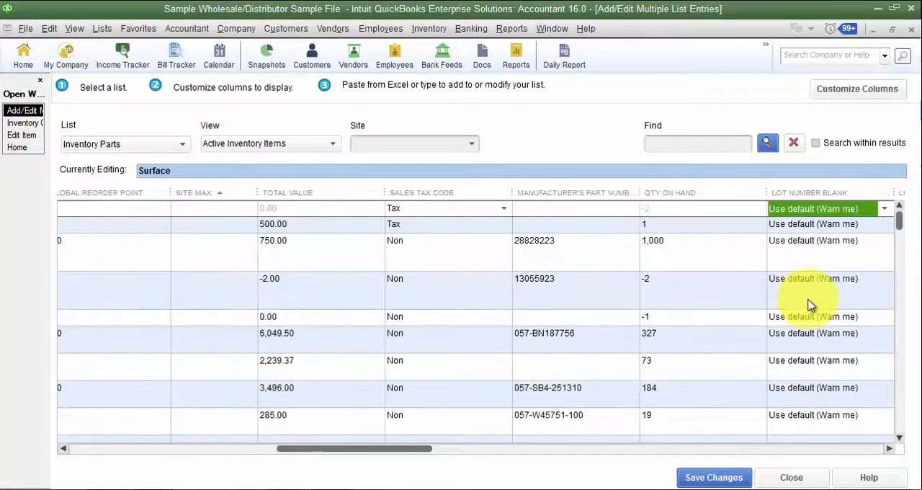
left_click(885, 209)
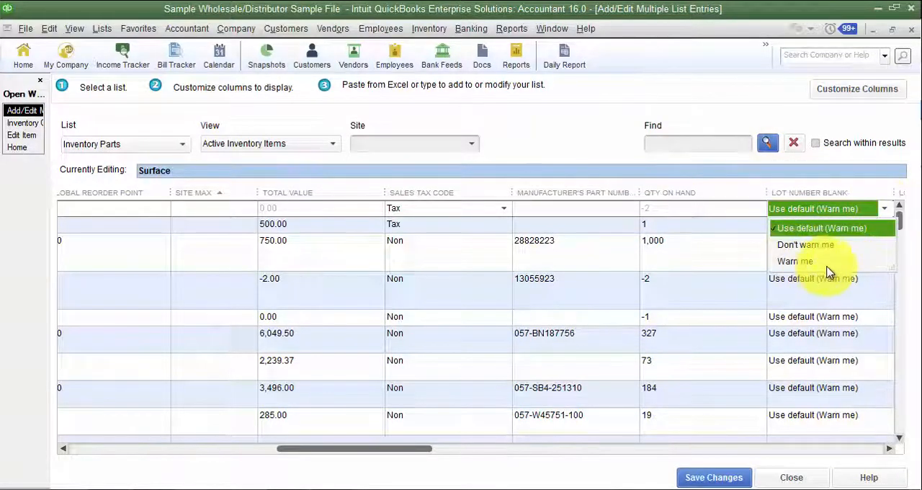
left_click(838, 160)
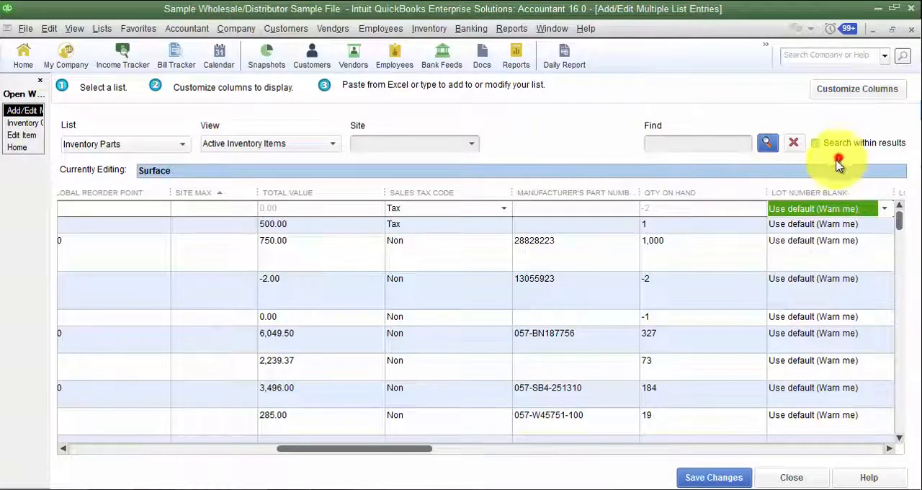
- Set the Lot Number Blank field of the Surface row to Don't warn me
left_click(889, 449)
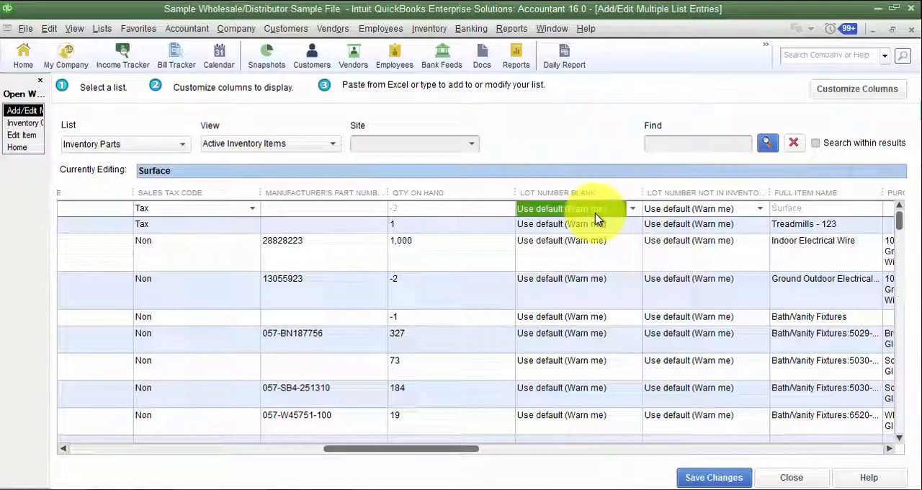
left_click(49, 28)
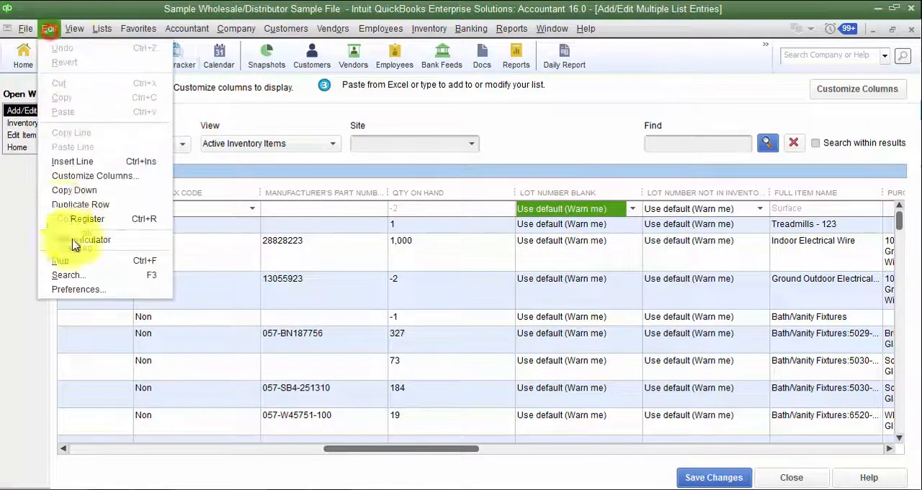
left_click(584, 145)
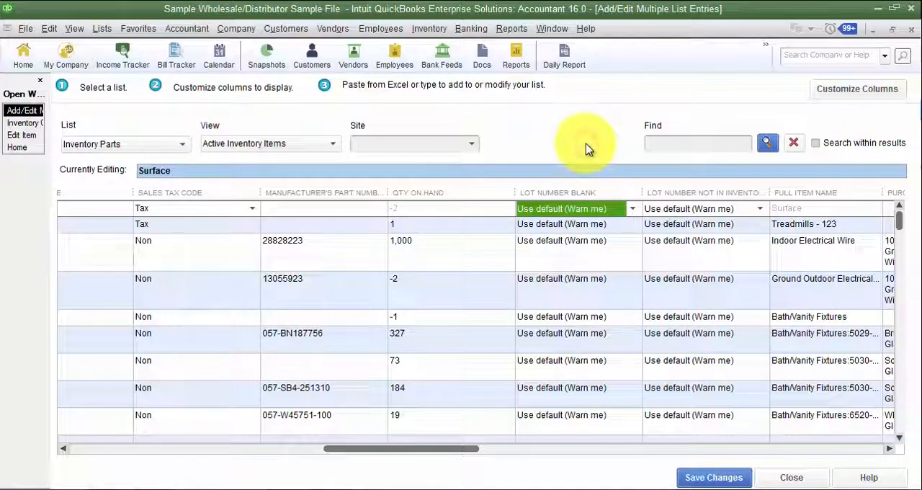
left_click(630, 209)
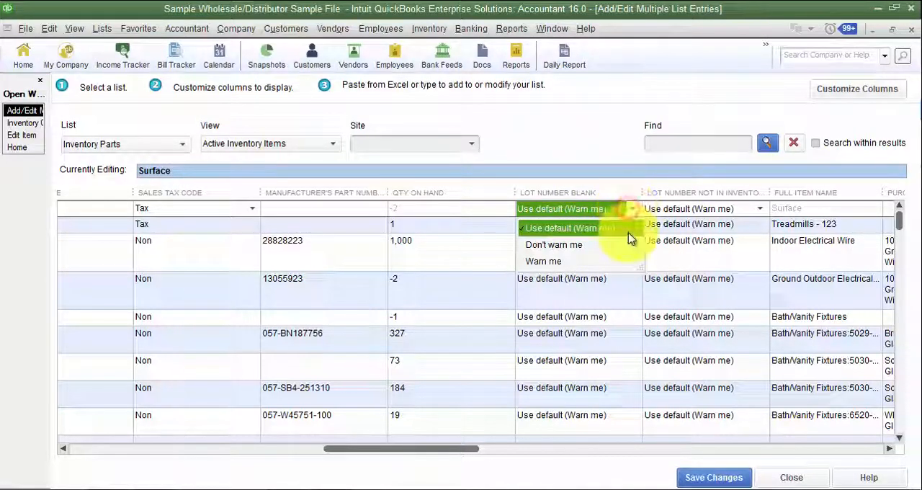
left_click(604, 262)
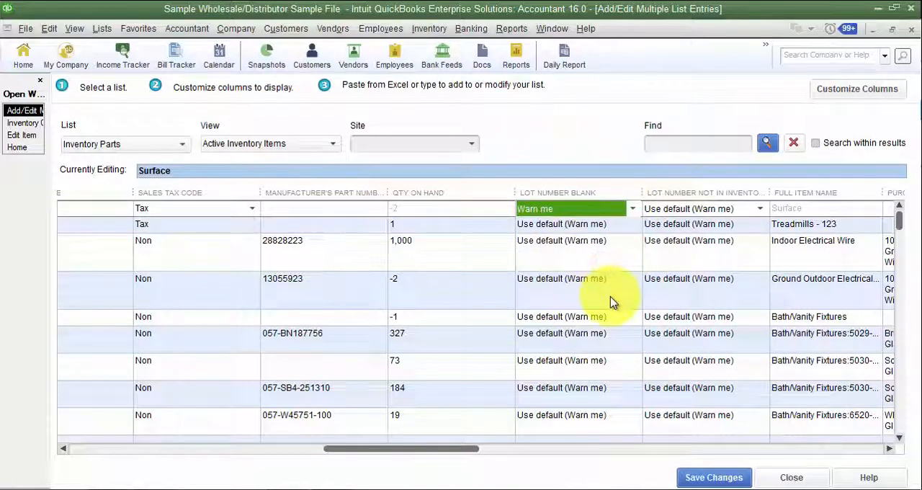
left_click(632, 209)
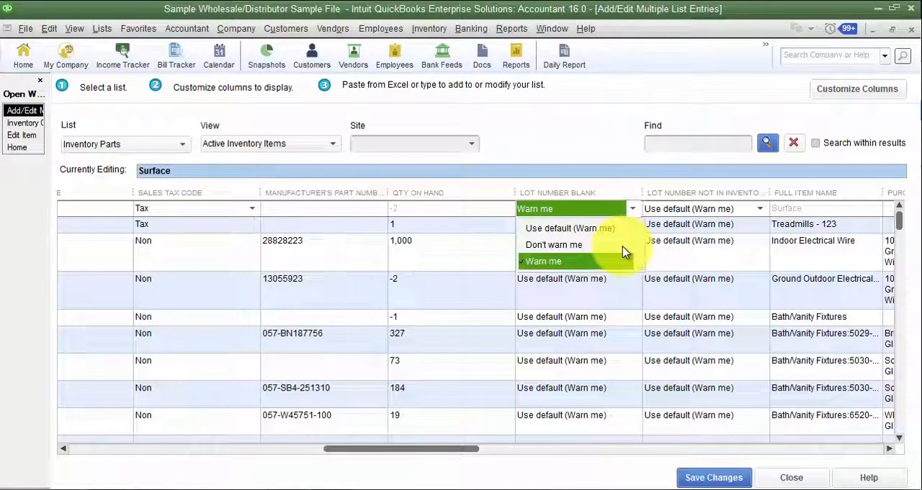
left_click(623, 245)
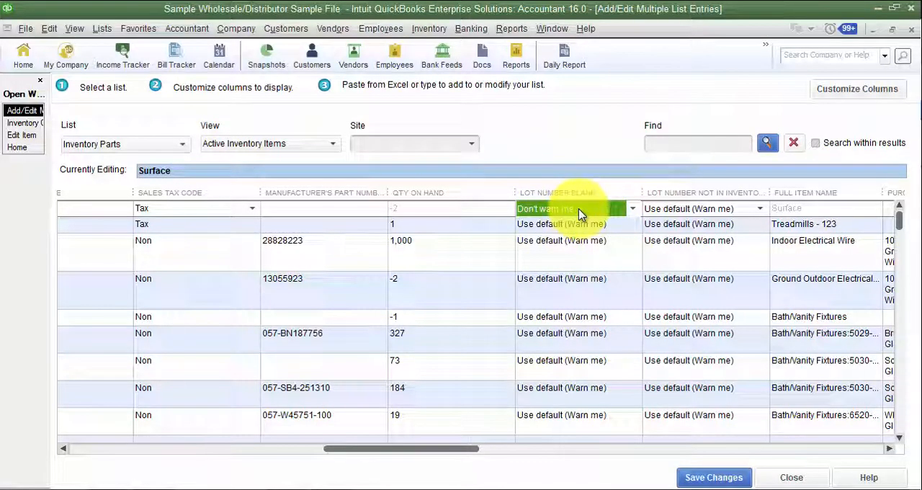
- Copy Surface's Lot Number Blank setting down to all rows below and check it through the list
right_click(580, 213)
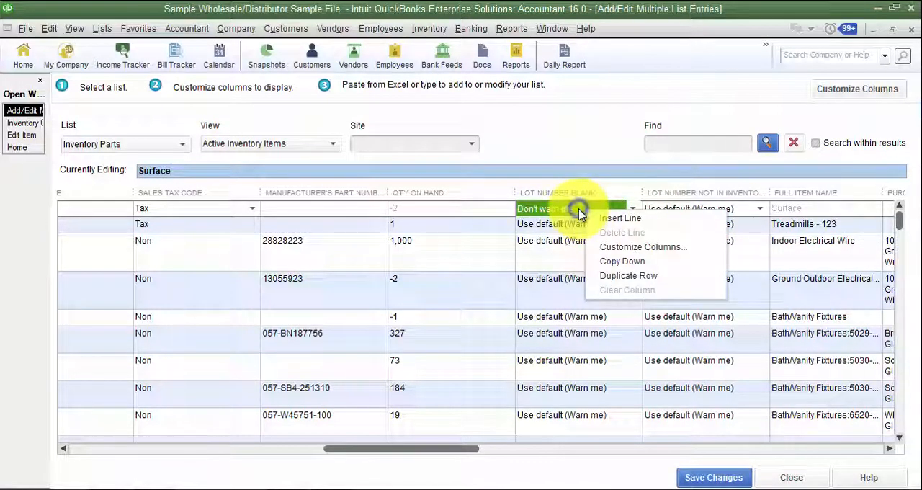
left_click(609, 263)
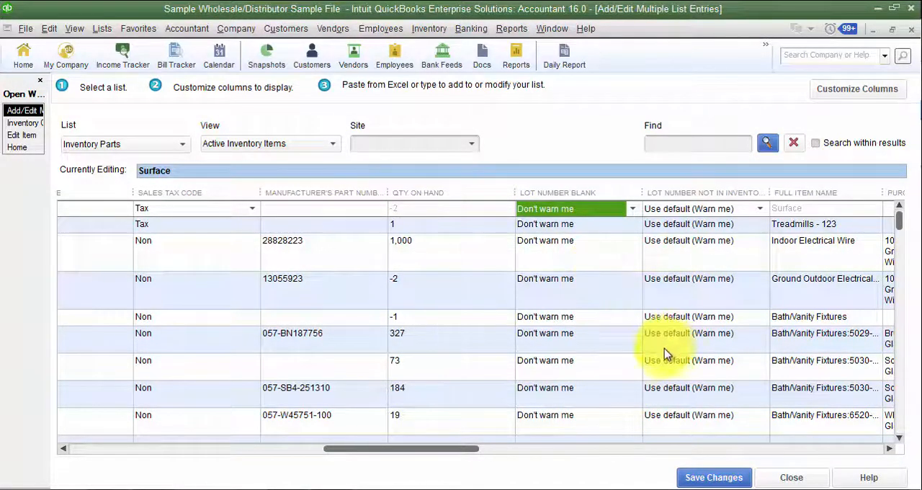
scroll(663, 355, "down", 3)
scroll(660, 366, "down", 3)
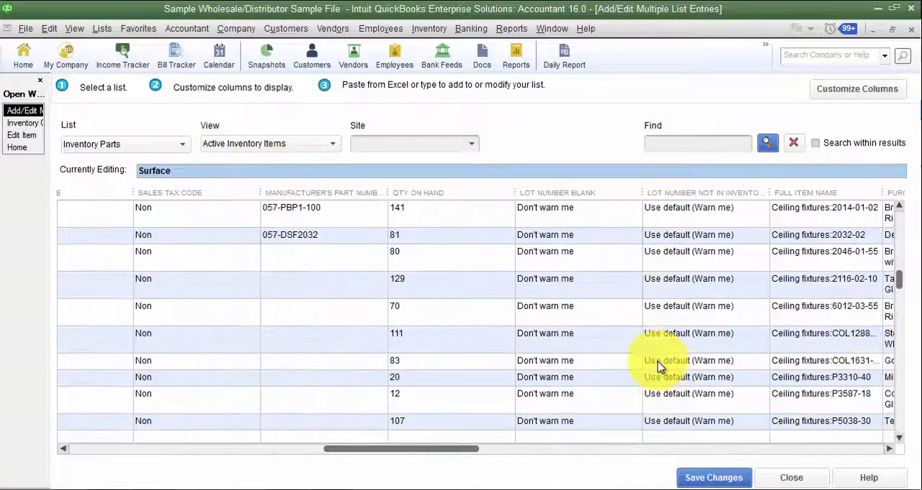
scroll(658, 366, "down", 3)
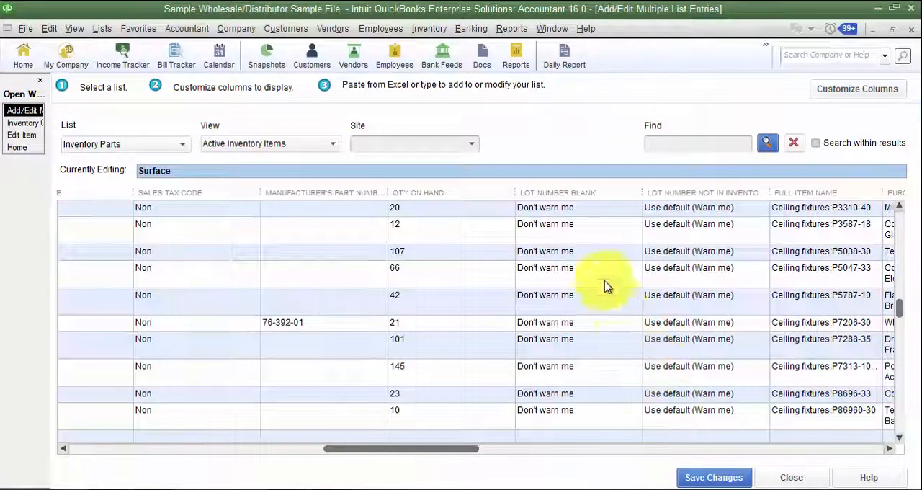
- Set the Lot Number Blank field of Ceiling fixtures:P5038-30 to Warn me
left_click(601, 254)
left_click(569, 307)
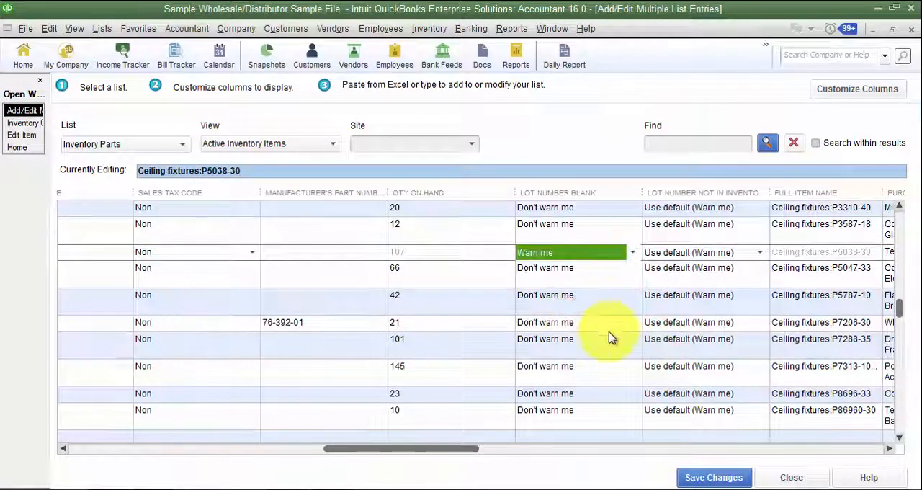
left_click_drag(899, 310, 900, 206)
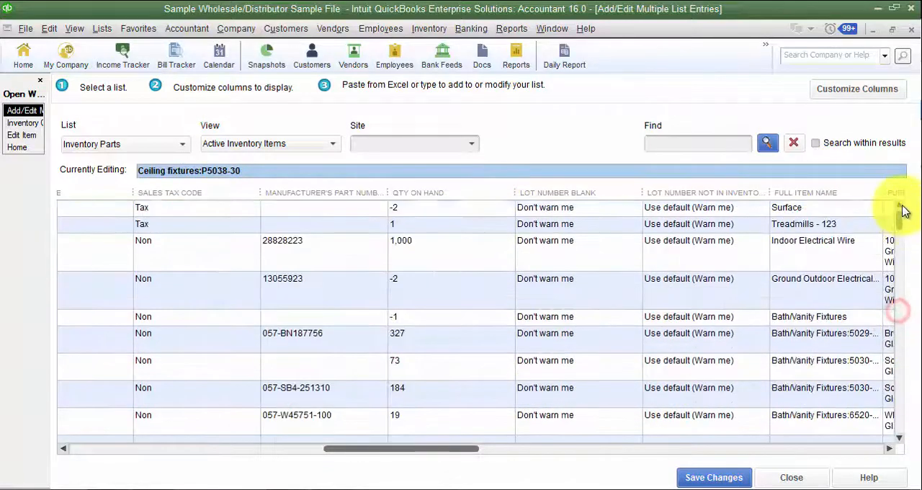
right_click(595, 209)
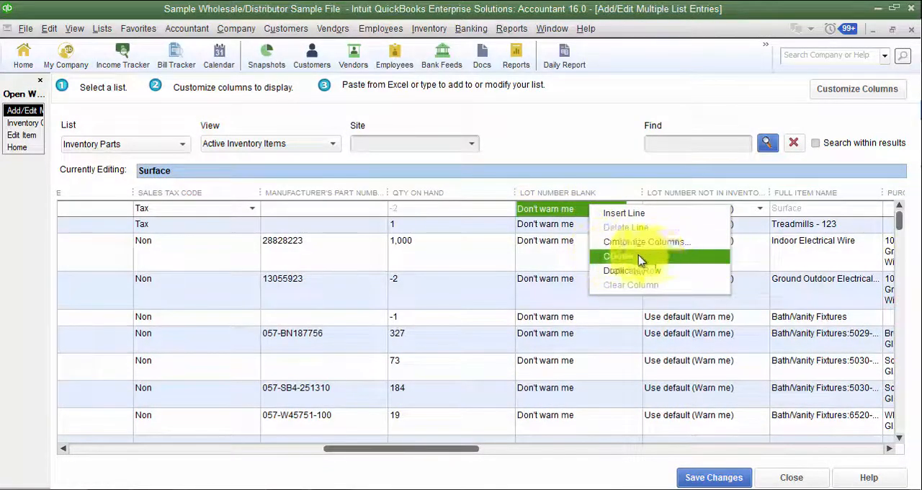
left_click(900, 219)
left_click(595, 339)
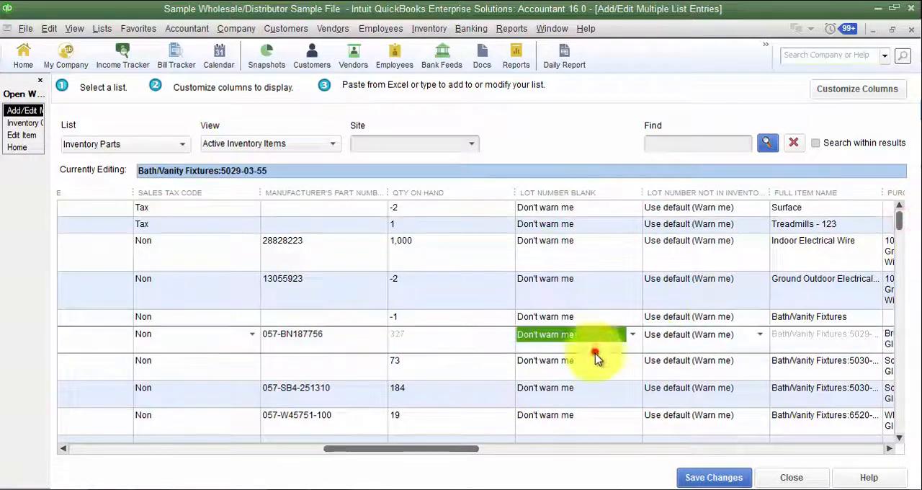
- Choose Warn me for Lot Number Blank on Ceiling fixtures:P5038-30 and copy it down to all rows below
scroll(597, 375, "down", 5)
scroll(599, 375, "down", 5)
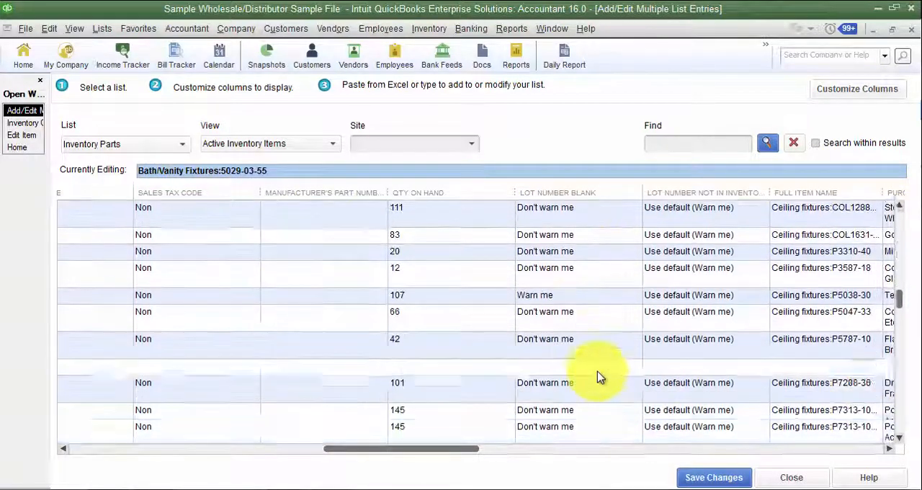
left_click(582, 253)
left_click(581, 256)
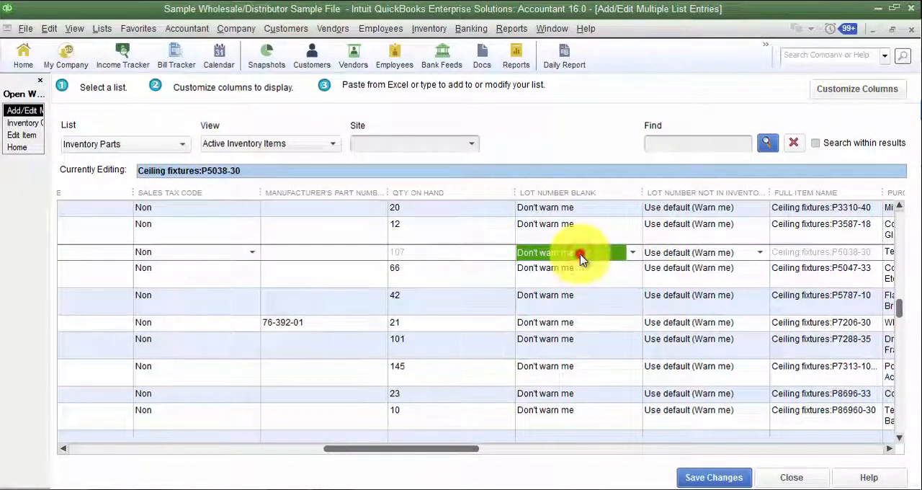
left_click(629, 251)
left_click(555, 307)
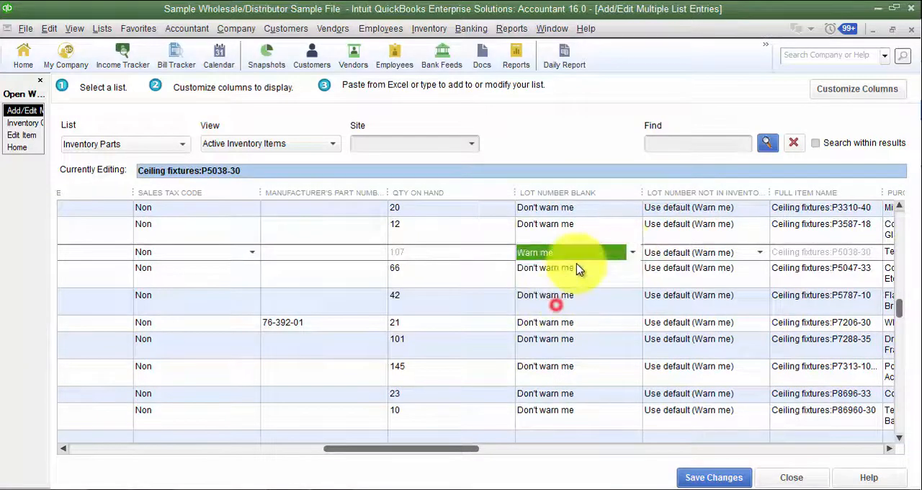
right_click(576, 265)
left_click(614, 310)
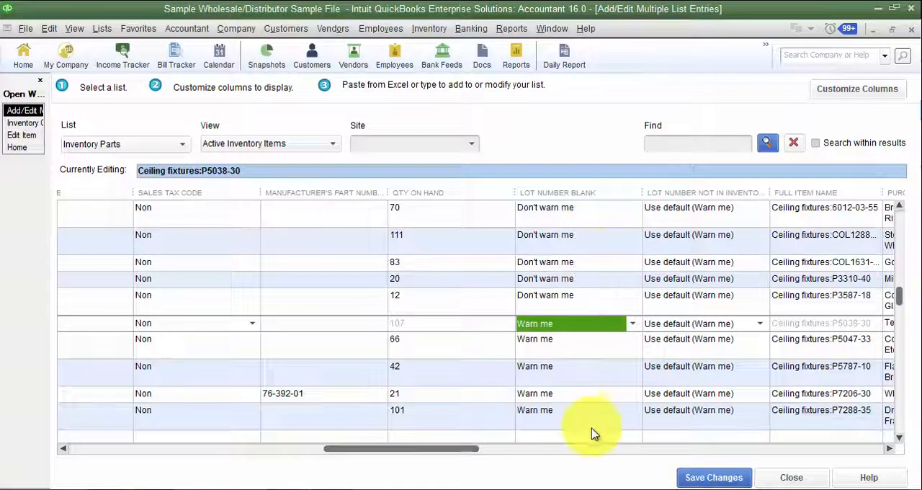
- Check the Lot Number Blank values of the ceiling fixtures around and below P5038-30, leaving them as they are
mouse_move(905, 301)
left_mouse_down()
mouse_move(913, 433)
mouse_move(900, 377)
mouse_move(905, 300)
left_mouse_up()
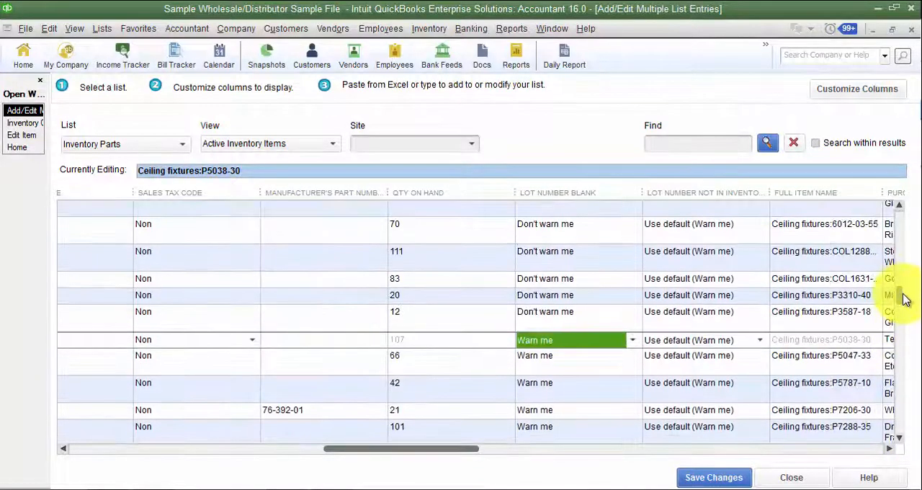
left_click(553, 364)
left_click(552, 358)
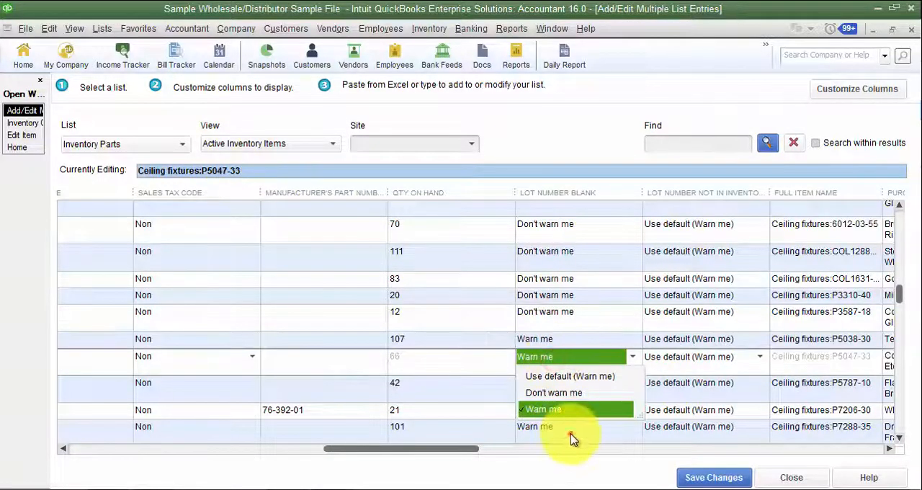
left_click(571, 437)
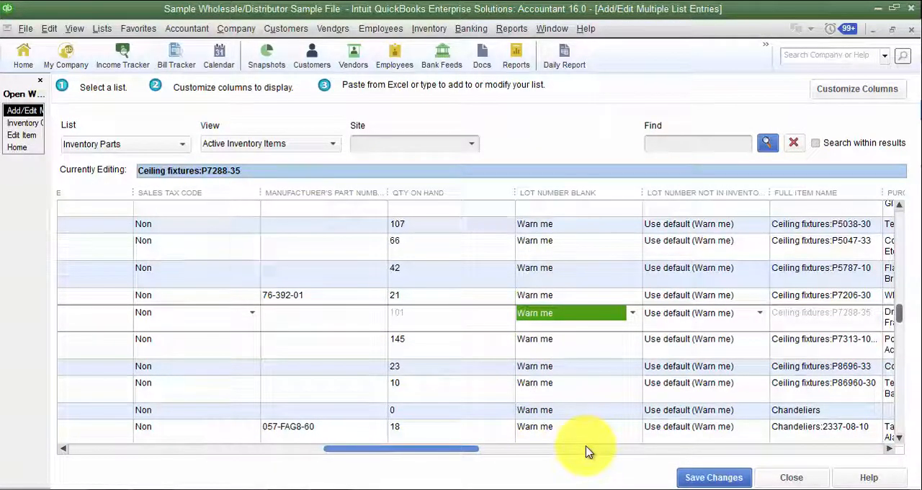
left_click(900, 308)
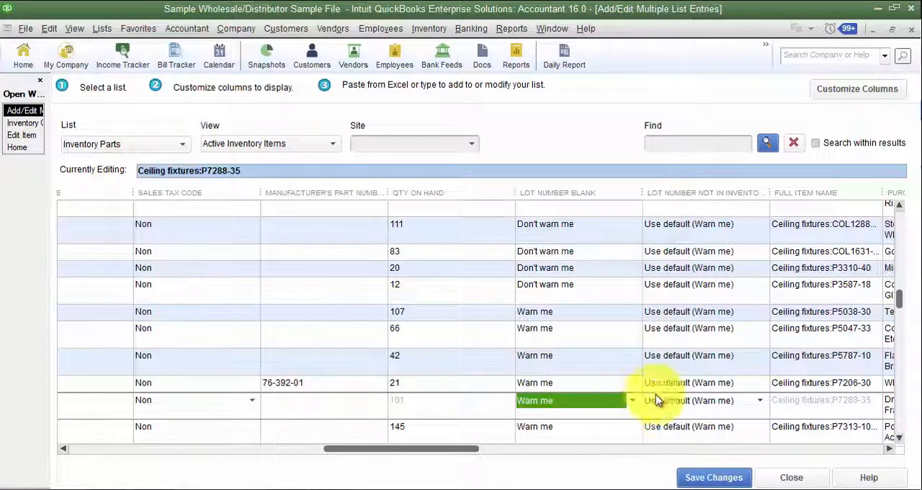
- Check the options for Lot Number Blank on Surface and Lot Number Not In Inventory on Treadmills - 123
left_click_drag(899, 308, 902, 221)
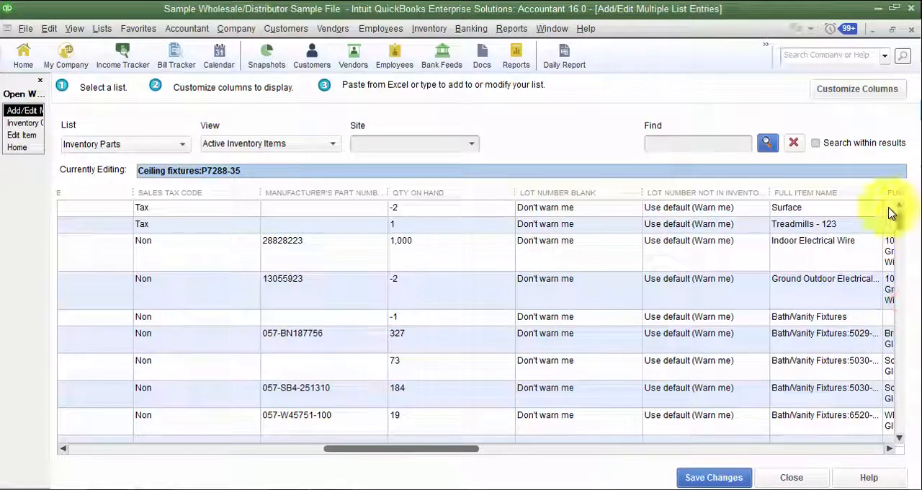
left_click(891, 447)
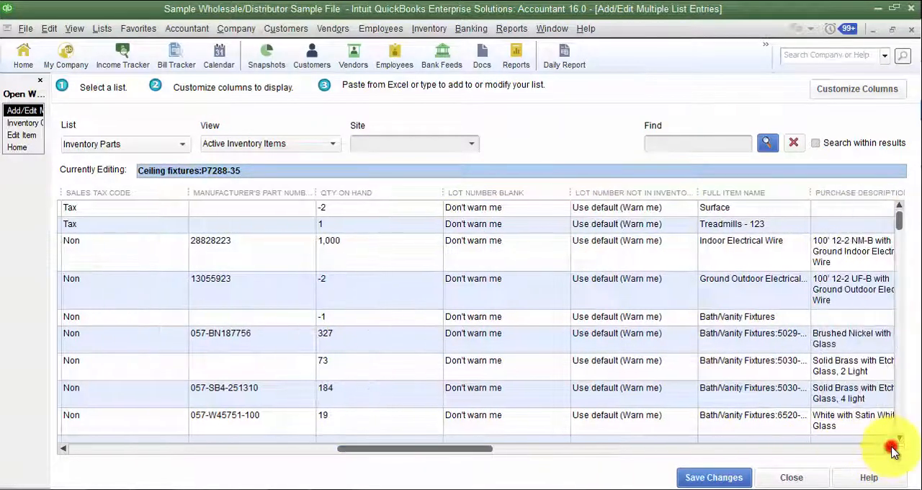
left_click(349, 209)
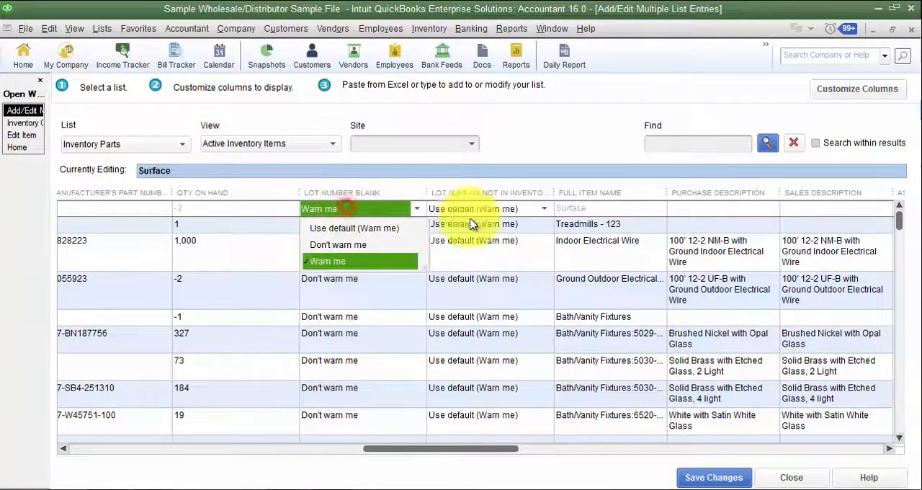
left_click(500, 221)
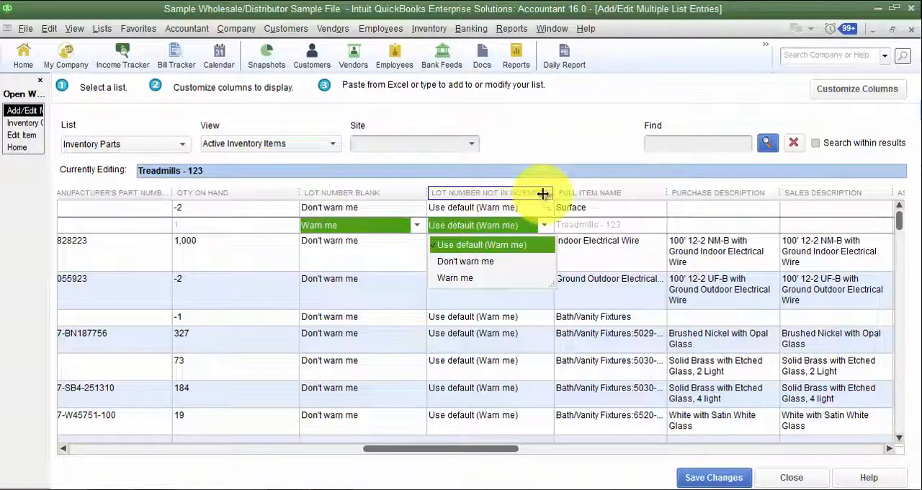
- Widen the Lot Number Not In Inventory and Full Item Name columns, and review the remaining columns through Warehouse
left_click_drag(554, 192, 586, 193)
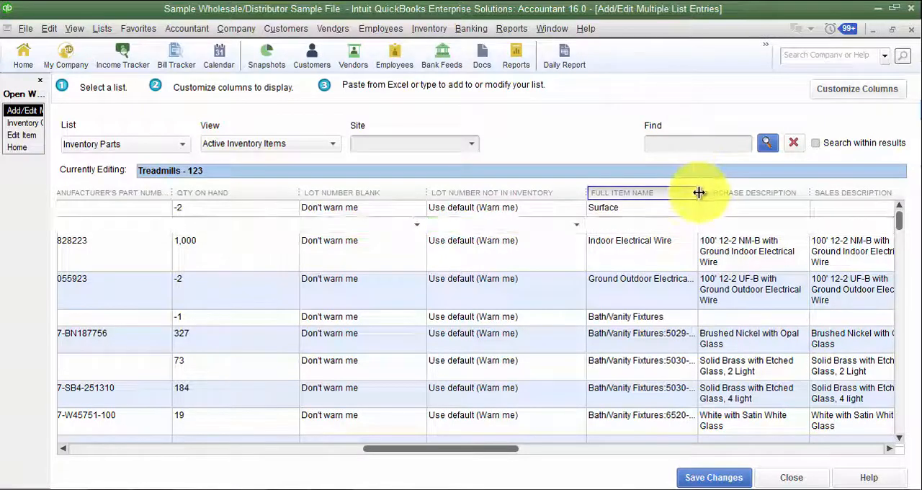
left_click_drag(698, 193, 729, 194)
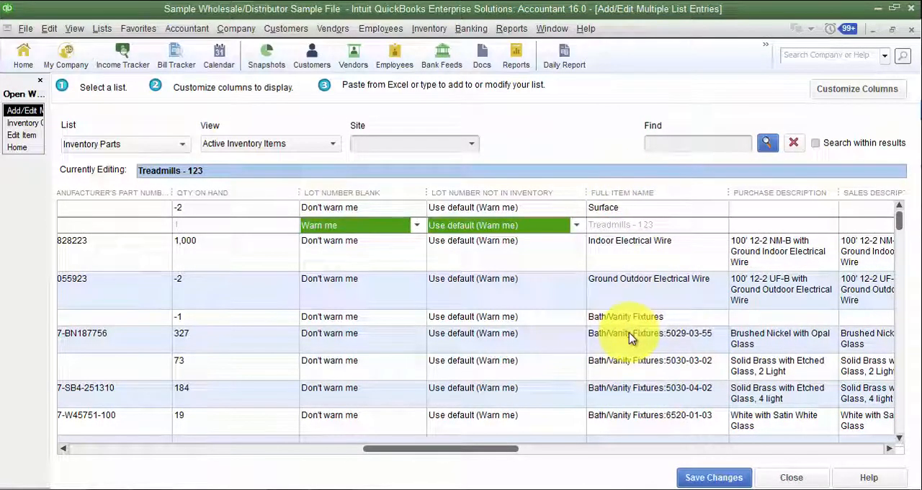
left_click_drag(476, 448, 147, 475)
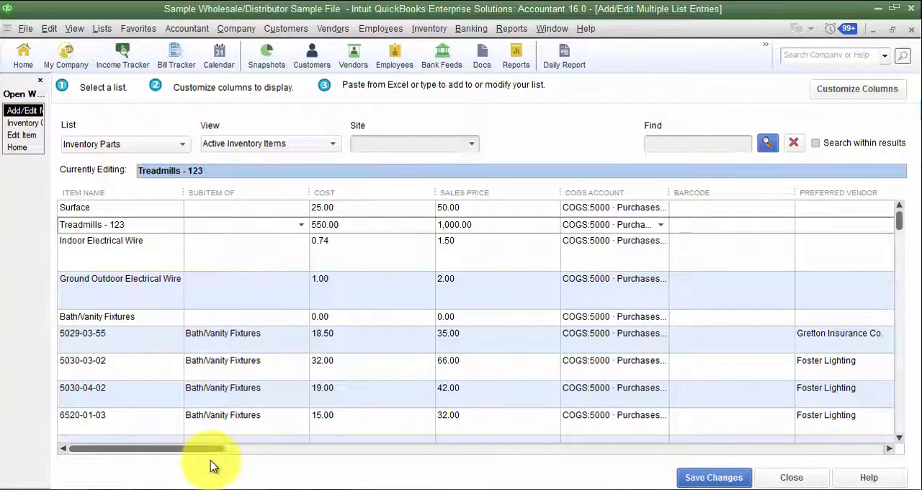
left_click_drag(208, 448, 537, 440)
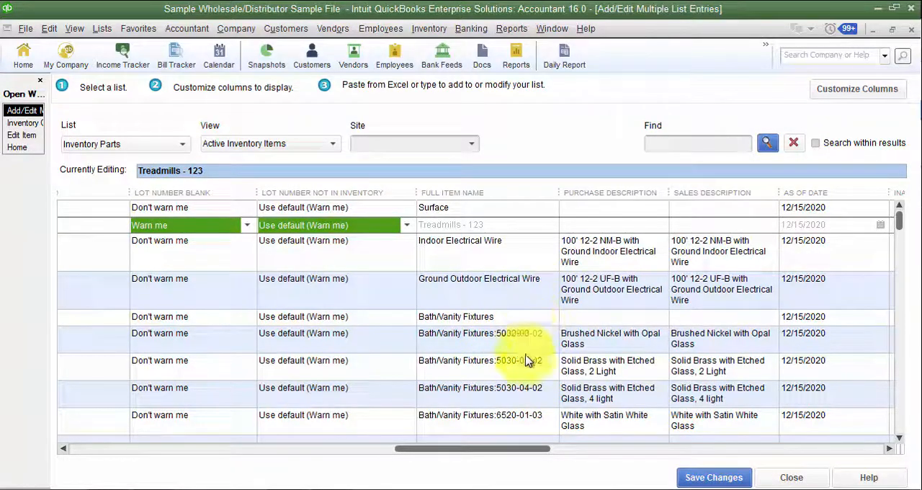
left_click_drag(544, 449, 624, 449)
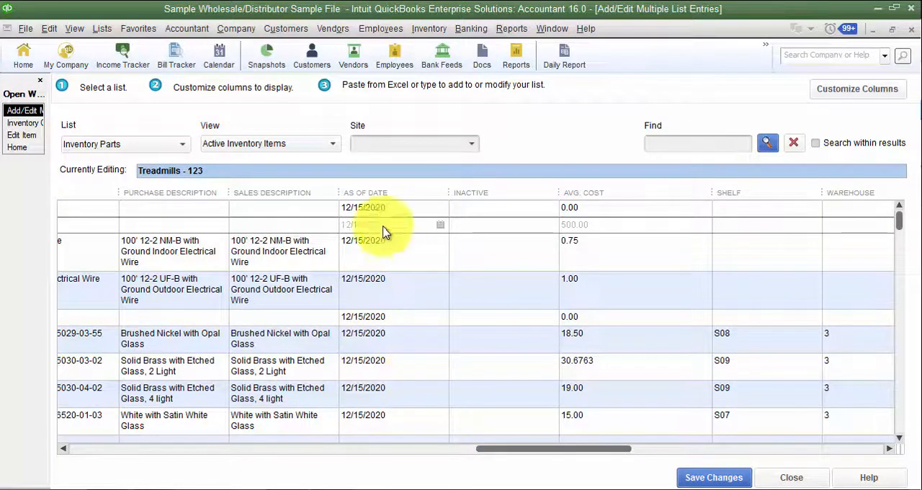
- Close Surface's Edit Item window without changes and open a new inventory part form from the Inventory Center
left_click(22, 135)
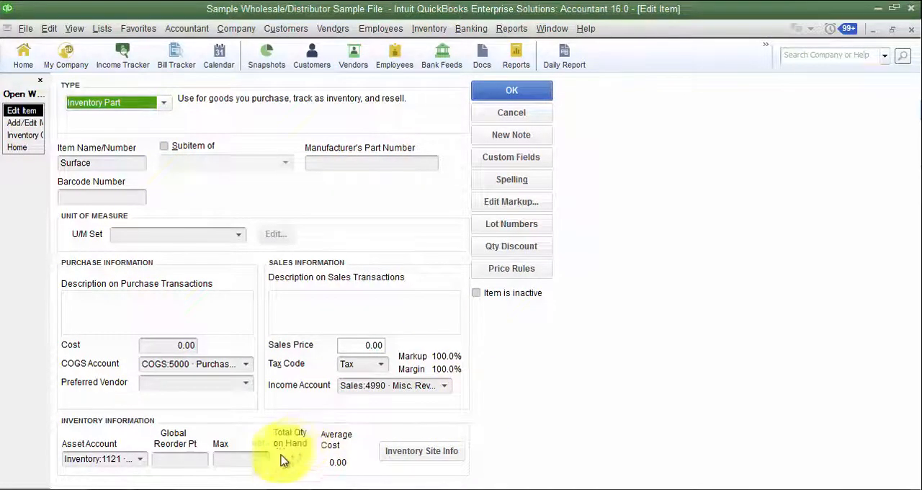
left_click(481, 118)
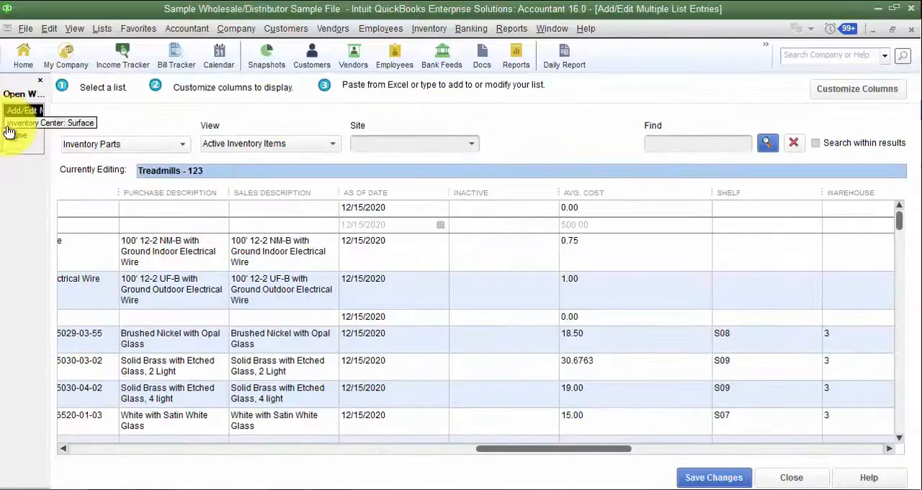
left_click(14, 123)
left_click(72, 85)
left_click(79, 98)
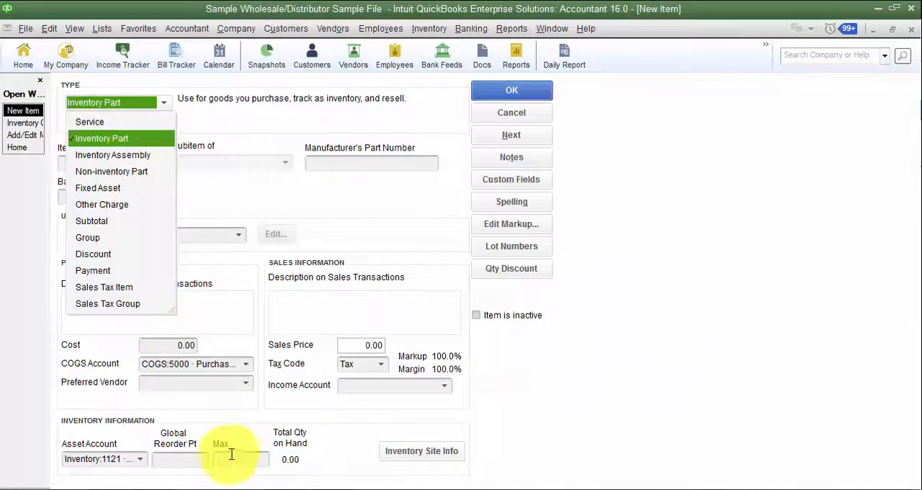
- Keep the Inventory Part type, discard the new item form and return to Add/Edit Multiple List Entries
left_click(120, 137)
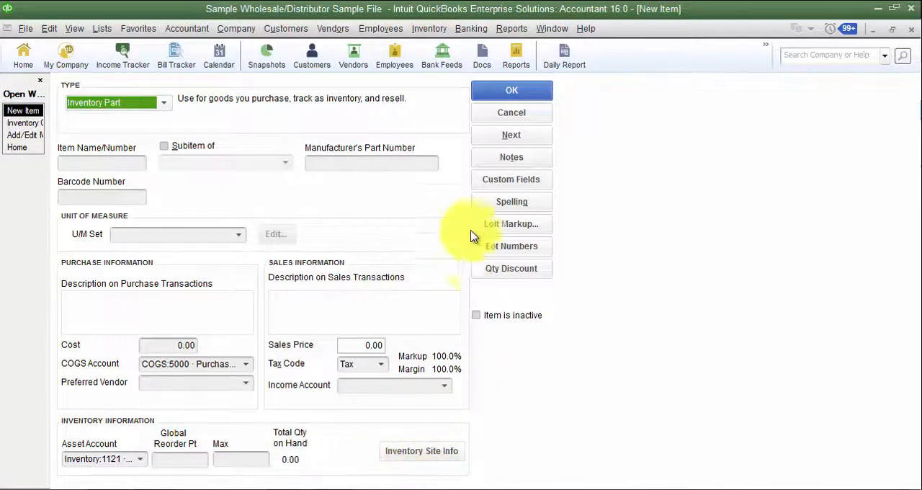
left_click(530, 117)
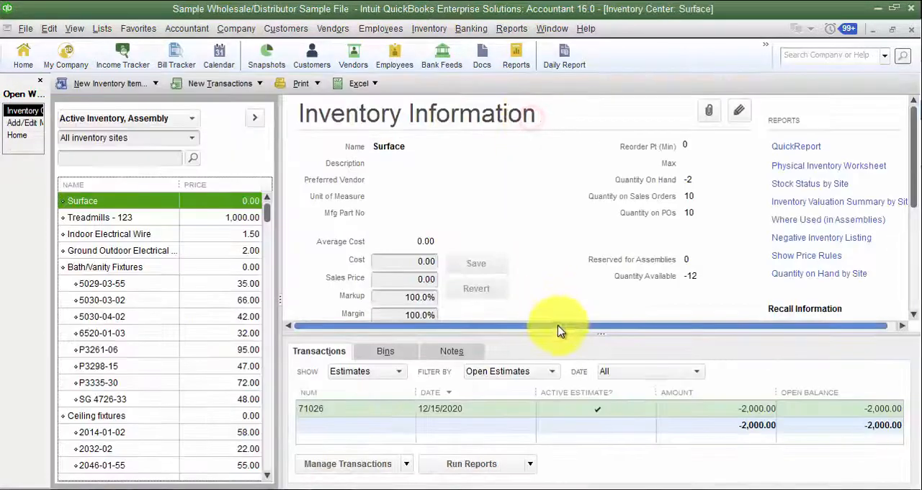
left_click(8, 124)
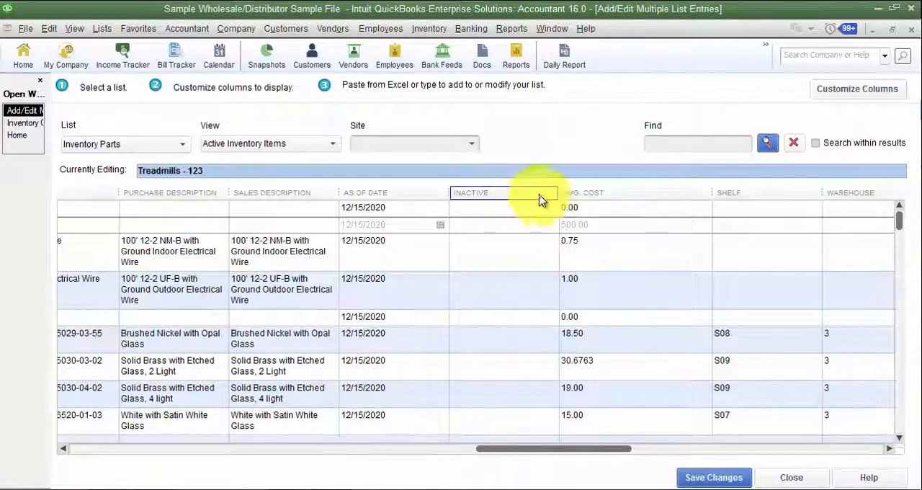
- Try to mark Ground Outdoor Electrical Wire as inactive, cancelling the change both times
left_click(522, 280)
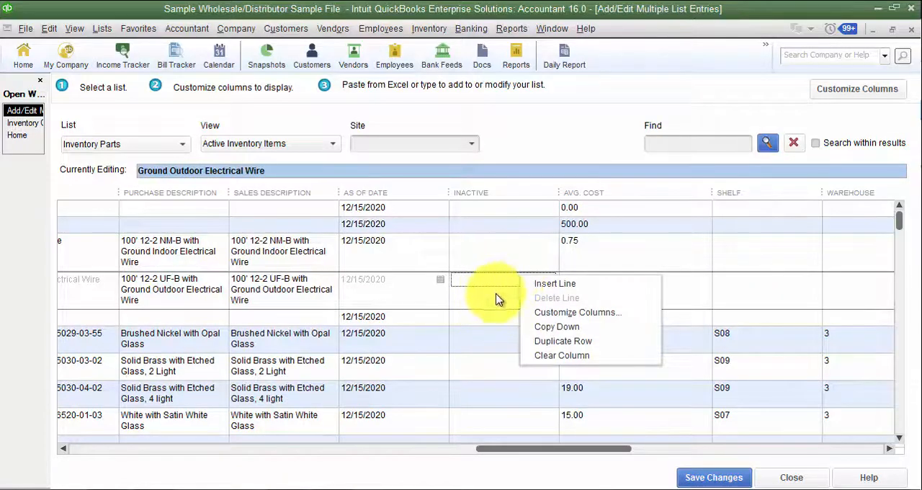
left_click(507, 279)
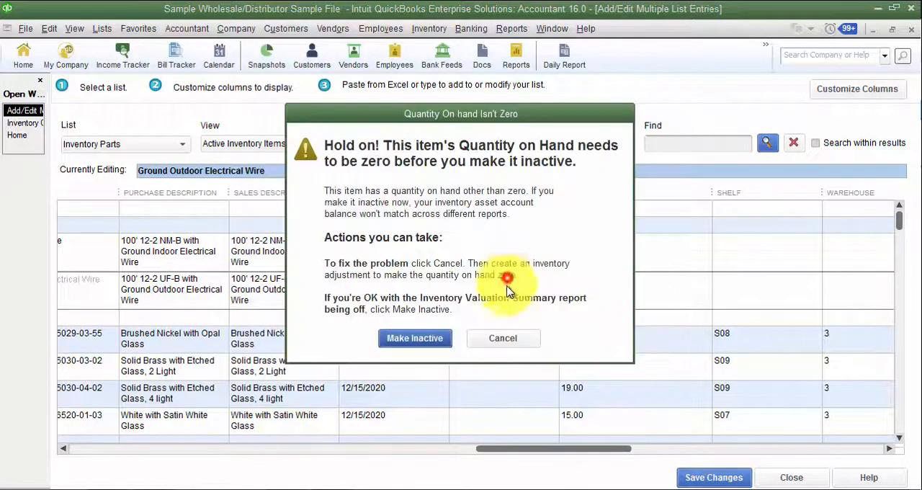
left_click(517, 340)
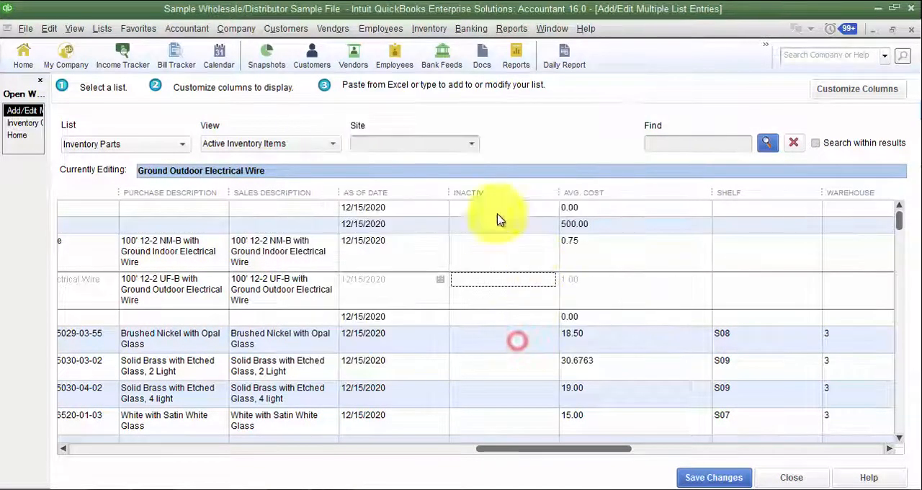
left_click(497, 279)
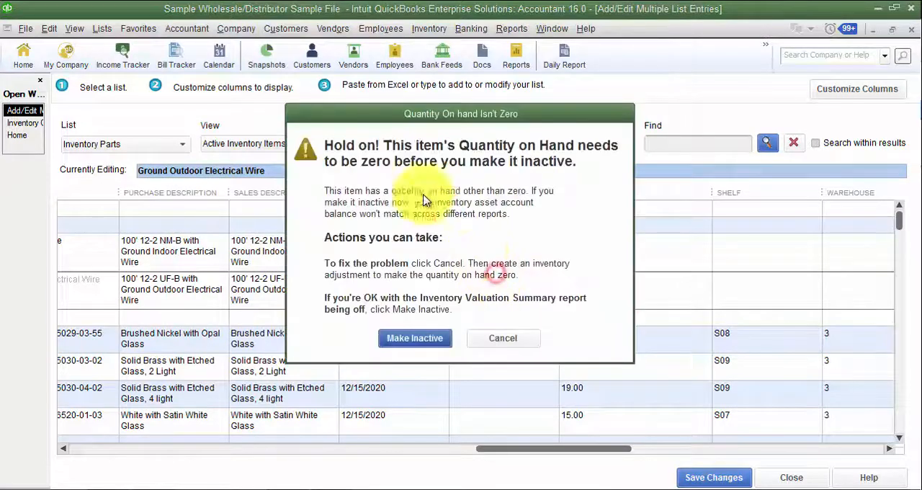
left_click(510, 336)
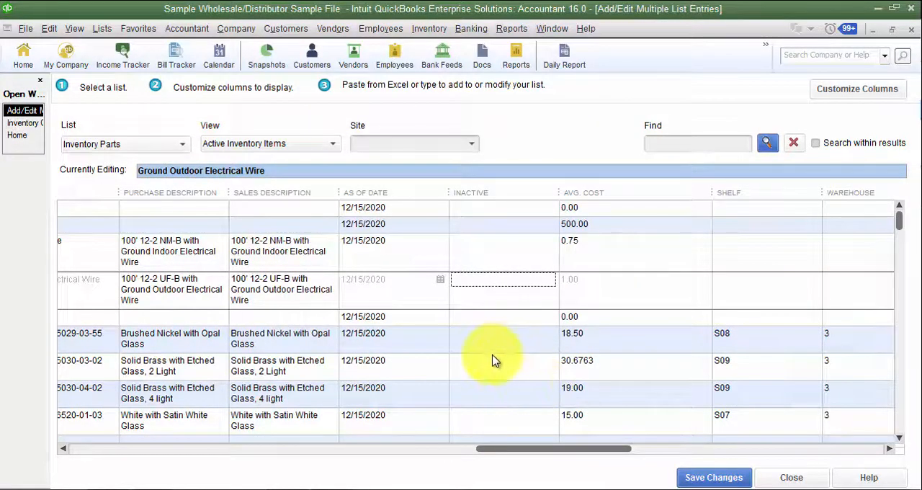
- Try to mark Bath/Vanity Fixtures item 5030-04-02 as inactive, declining the change both times
left_click(492, 388)
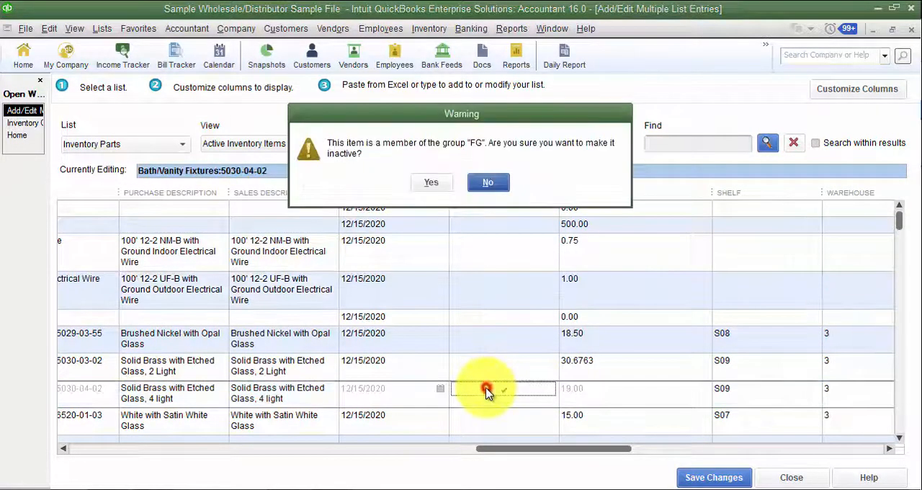
left_click(490, 182)
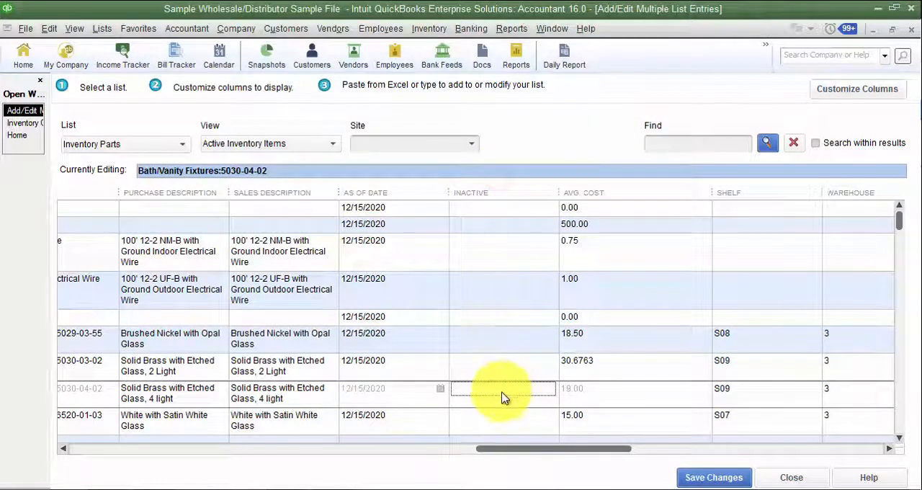
left_click(504, 397)
left_click(492, 179)
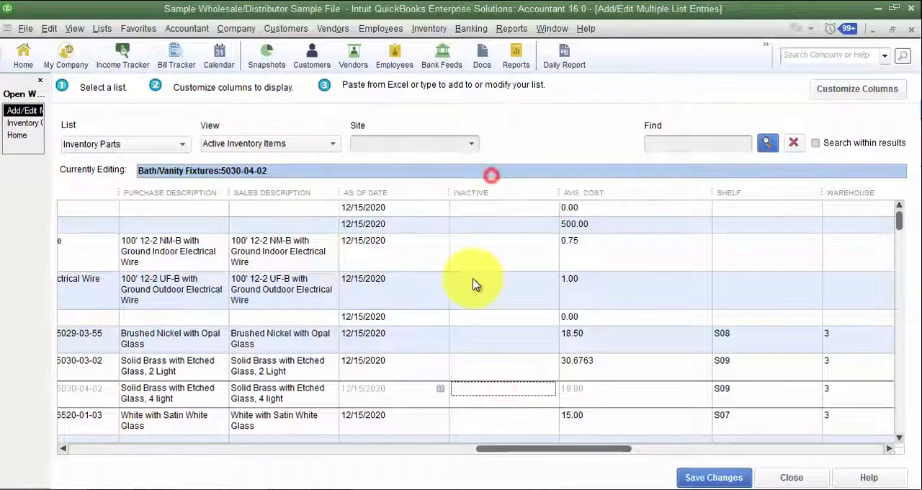
- Try to mark Bath/Vanity Fixtures item 6520-01-03 as inactive, declining the change both times
key("Down")
key("space")
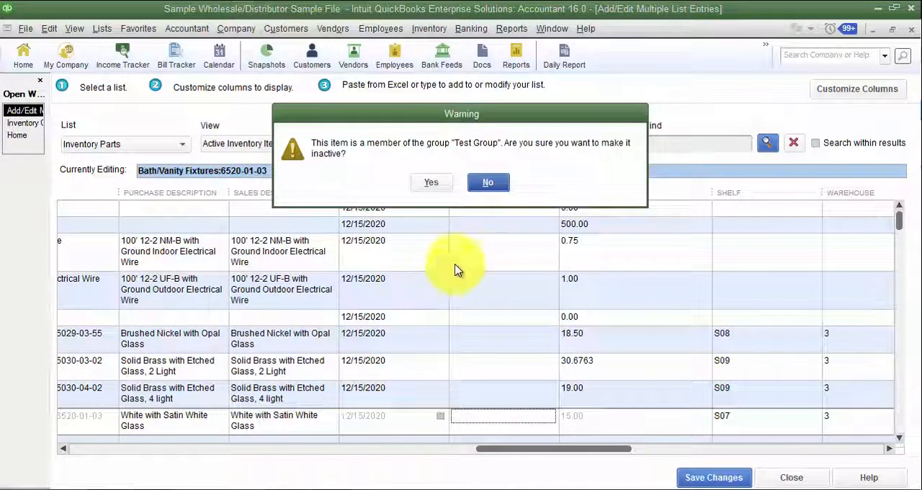
left_click(488, 183)
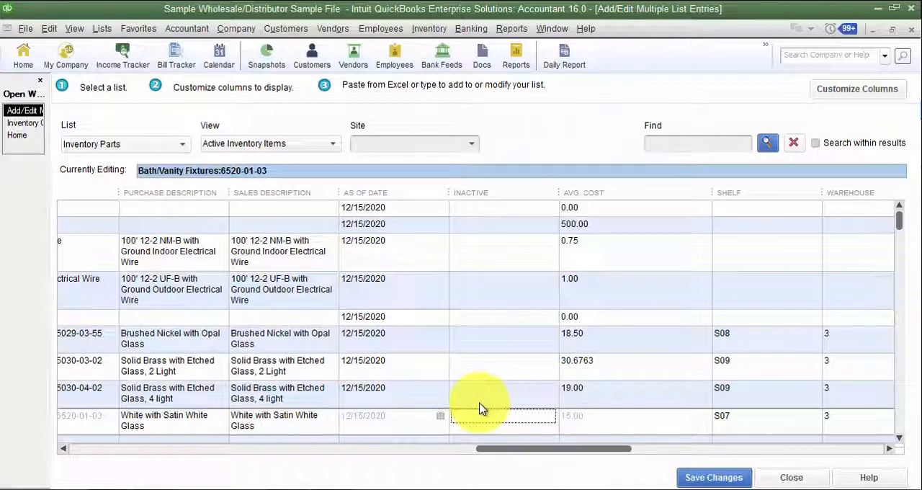
left_click(509, 420)
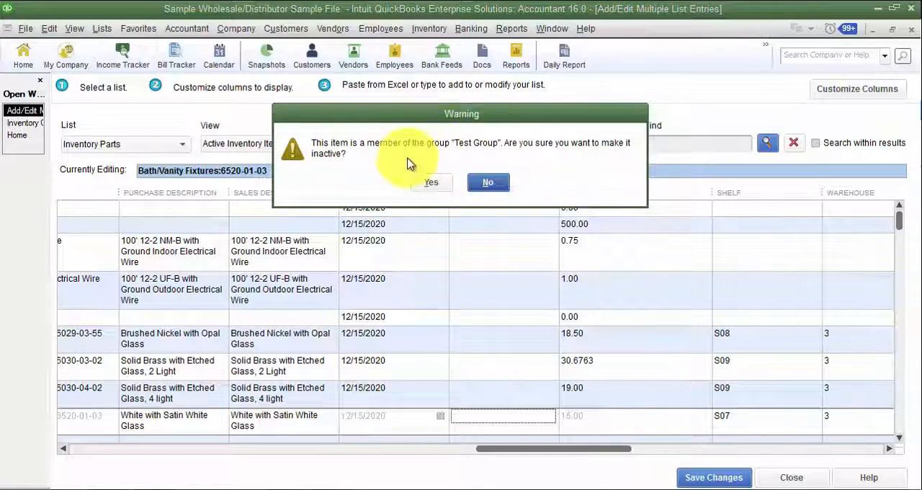
left_click(488, 185)
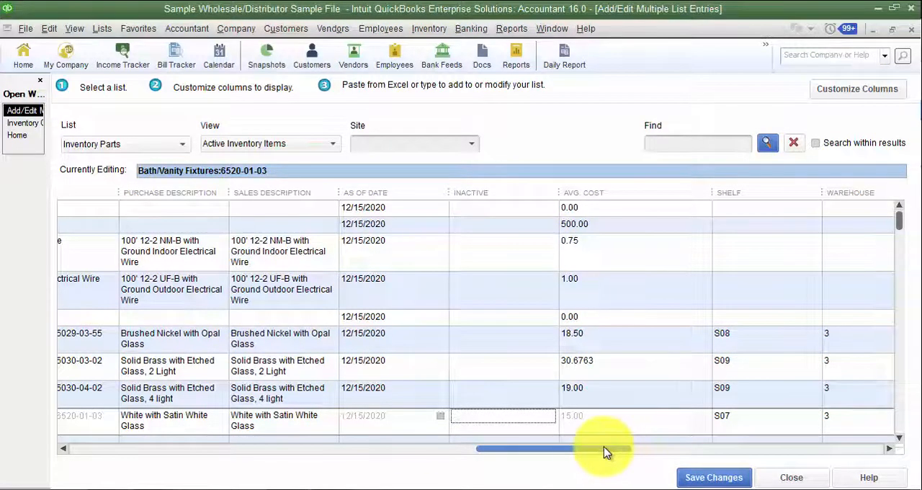
- Compare the Shelf and Warehouse columns with item 5030-03-02's custom fields in its edit form, and return to Add/Edit Multiple List Entries
left_click_drag(605, 452, 643, 451)
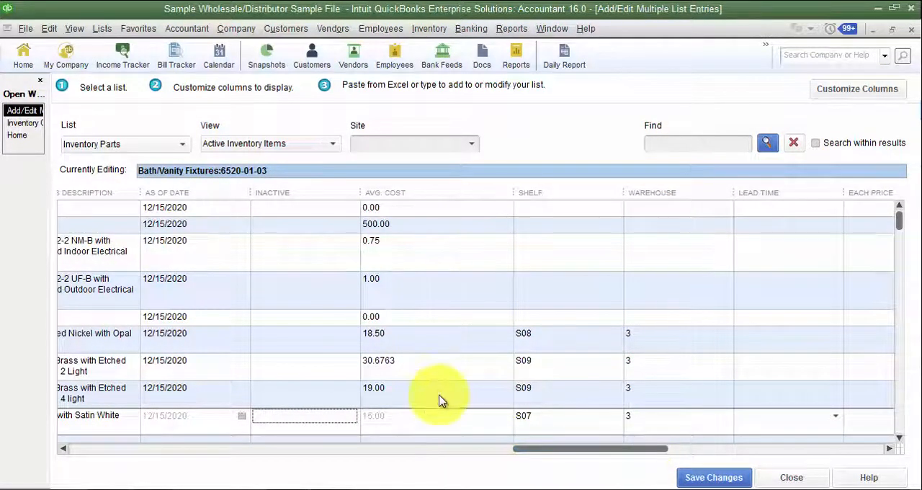
left_click(424, 228)
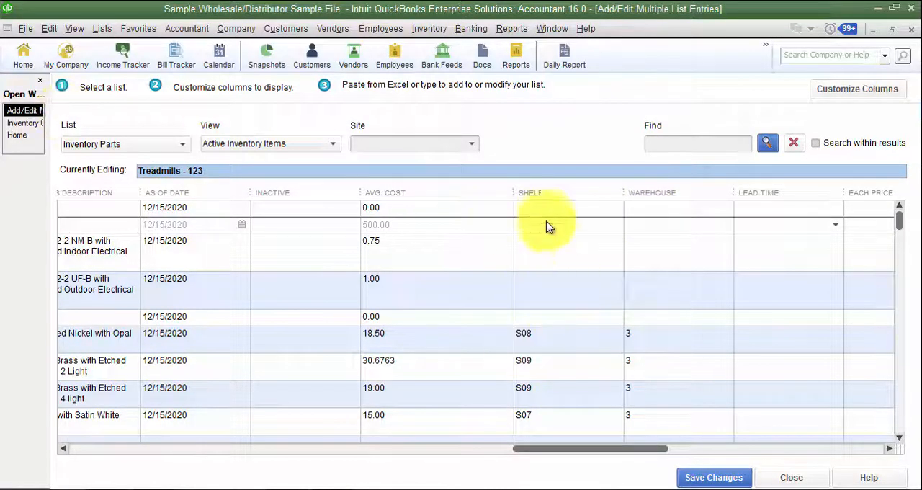
left_click(24, 123)
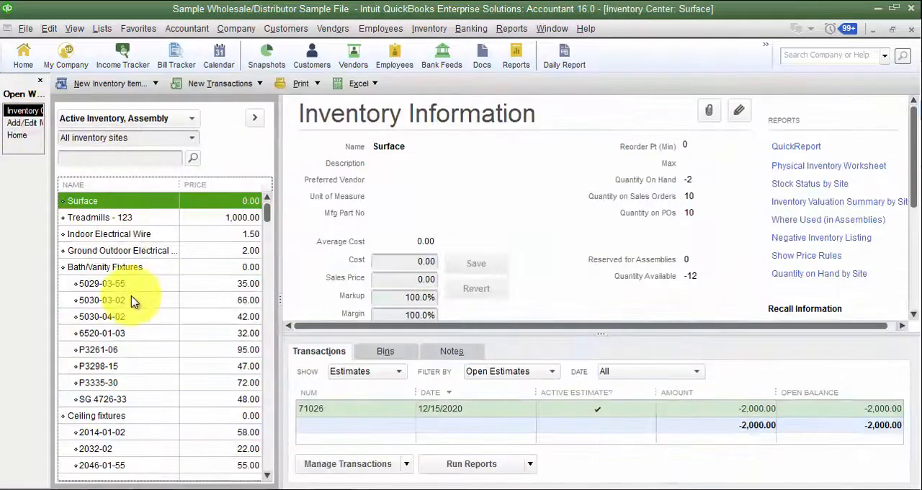
double_click(133, 302)
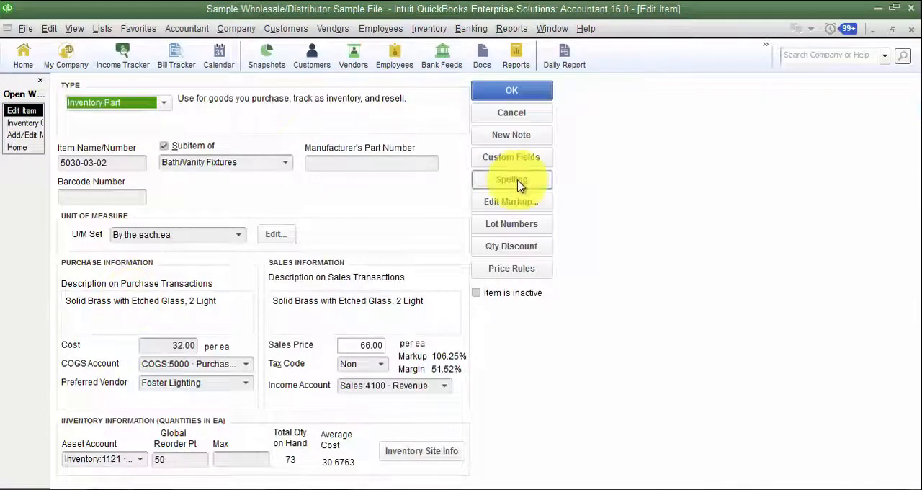
left_click(511, 157)
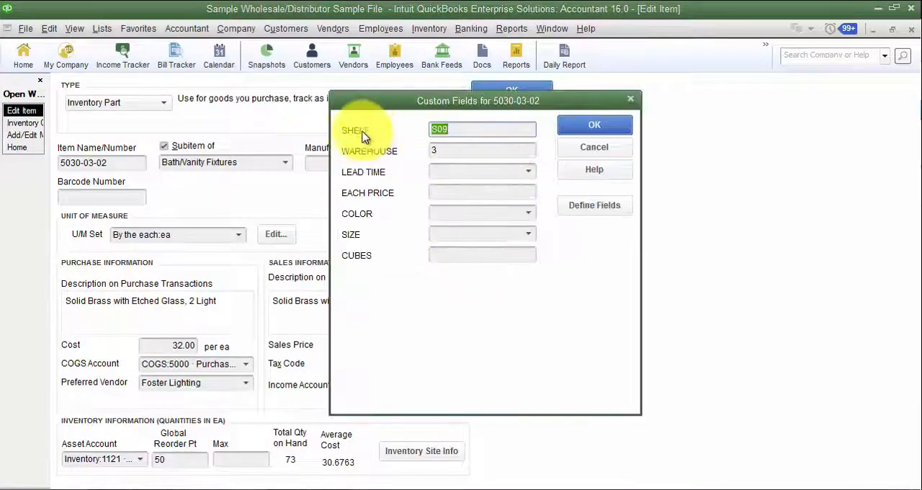
left_click(609, 150)
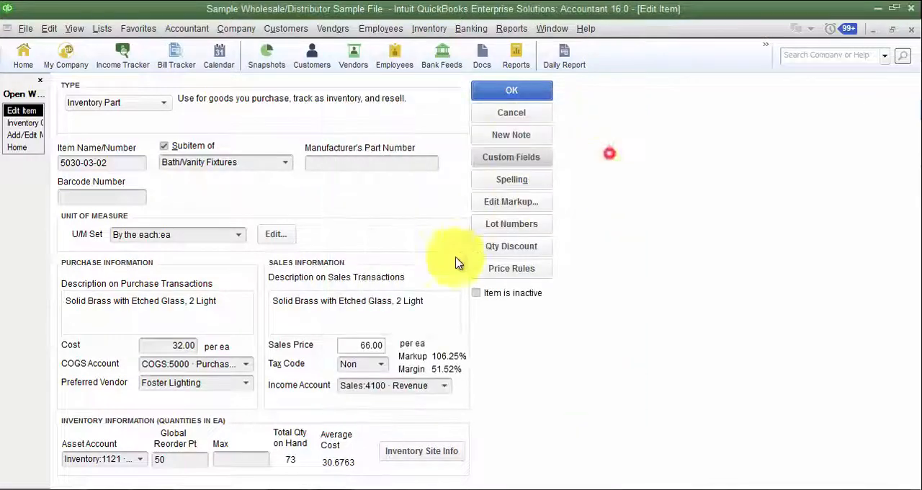
left_click(18, 123)
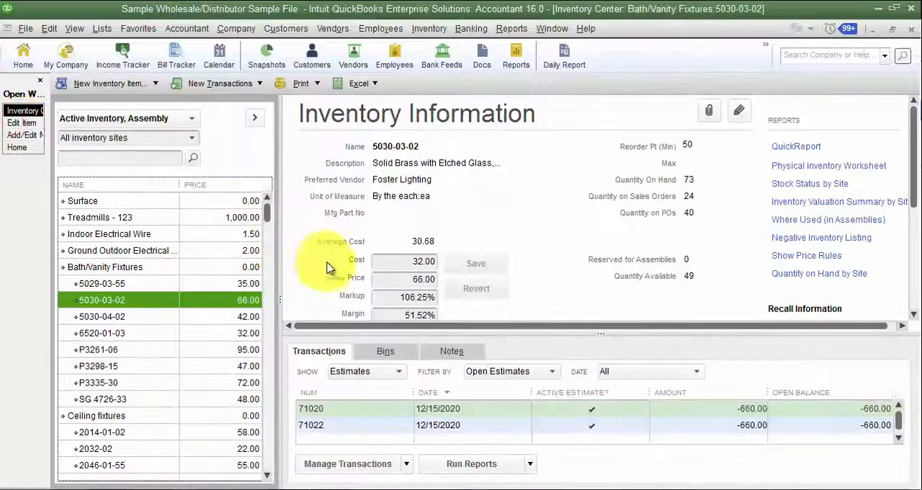
left_click(29, 135)
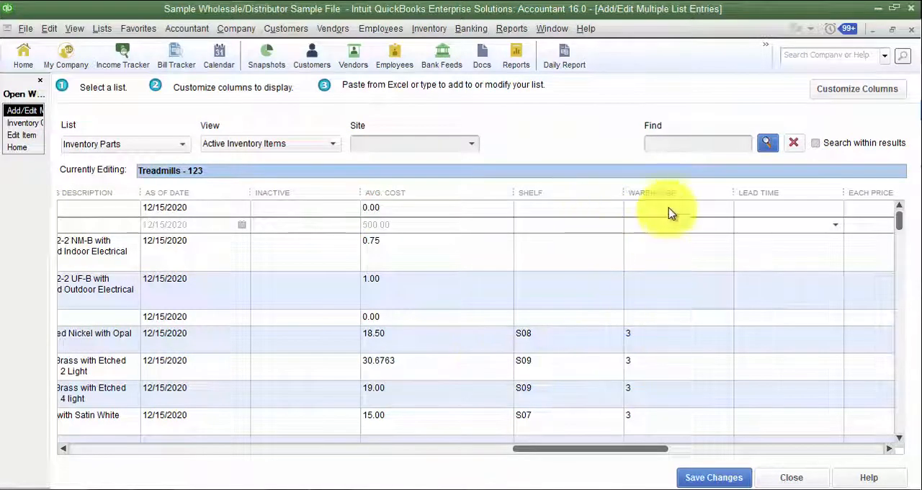
- Check the Lead Time options for Treadmills - 123 and set its lead time to 1 month
left_click_drag(644, 450, 702, 454)
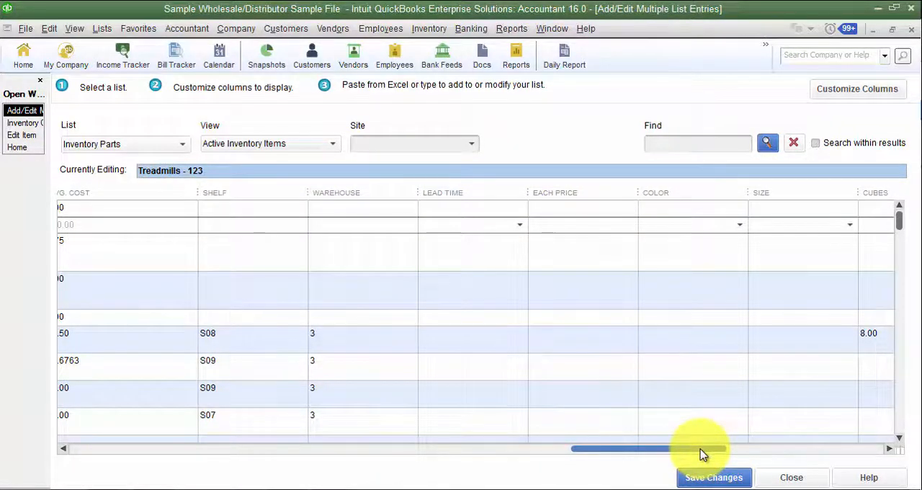
left_click(515, 227)
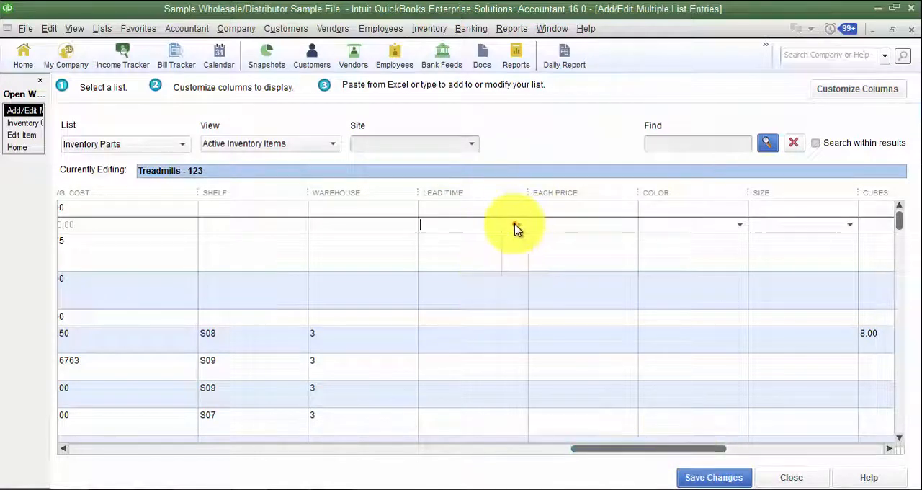
left_click(515, 226)
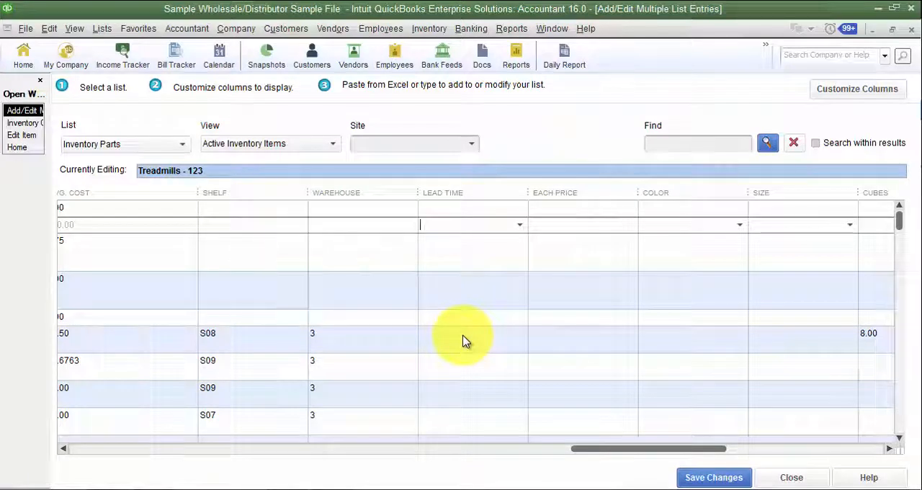
left_click(518, 227)
left_click(519, 229)
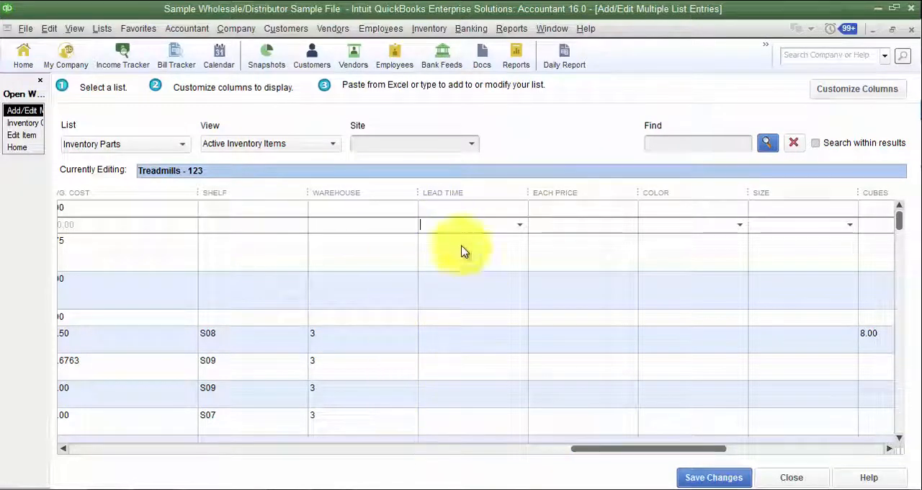
left_click(494, 237)
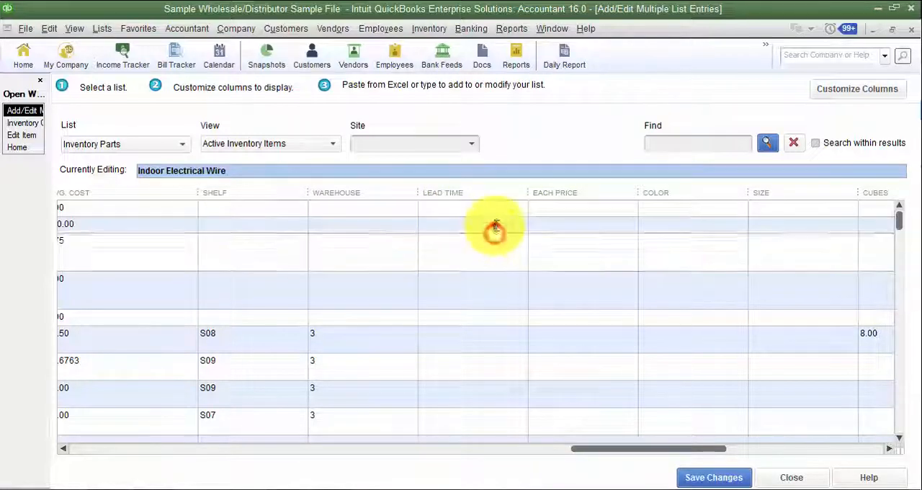
left_click(495, 225)
left_click(495, 225)
left_click(475, 260)
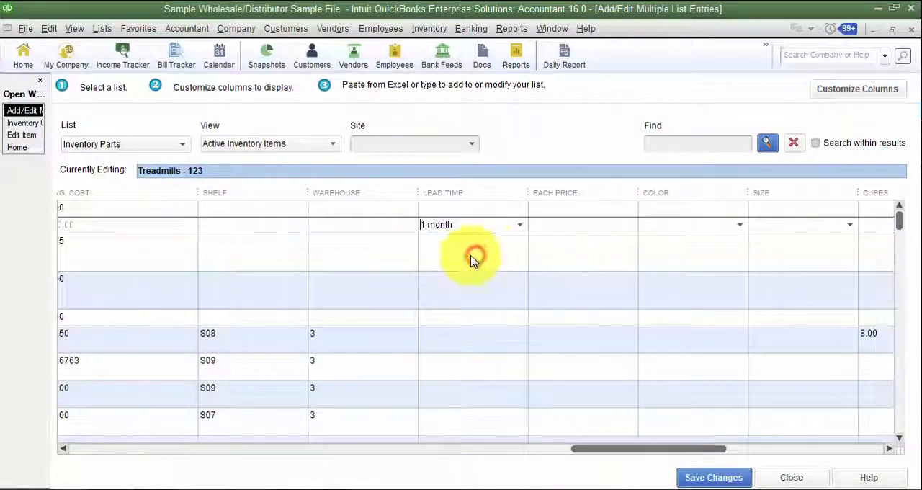
- Set the lead time of Indoor Electrical Wire to 1 week and of Ground Outdoor Electrical Wire to 2 months
left_click(470, 256)
left_click(449, 240)
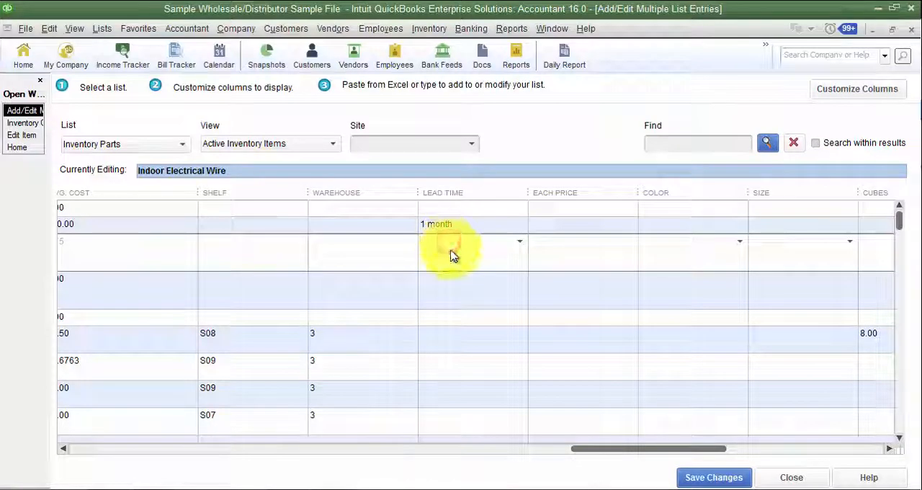
type("1")
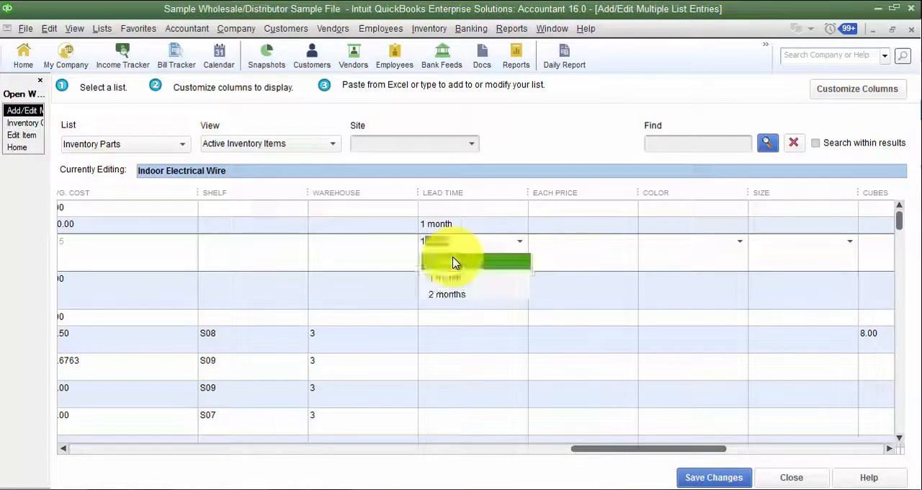
left_click(453, 263)
key("Down")
type("2")
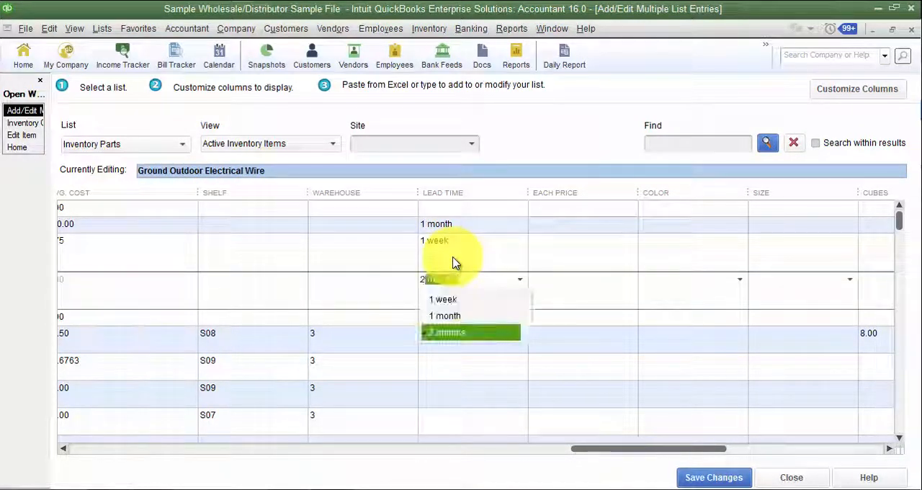
key("Return")
key("Down")
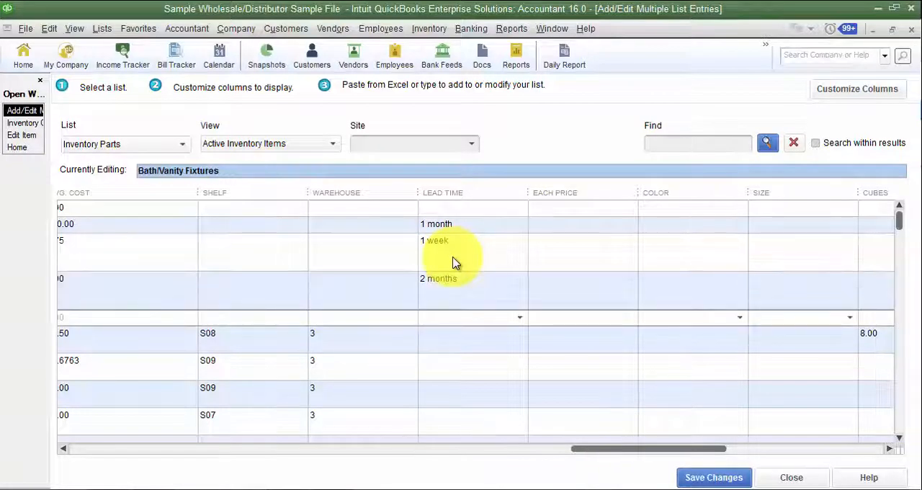
- Set the lead time of the Bath/Vanity Fixtures parent item to 1 month
type("1 month")
key("Down")
key("Return")
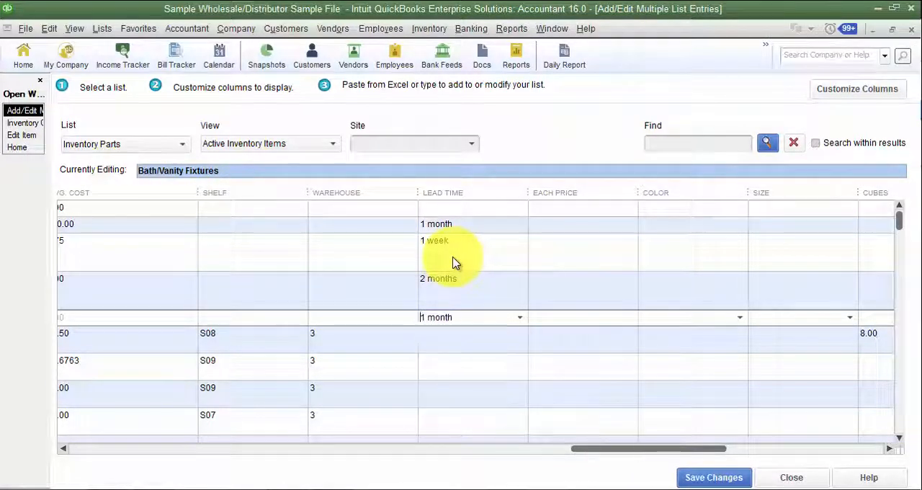
key("Down")
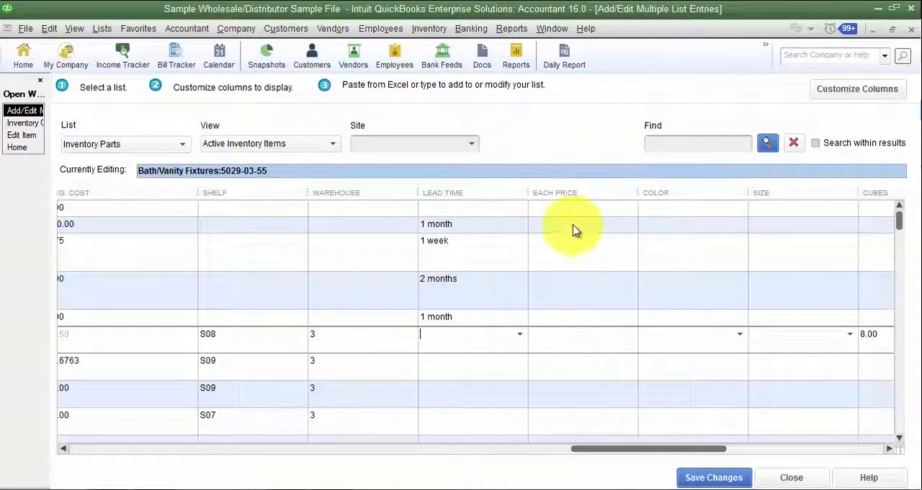
- Review the remaining inventory part columns from Each Price through Margin
left_click_drag(603, 454, 659, 457)
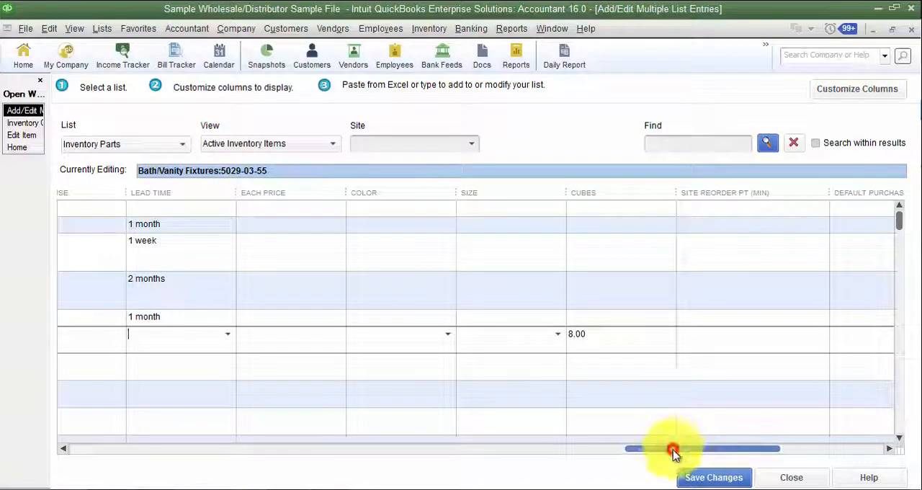
left_click_drag(675, 454, 737, 462)
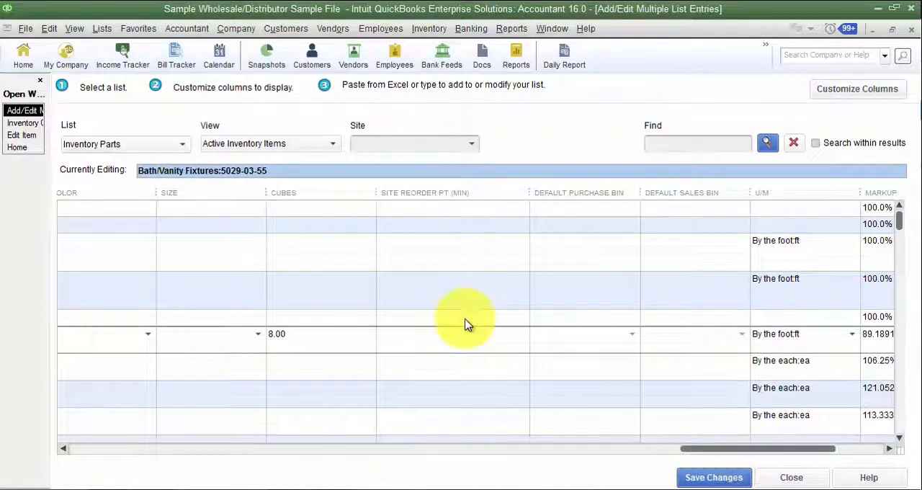
left_click(455, 245)
left_click(434, 202)
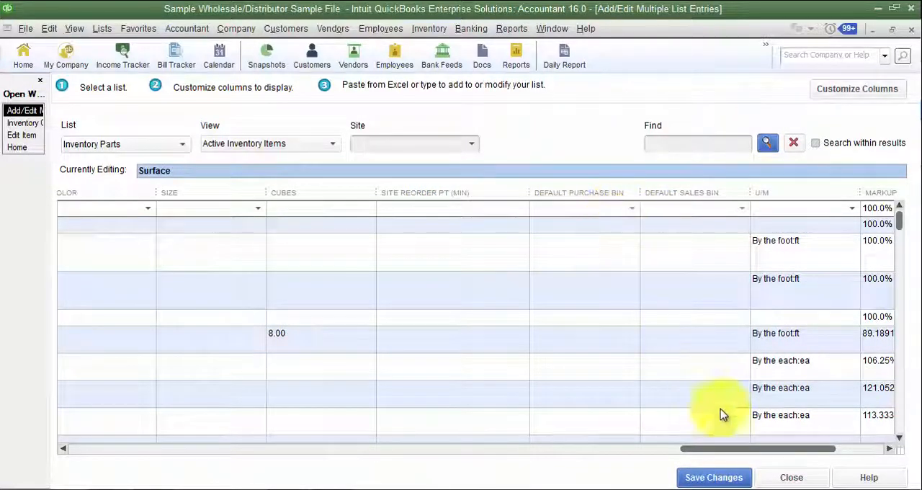
left_click_drag(752, 454, 836, 461)
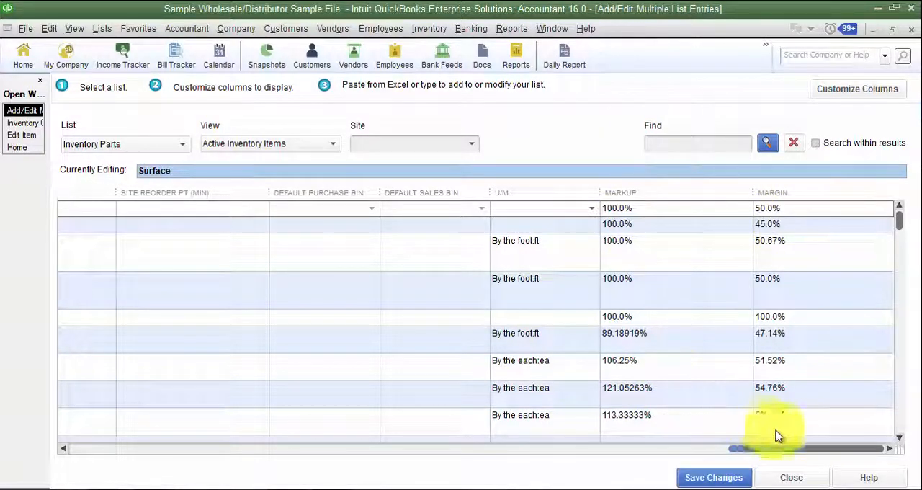
- Narrow the Barcode column and sort the inventory parts by Preferred Vendor
left_click_drag(813, 450, 103, 449)
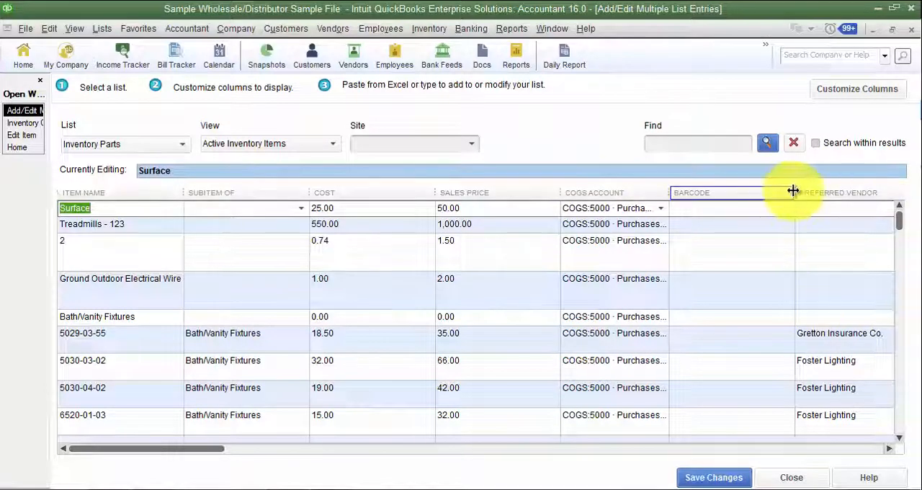
left_click_drag(794, 192, 713, 191)
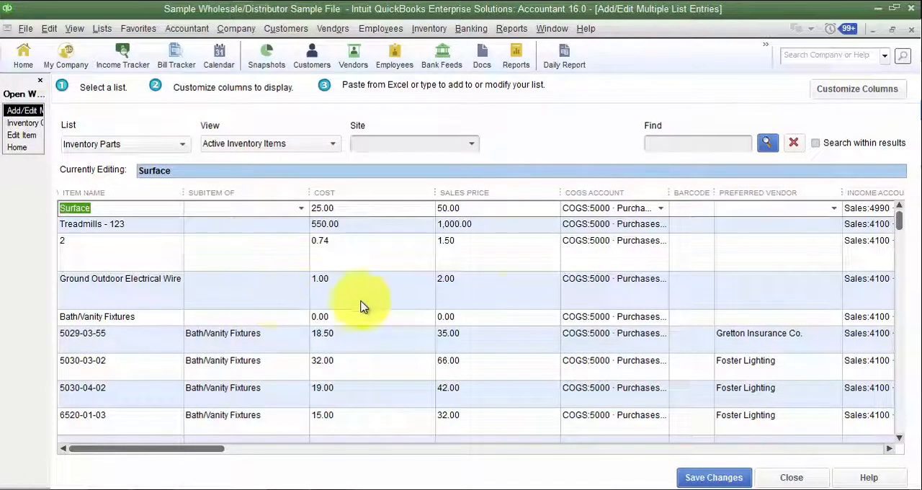
left_click(792, 192)
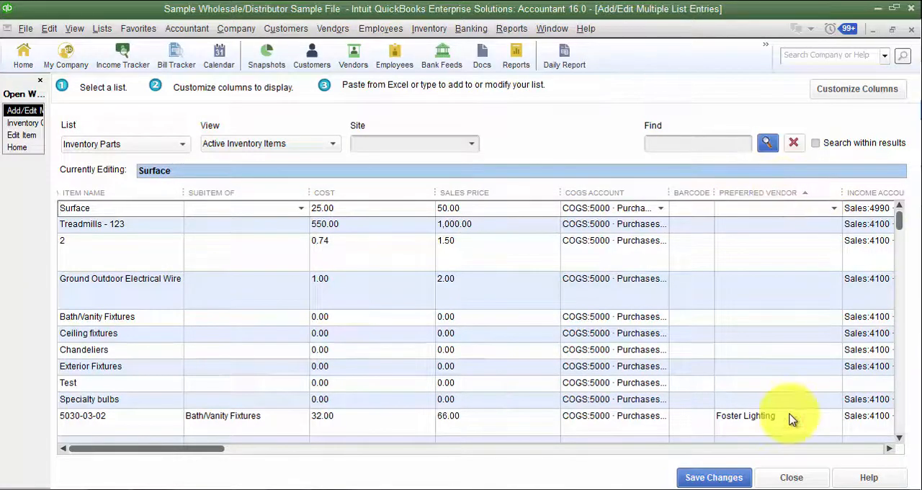
- Set the preferred vendor of Surface to Foster Lighting and of Treadmills - 123 to Automobile Insurance Company
left_click(782, 208)
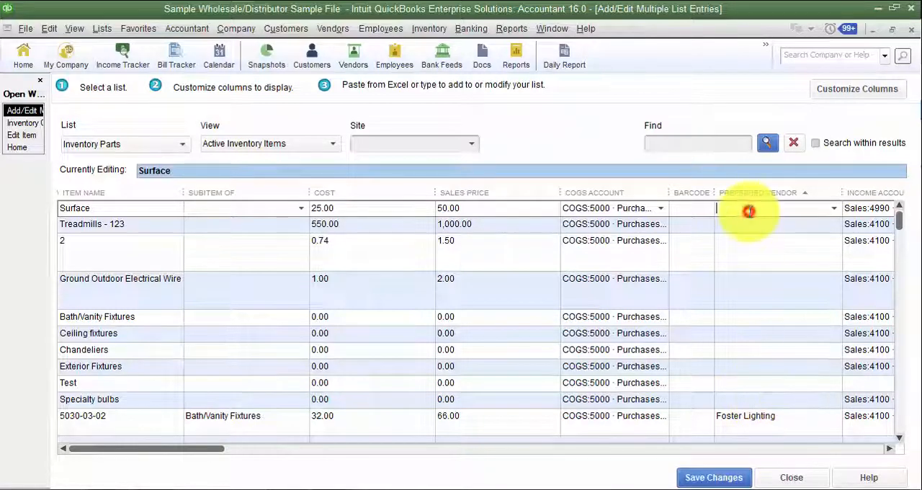
type("Foster Lighting")
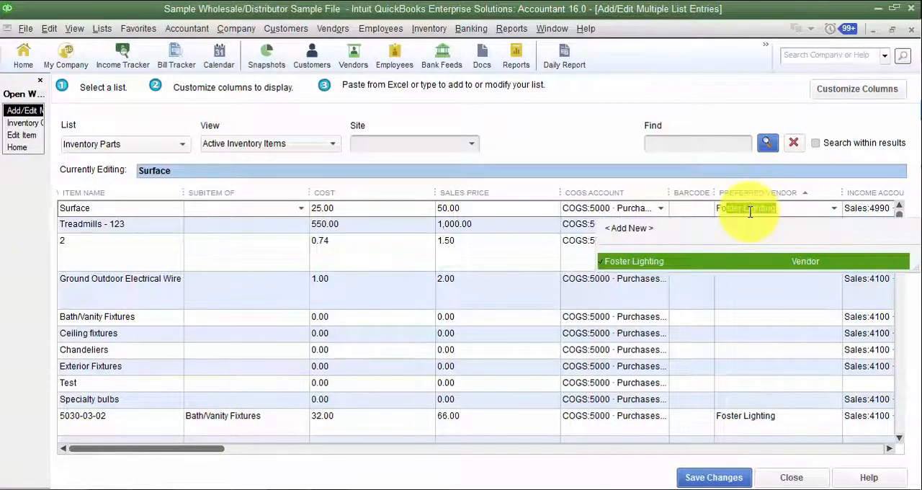
key("Tab")
left_click(751, 218)
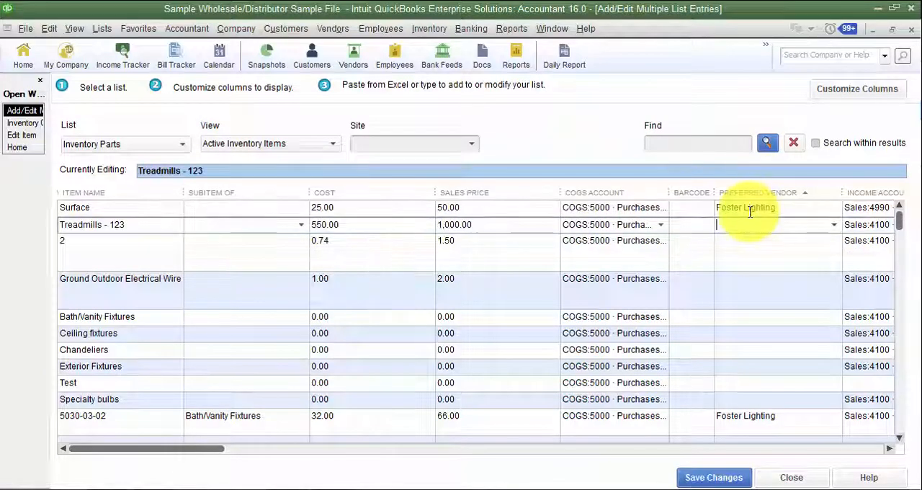
type("Accounting Firm")
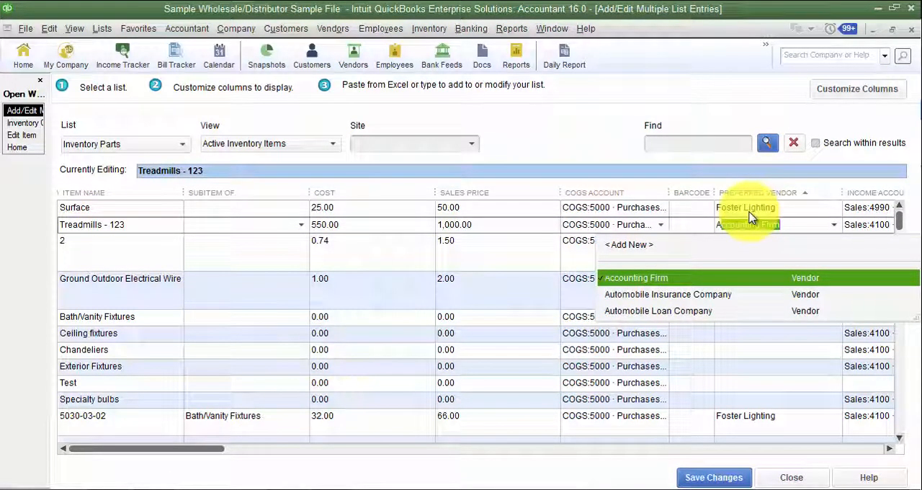
key("Down")
key("Return")
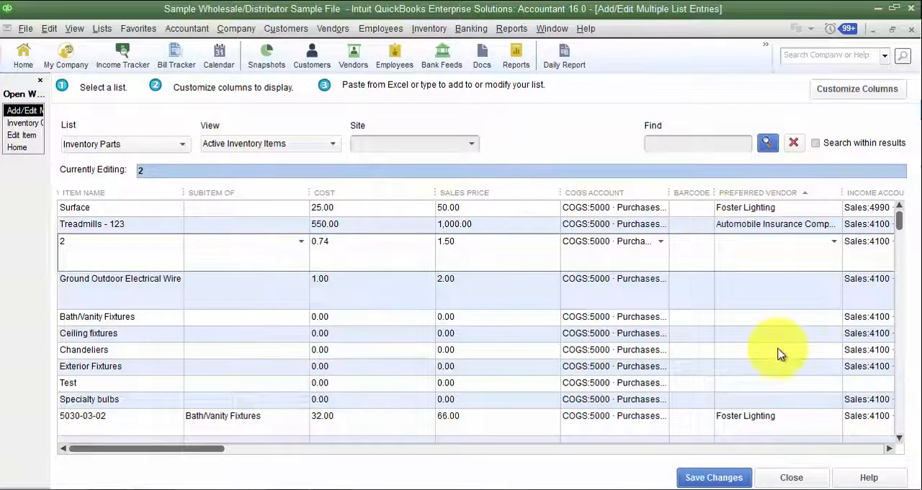
- View the edit forms of items 5030-03-02 and 5030-04-02, cancel them, and return to Add/Edit Multiple List Entries
left_click(20, 135)
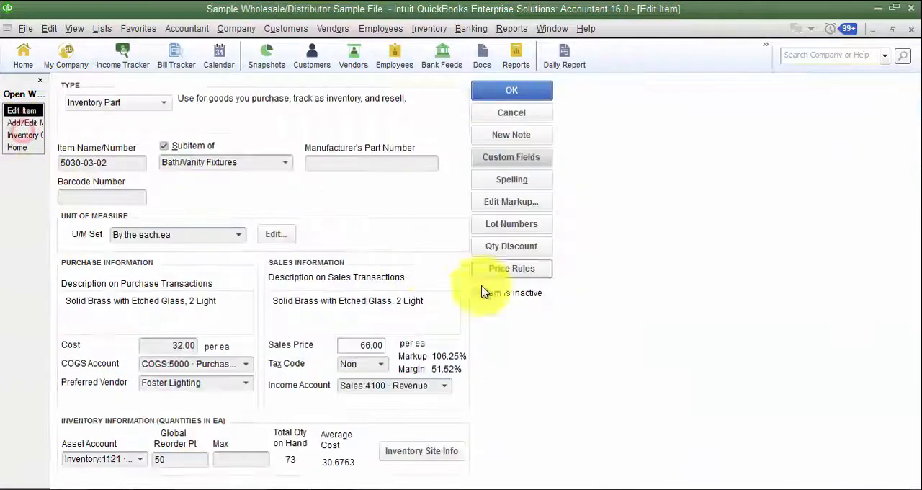
left_click(497, 114)
left_click(21, 122)
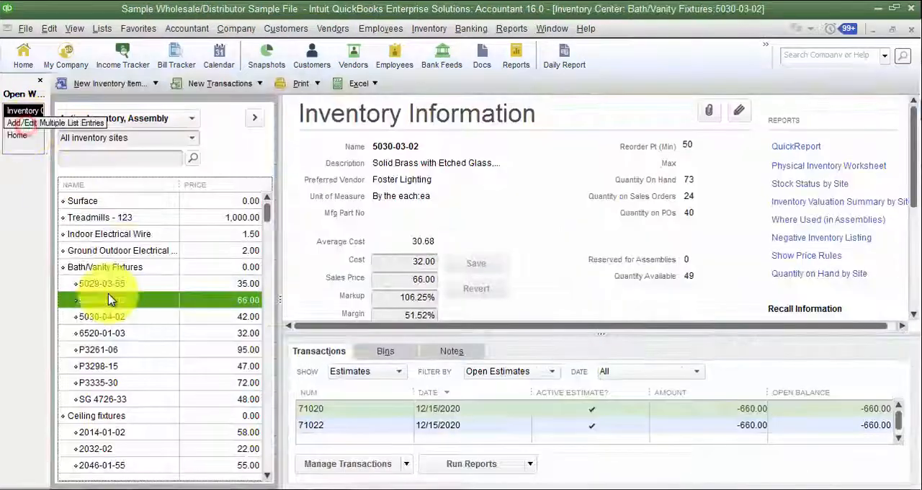
double_click(112, 297)
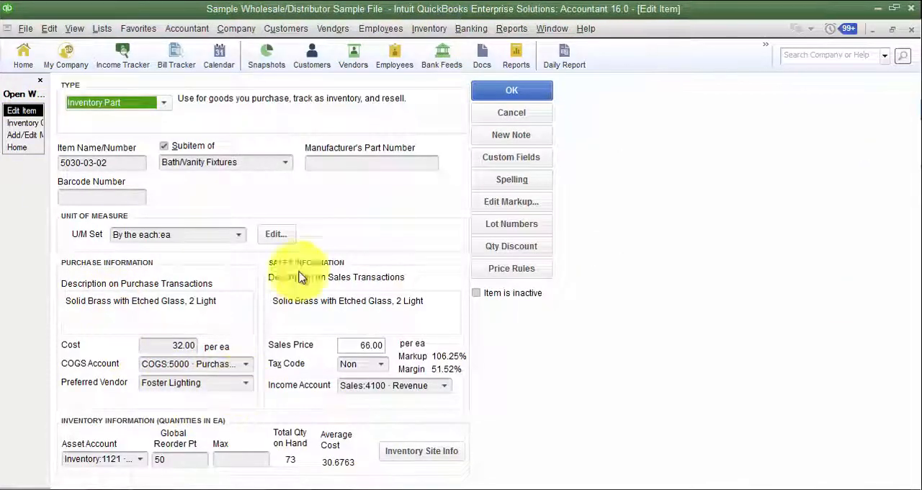
left_click(497, 113)
double_click(113, 319)
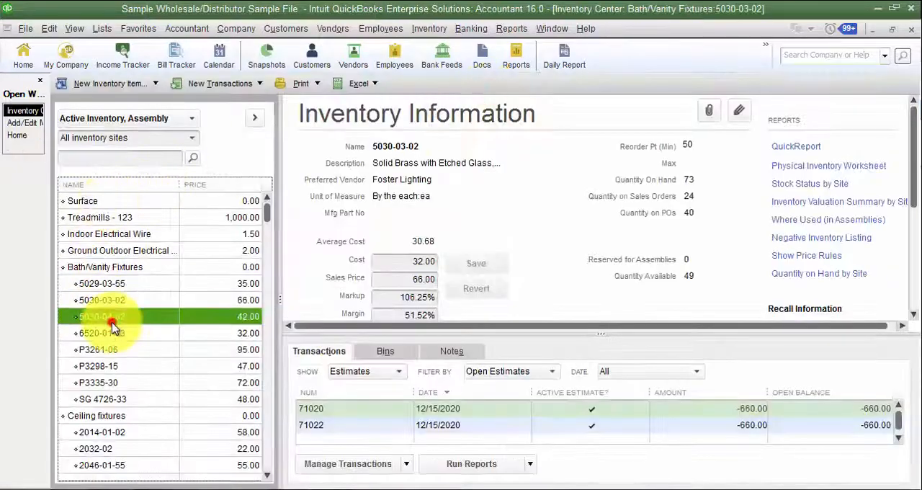
left_click(512, 114)
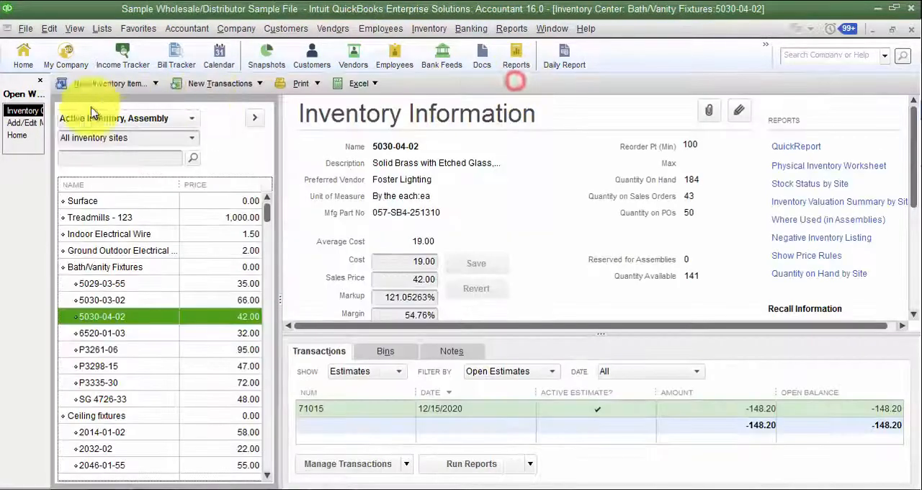
left_click(16, 124)
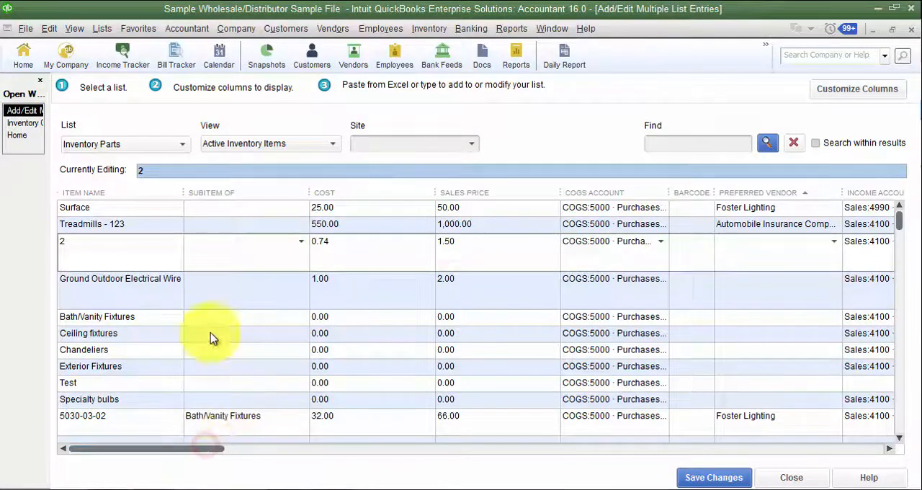
- Examine the first blank row at the end of the inventory parts list and the row commands available for it
scroll(216, 371, "down", 12)
scroll(242, 378, "down", 6)
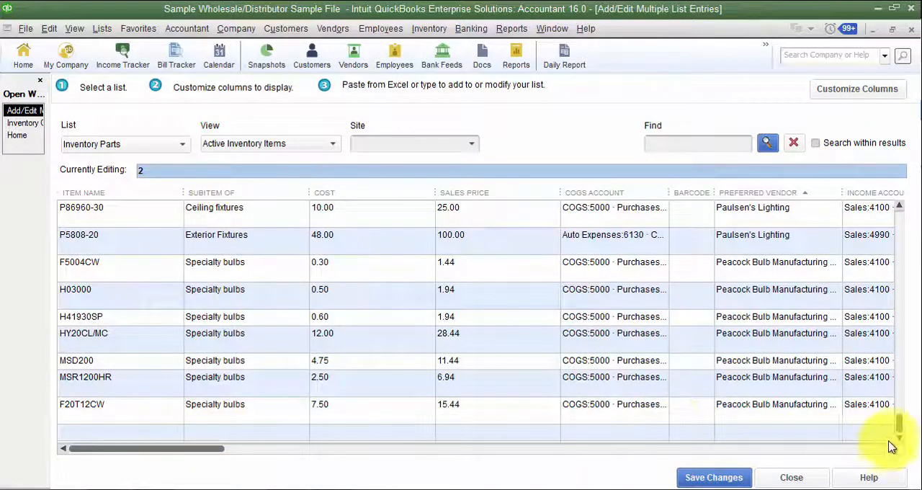
left_click(74, 430)
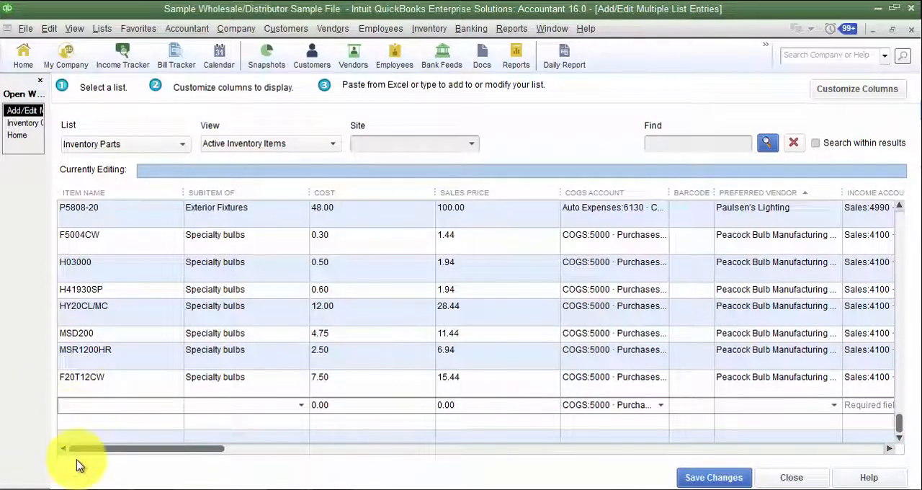
right_click(78, 407)
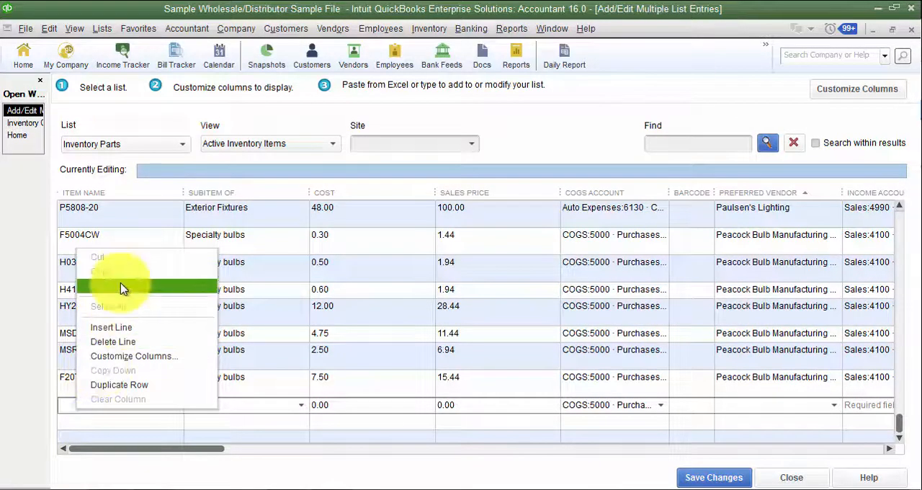
left_click(63, 410)
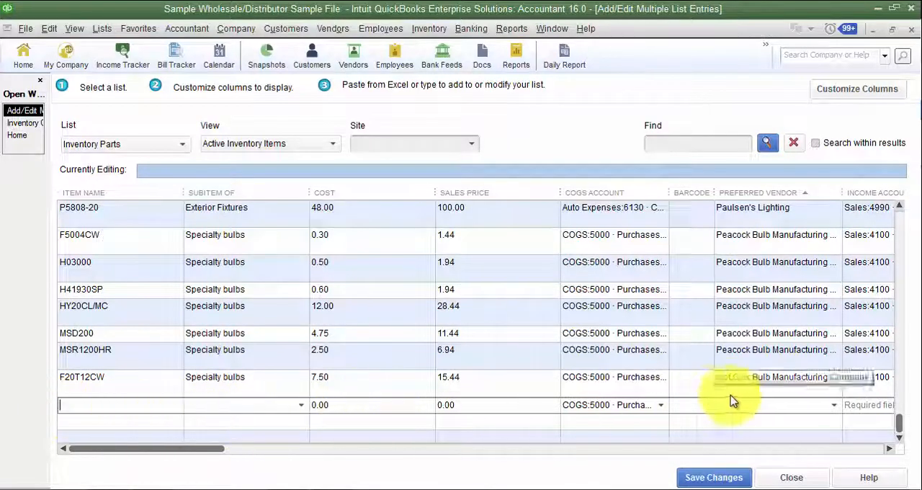
right_click(92, 406)
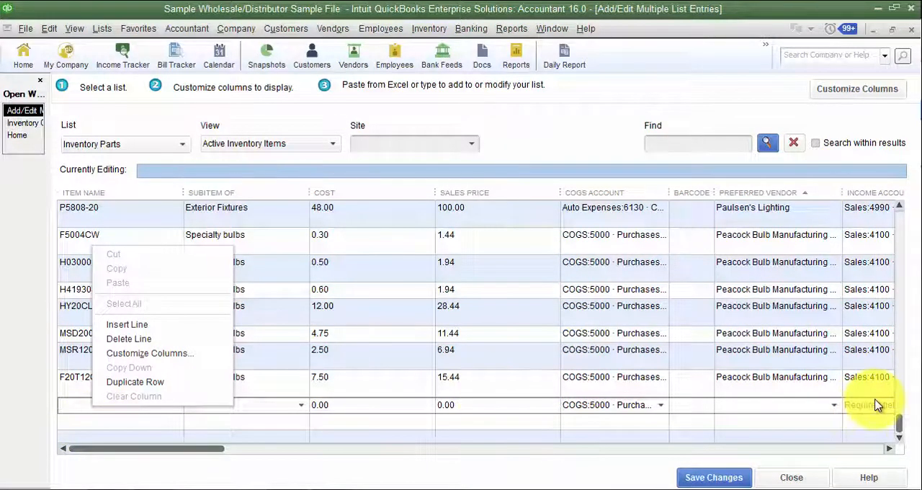
left_click(28, 124)
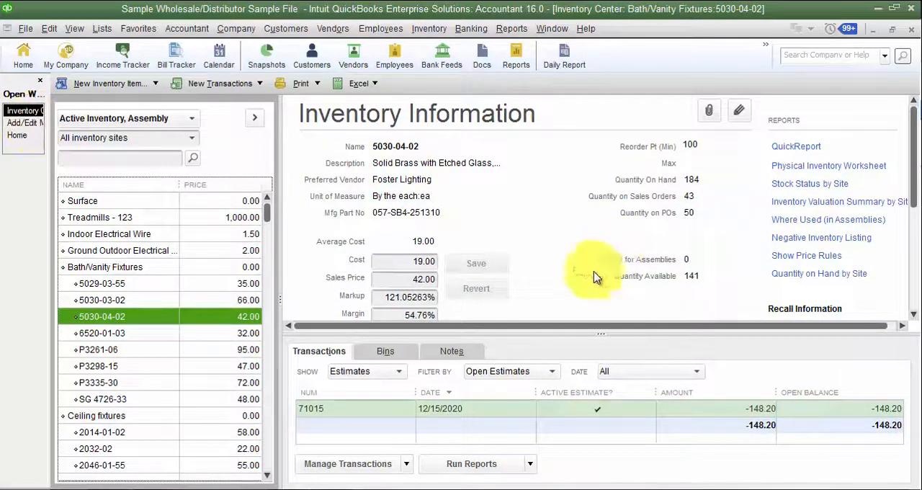
left_click(21, 123)
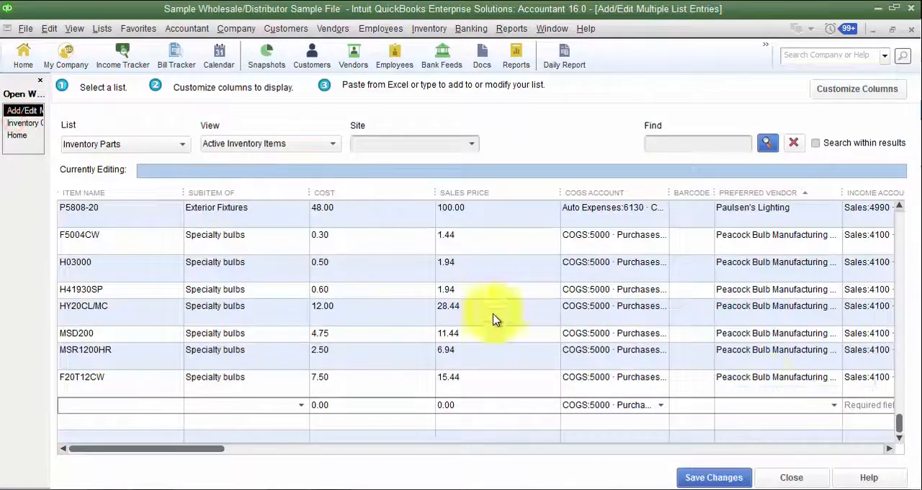
- Save the inventory part changes anyway without assigning classes, and dismiss the save report
left_click(737, 479)
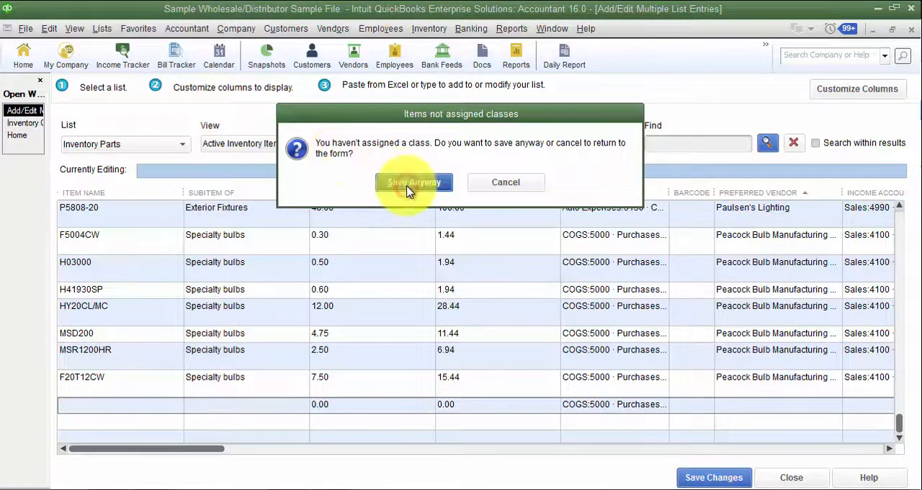
left_click(409, 184)
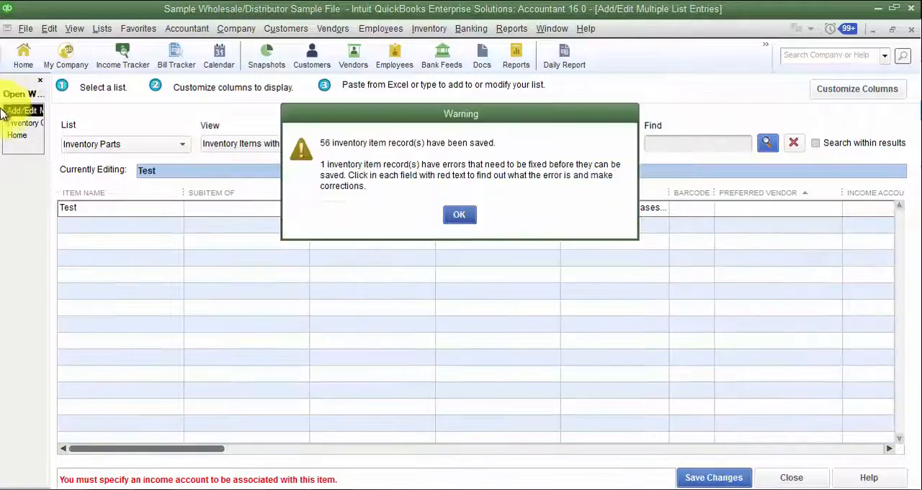
left_click(459, 214)
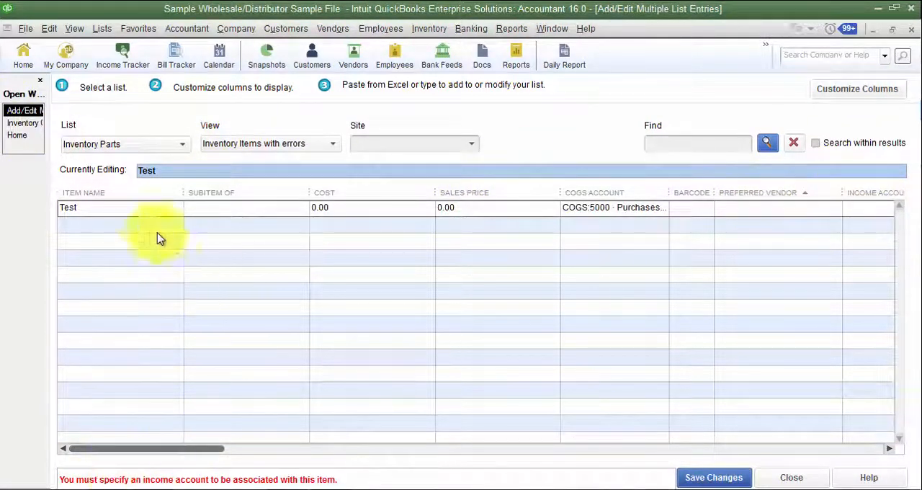
- Check the Test item's income account field, and close the list entries window without saving that item
left_click(108, 209)
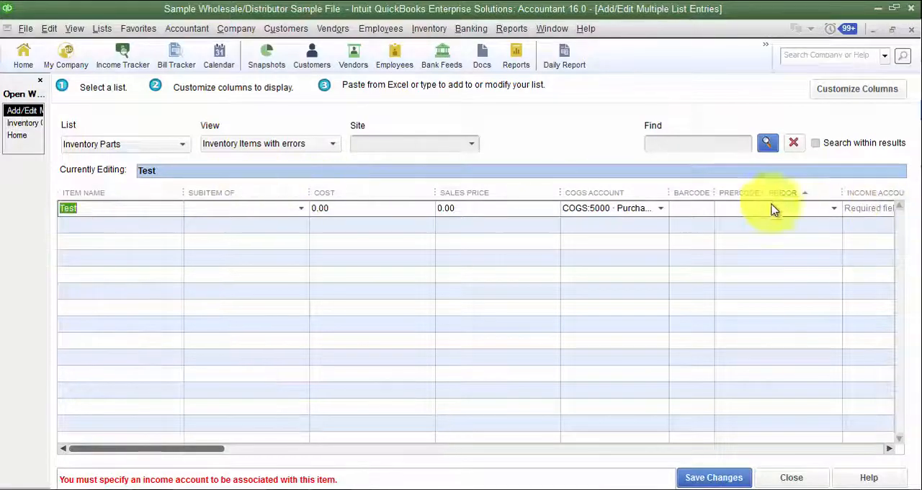
left_click(864, 209)
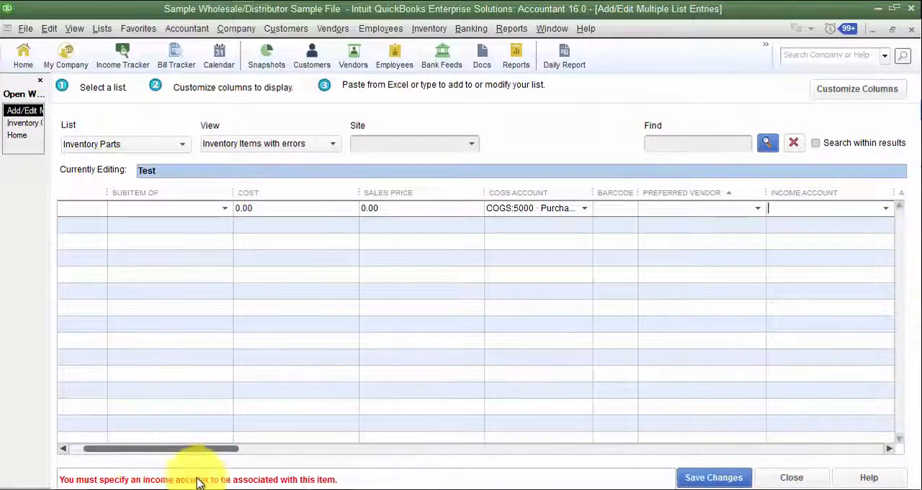
left_click(791, 479)
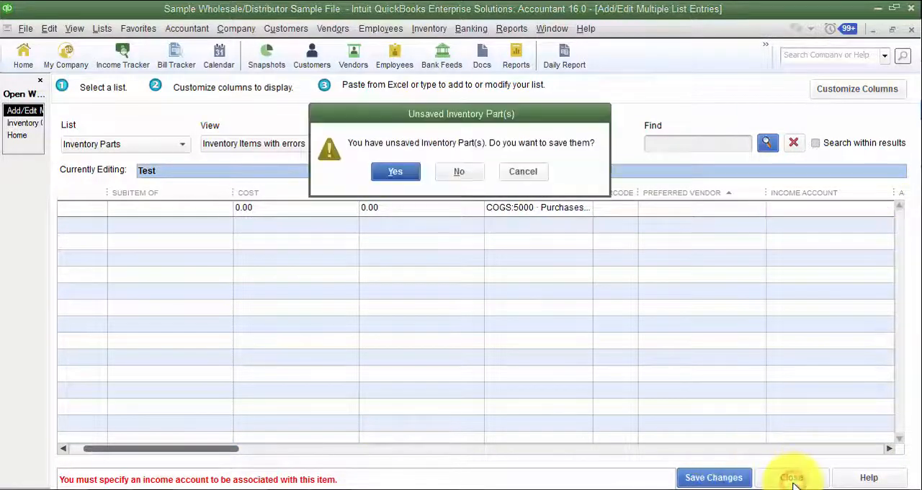
left_click(459, 173)
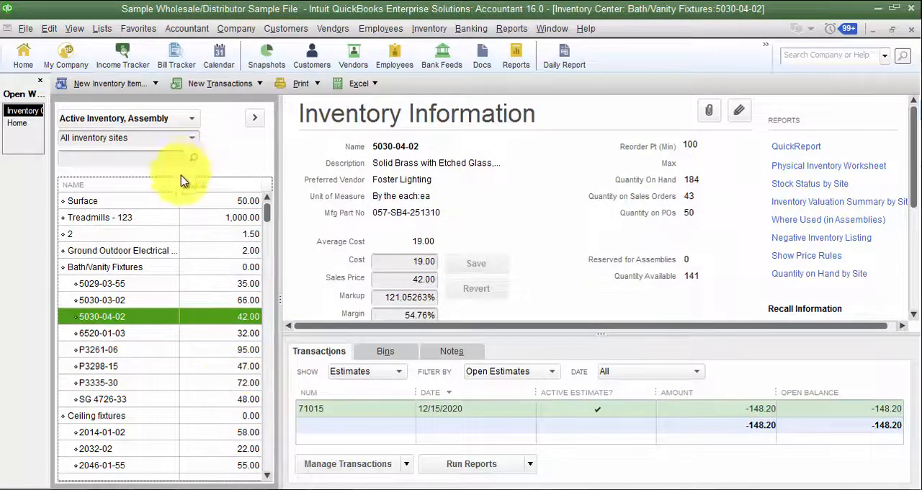
- Try the All Inventory filter on the inventory list, and return it to Active Inventory, Assembly
left_click(377, 85)
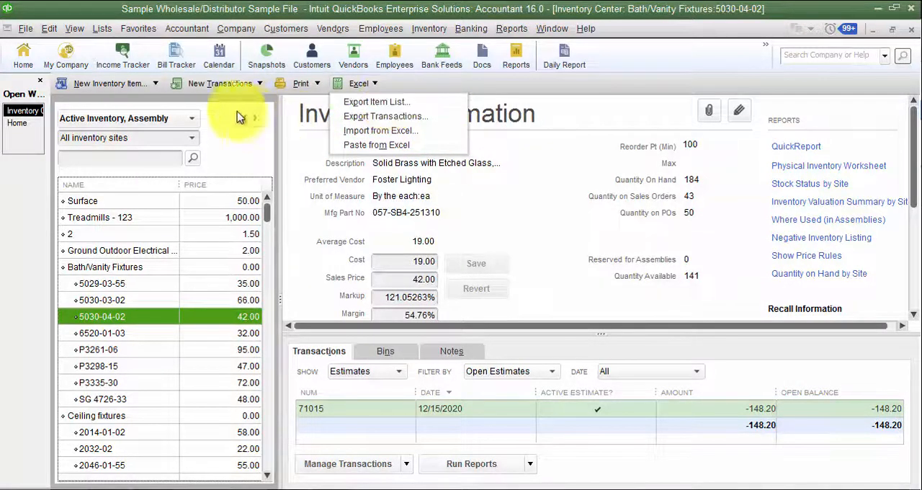
left_click(132, 119)
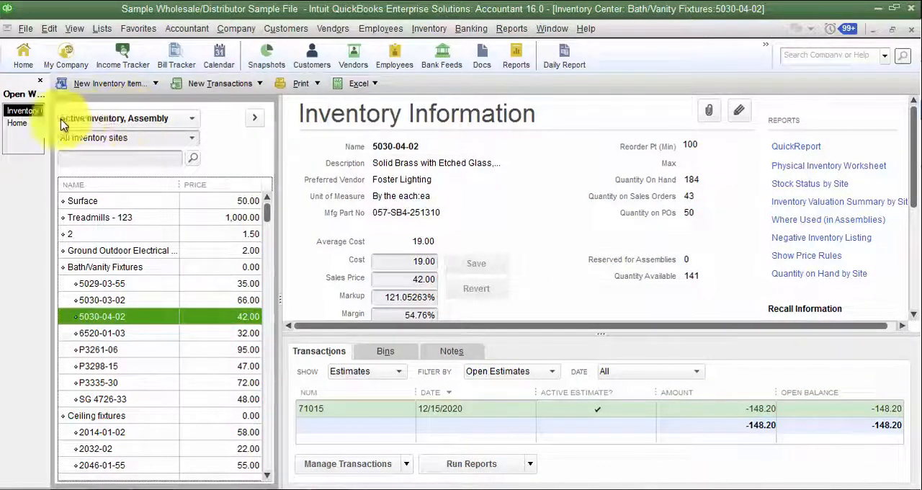
left_click(115, 121)
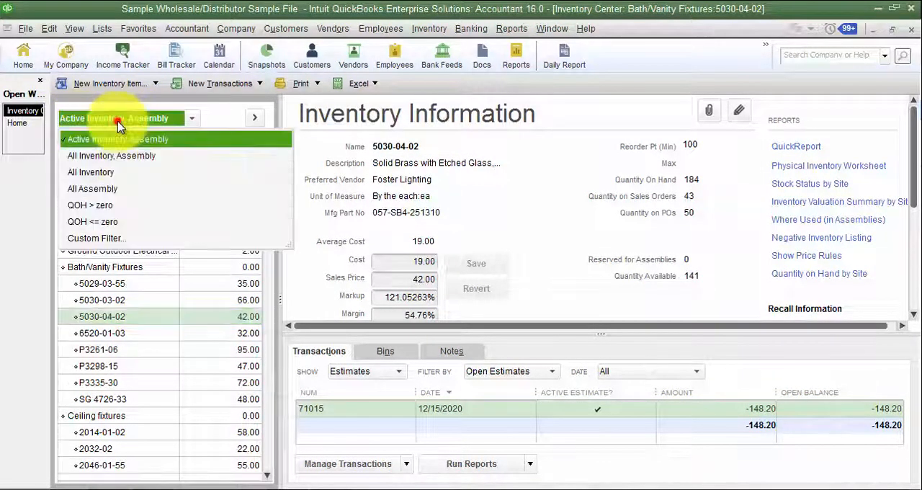
left_click(116, 172)
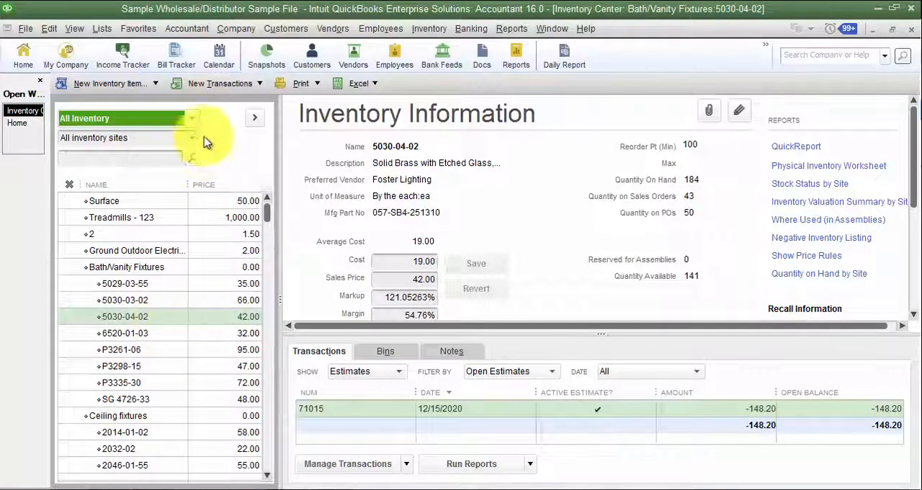
left_click(367, 85)
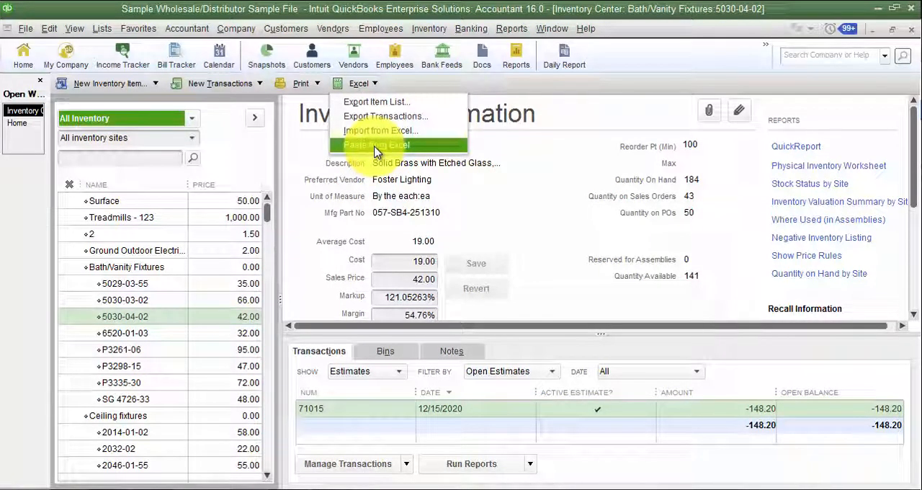
left_click(144, 118)
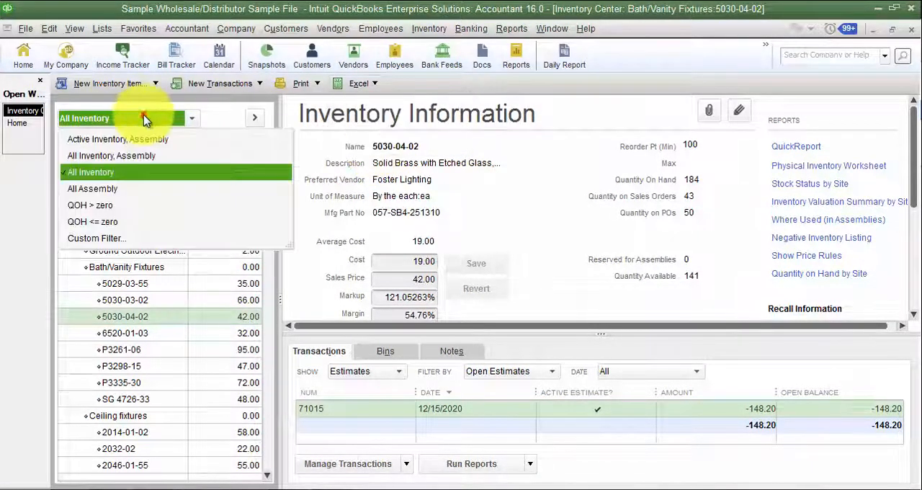
left_click(144, 153)
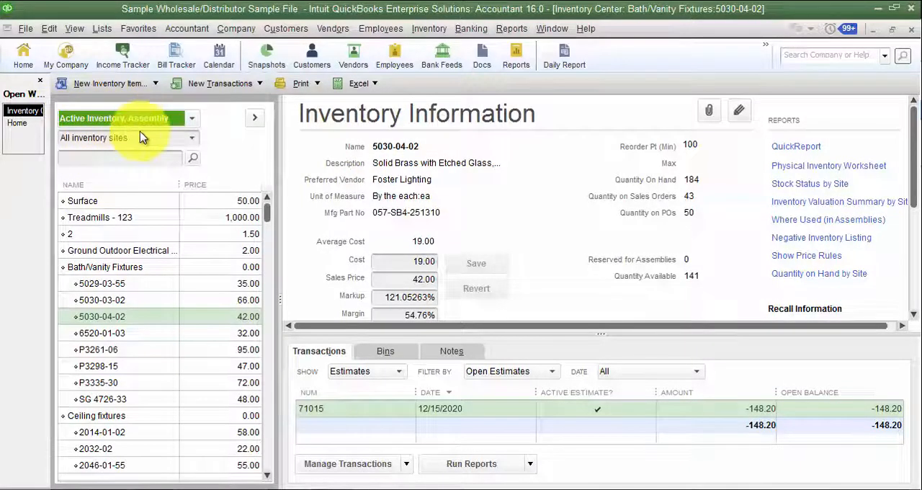
- Export the item list to a new worksheet in a new workbook, and maximize the resulting Excel window
left_click(359, 83)
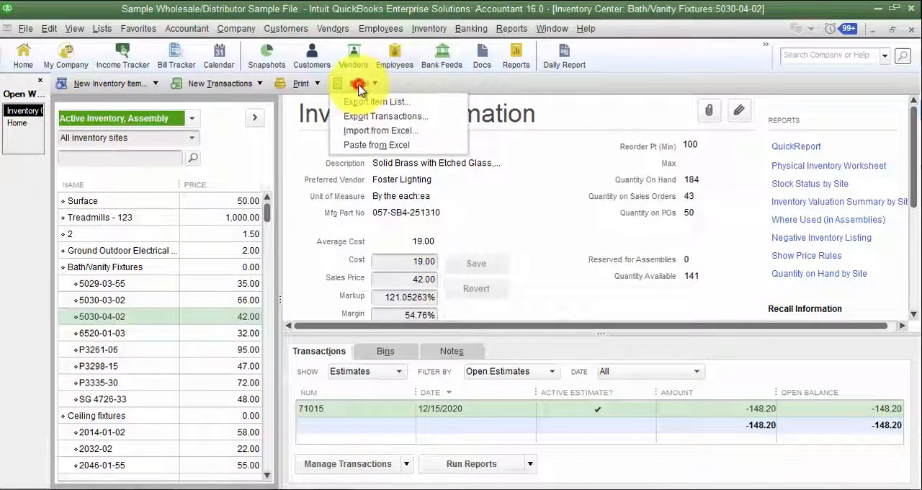
left_click(376, 101)
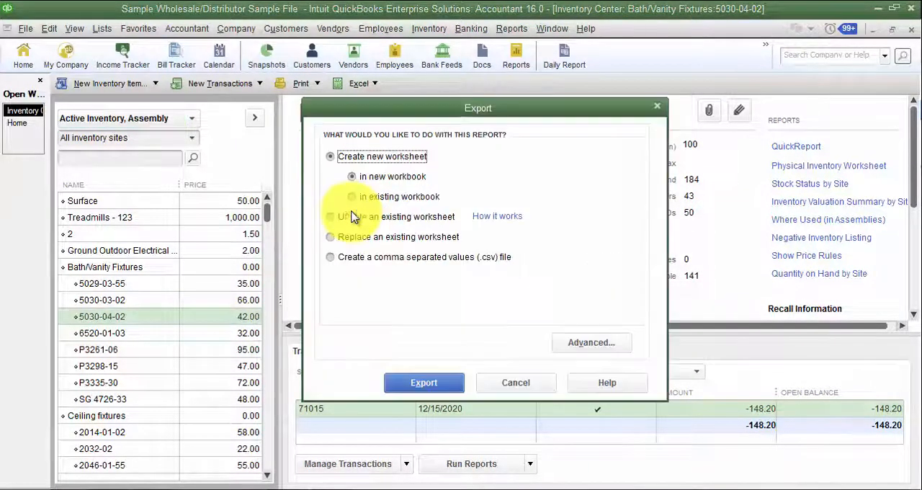
left_click(448, 387)
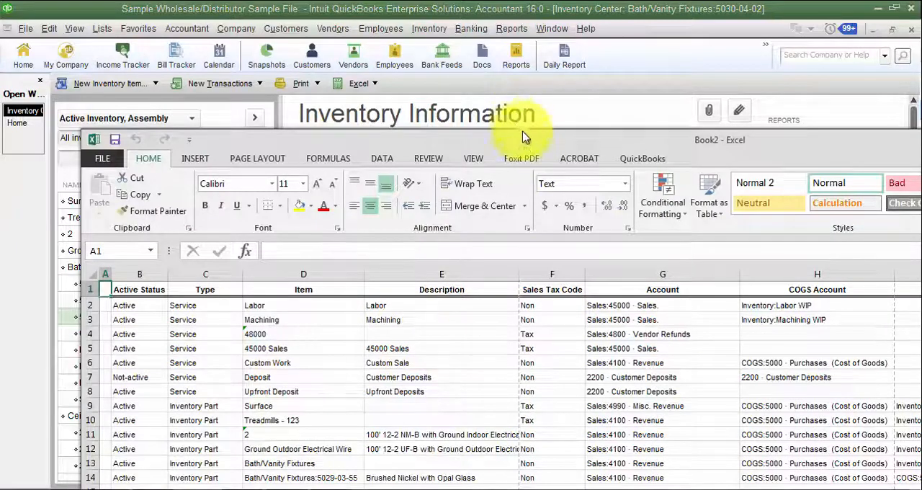
left_click_drag(524, 148, 497, 1)
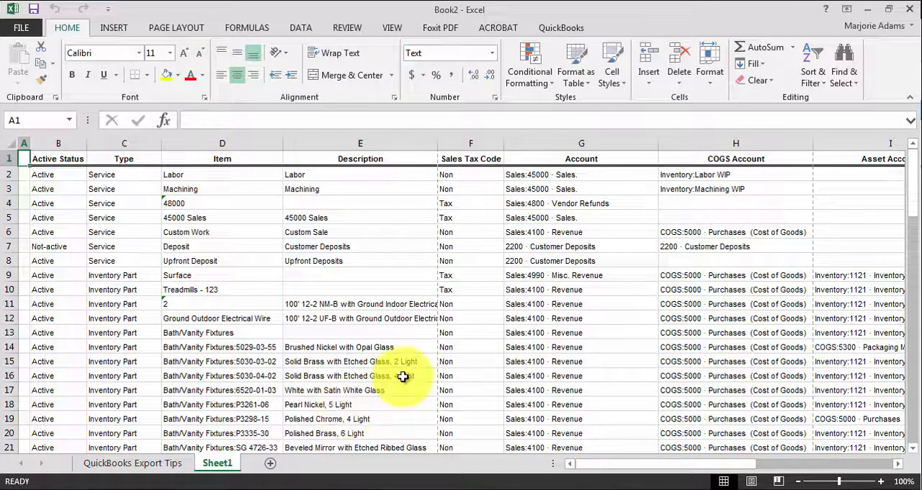
- Move the Preferred Vendor column so that it sits directly between the Item and Description columns
left_click_drag(723, 470, 822, 462)
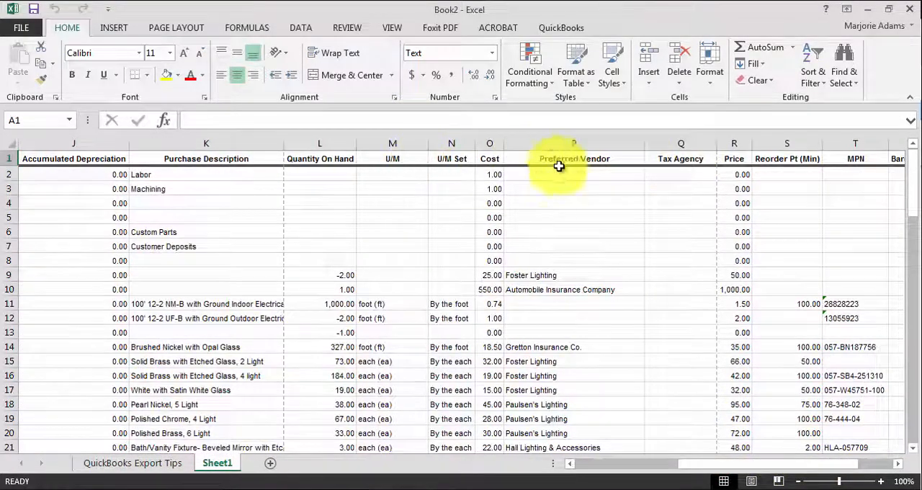
left_click(549, 141)
key("ctrl+x")
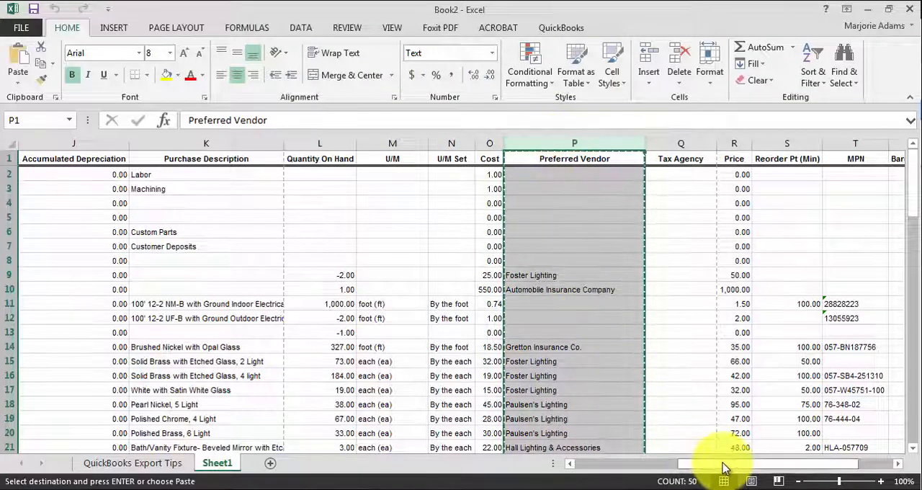
left_click_drag(699, 462, 587, 462)
left_click(309, 141)
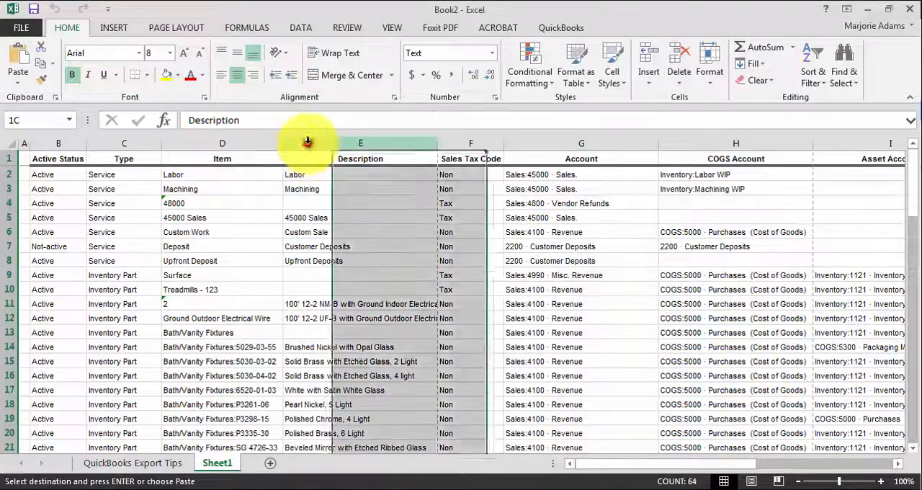
right_click(320, 140)
left_click(367, 249)
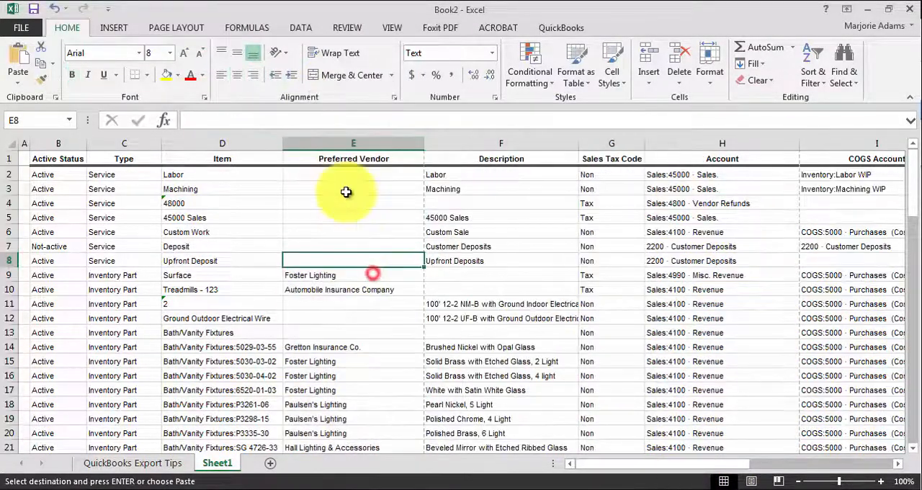
left_click(334, 174)
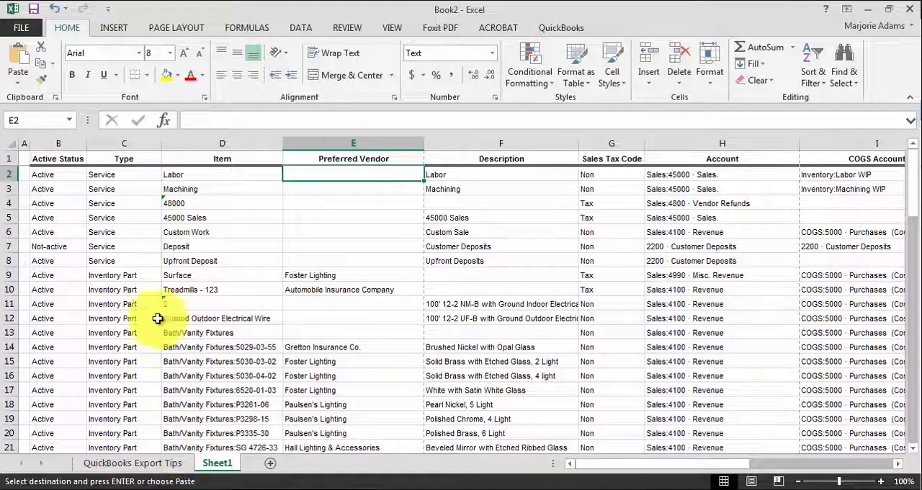
- Try to delete the Service item rows 2 to 8 from the exported sheet
left_click(108, 204)
left_click_drag(6, 174, 35, 264)
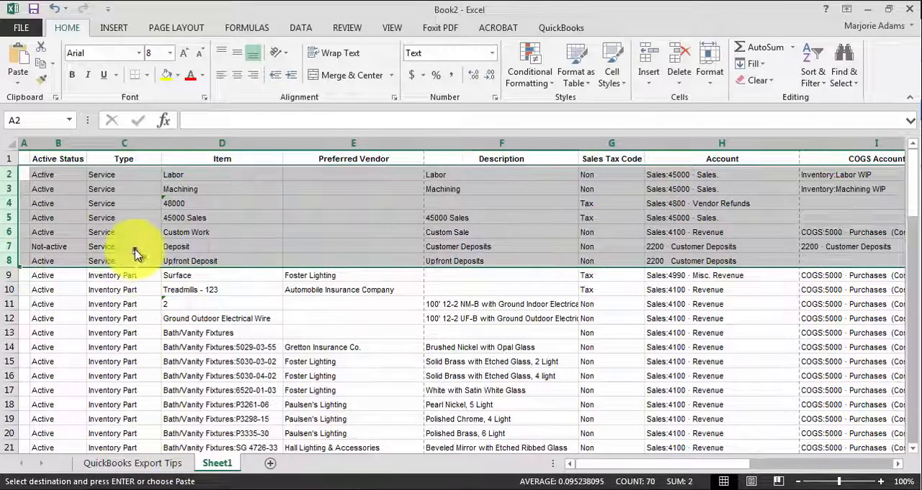
right_click(135, 252)
left_click(376, 390)
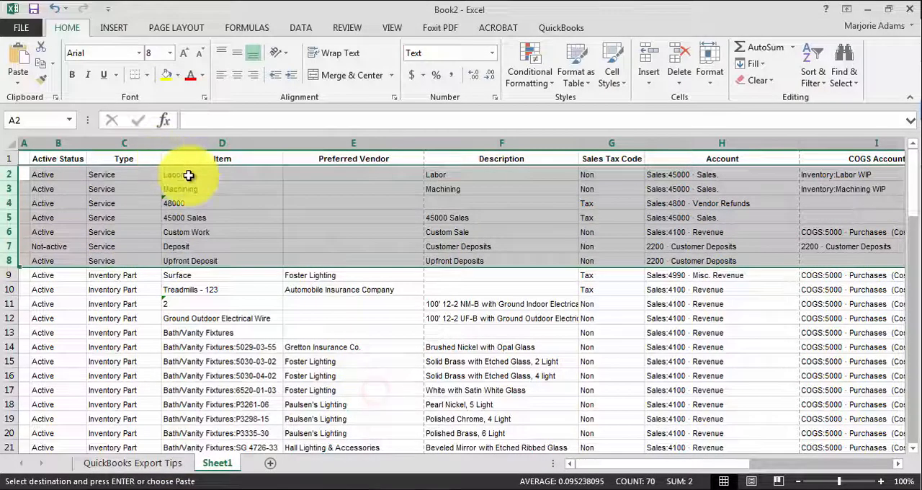
- Switch to QuickBooks, open the Paste from Excel list entries window for Inventory Parts, and return to the Excel workbook
left_click(285, 486)
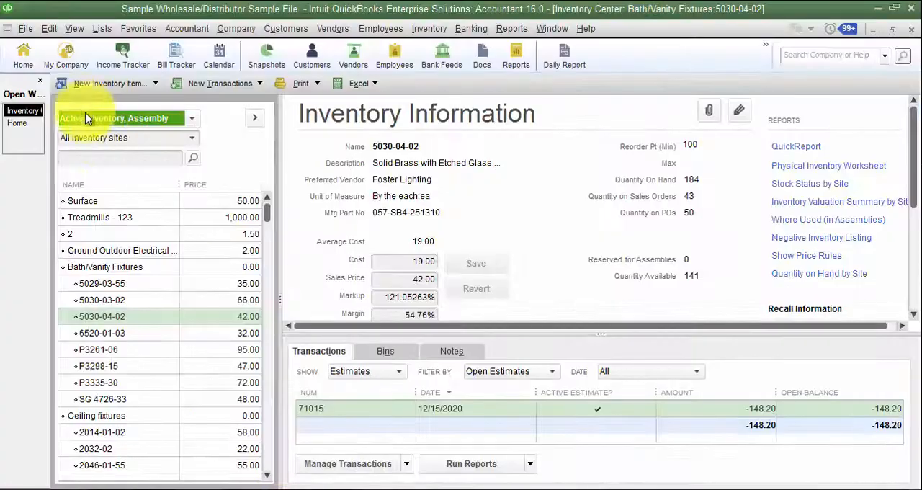
left_click(354, 87)
left_click(371, 145)
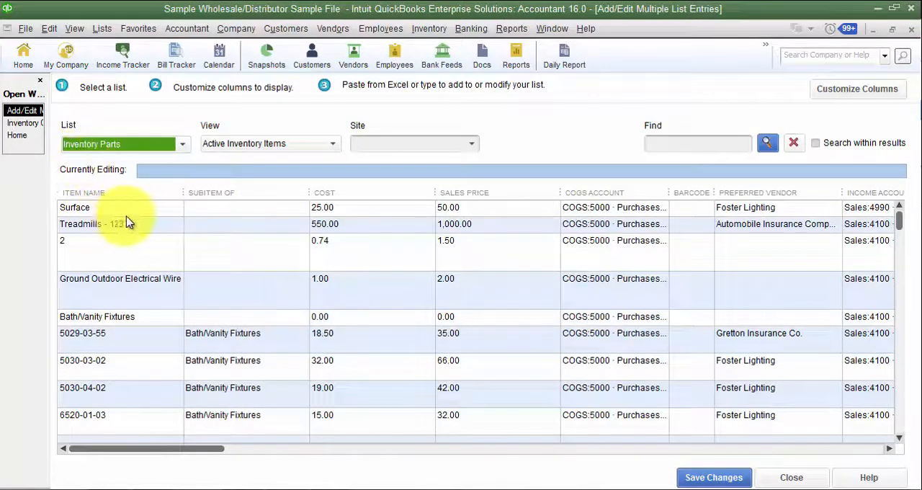
left_click(242, 486)
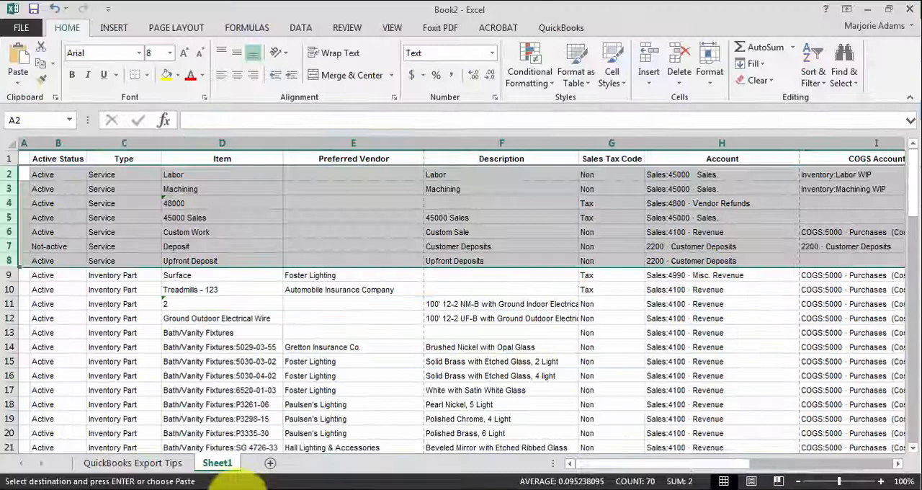
- Delete the Service item rows 2 to 8 from the exported sheet
left_click(198, 332)
left_click_drag(21, 175, 29, 254)
right_click(33, 252)
left_click(70, 366)
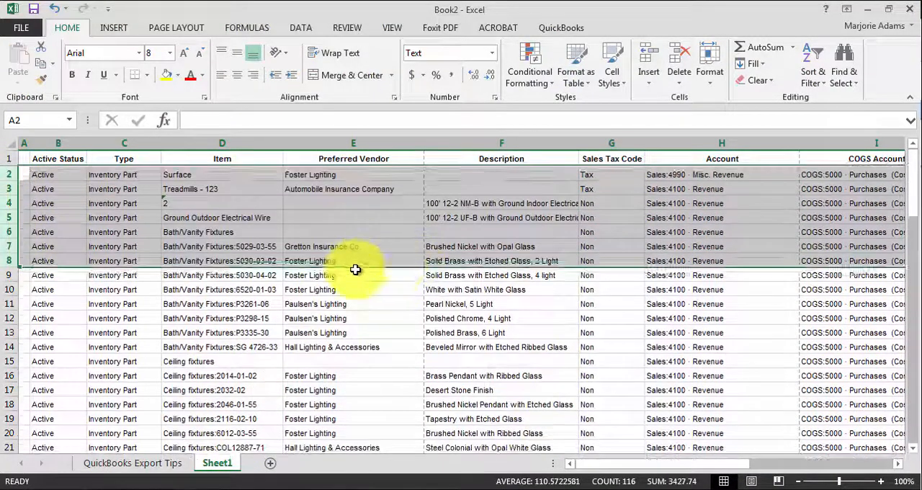
left_click(357, 271)
- Delete rows 58 to 79, from the inventory assemblies through the Out of State tax item, below the inventory parts
scroll(200, 289, "down", 14)
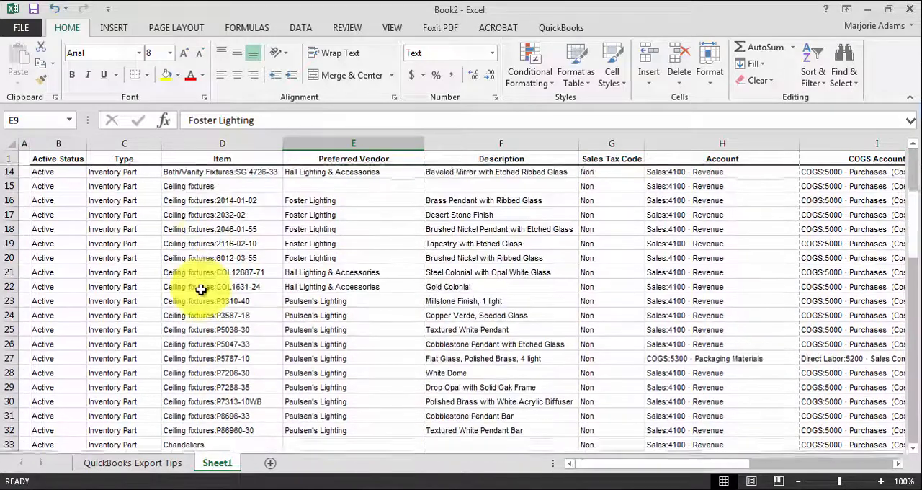
scroll(200, 290, "down", 6)
scroll(200, 289, "up", 2)
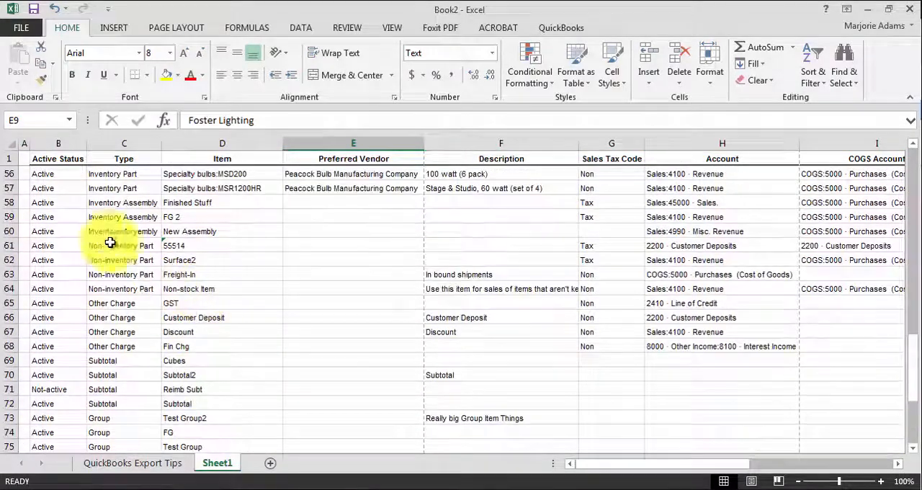
left_click_drag(5, 203, 66, 425)
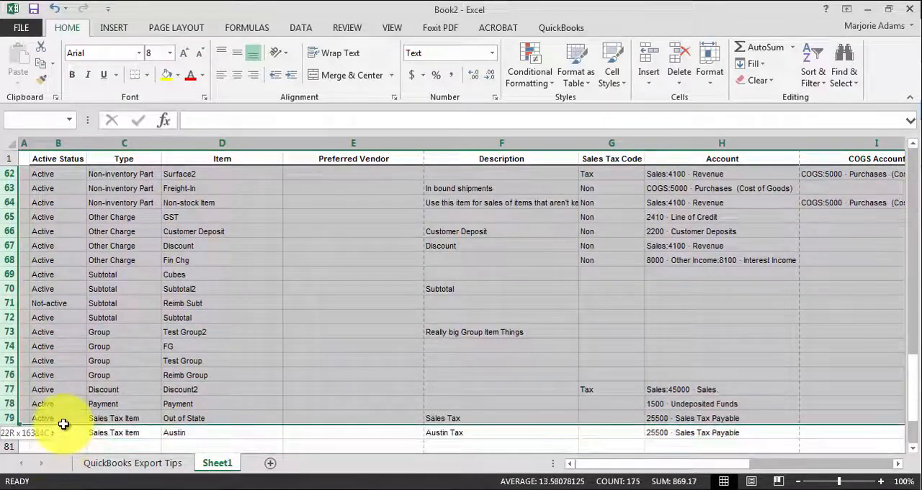
right_click(88, 360)
left_click(124, 262)
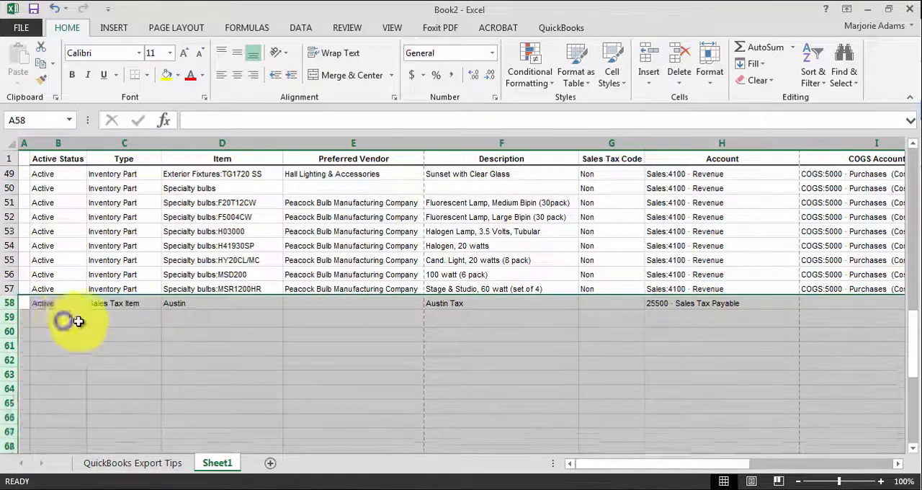
left_click(401, 362)
left_click_drag(909, 317, 911, 166)
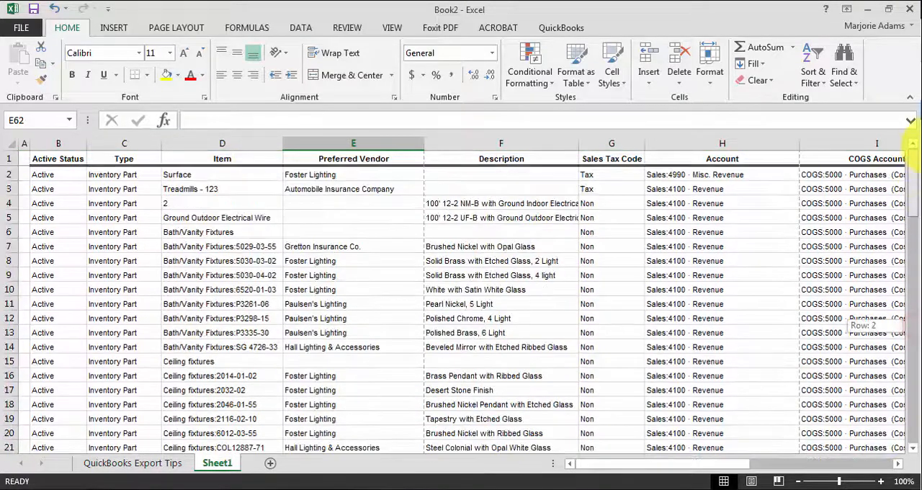
- Sort the whole sheet by Item from A to Z using values, and switch to the QuickBooks list entries window
left_click(358, 288)
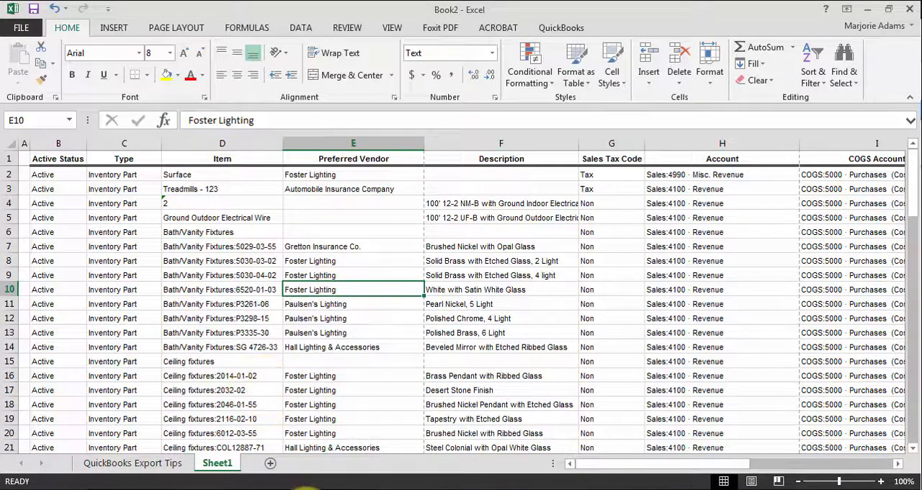
left_click(247, 320)
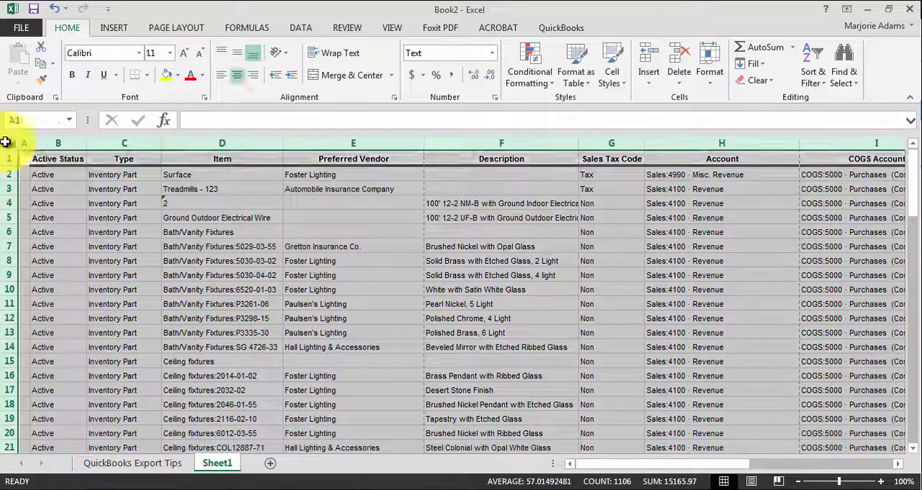
left_click(9, 142)
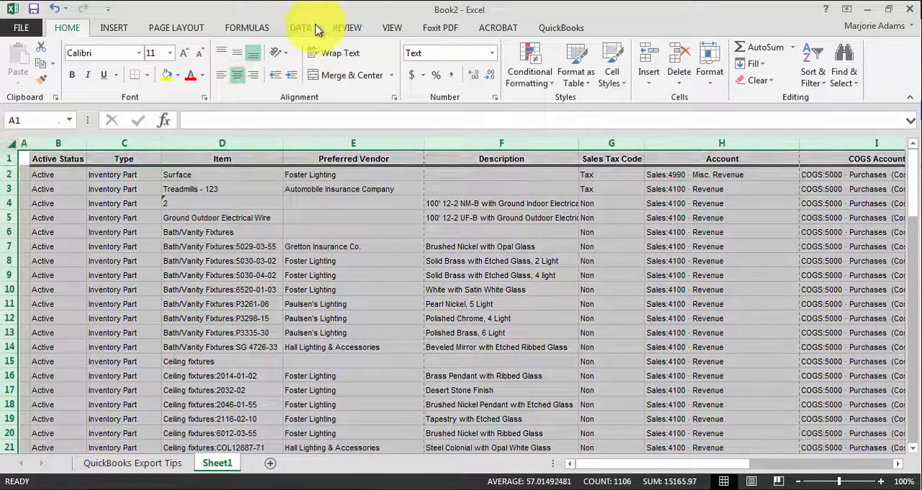
left_click(315, 28)
left_click(345, 57)
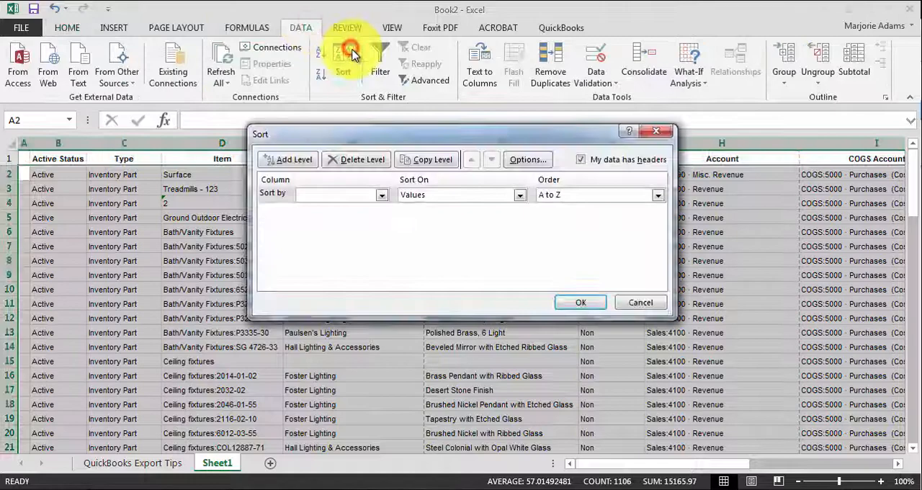
left_click(378, 195)
left_click(367, 235)
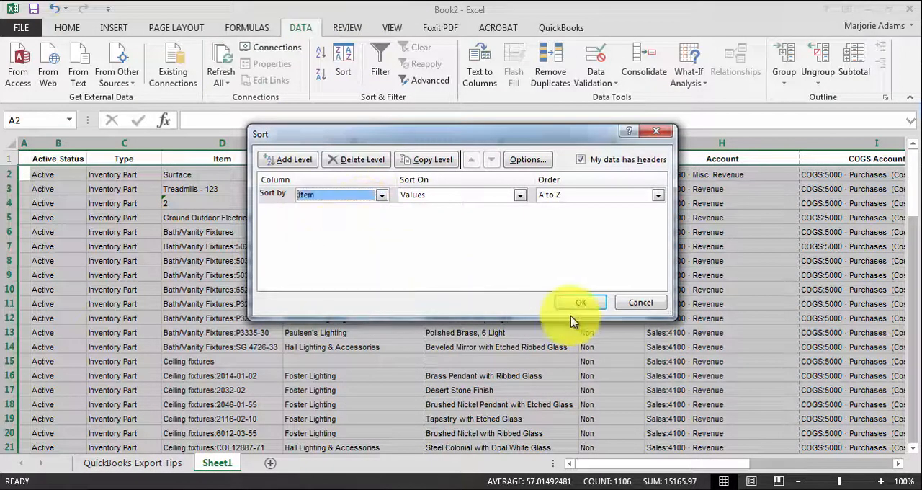
left_click(581, 302)
left_click(402, 257)
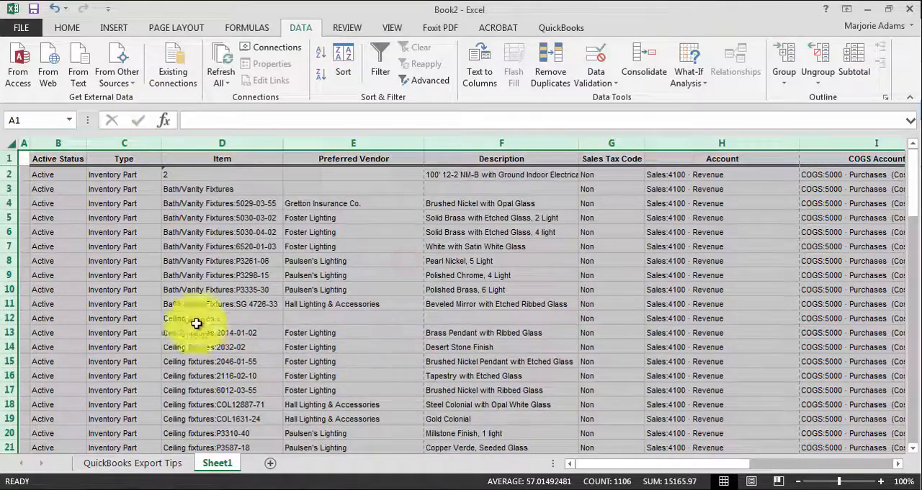
left_click(232, 363)
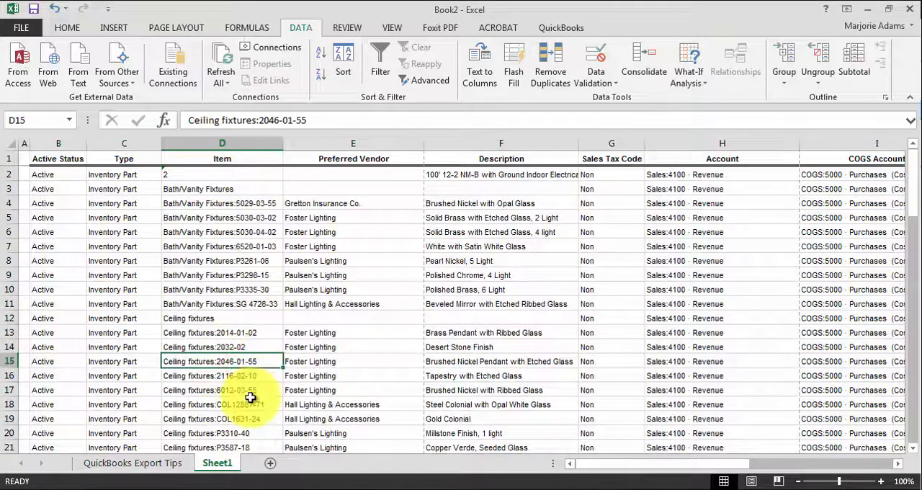
left_click(288, 481)
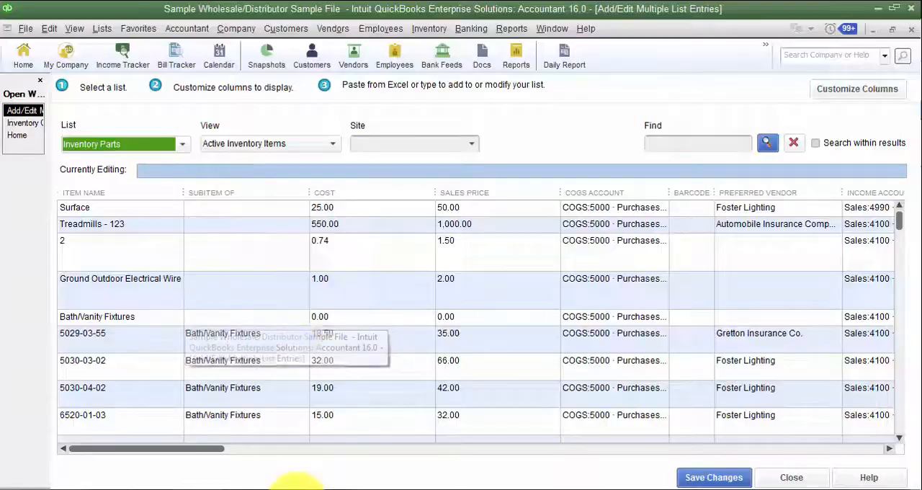
- Sort the inventory parts by item name in the list entries window, and close the window
left_click(137, 191)
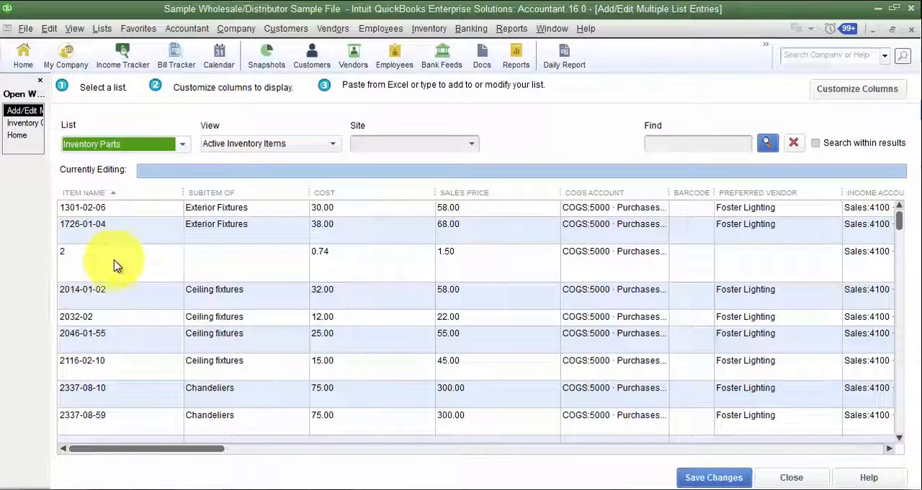
left_click(816, 480)
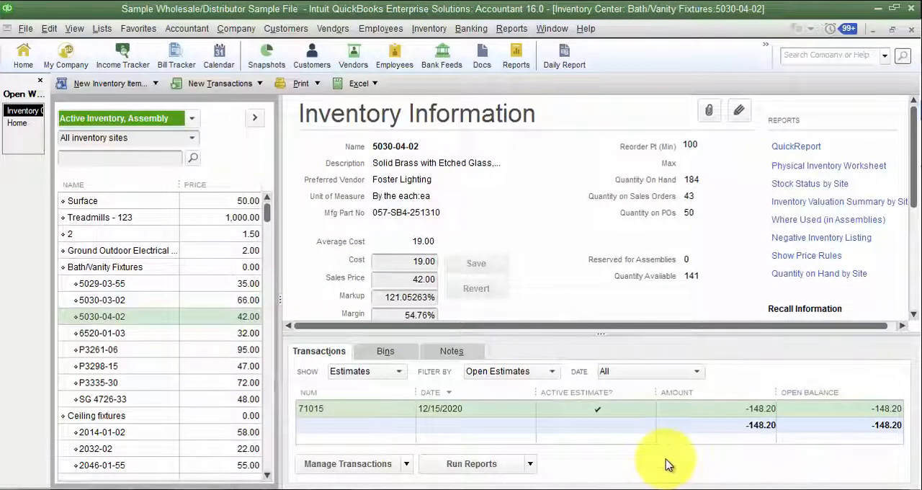
- Switch to the Excel workbook and undo the sort by Item
mouse_move(259, 489)
left_click(262, 445)
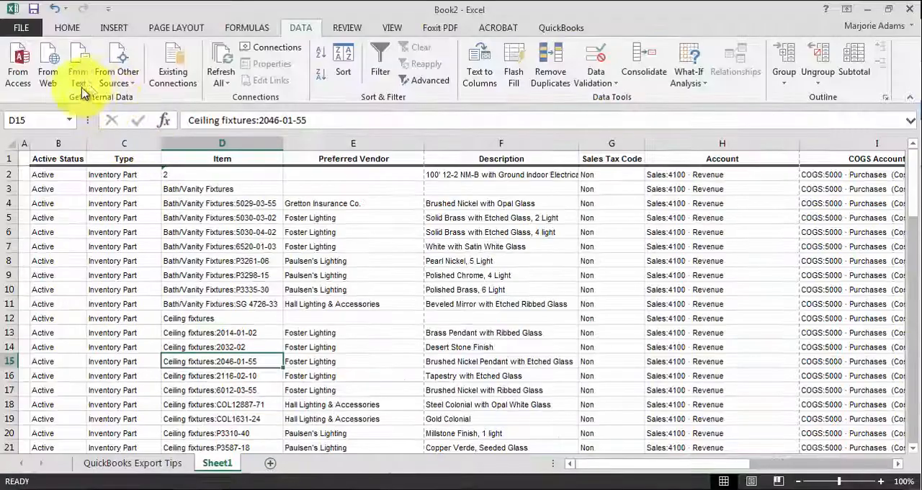
left_click(52, 9)
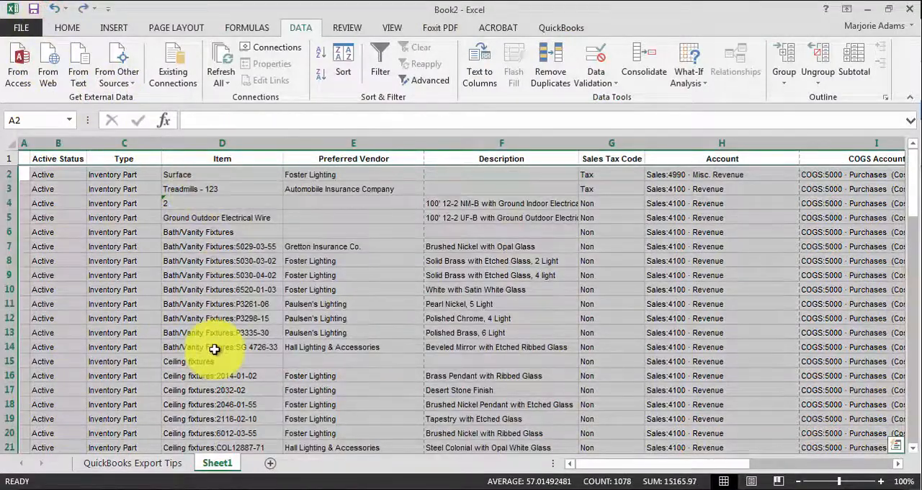
- Switch to QuickBooks and reopen the Paste from Excel list entries window
left_click(302, 487)
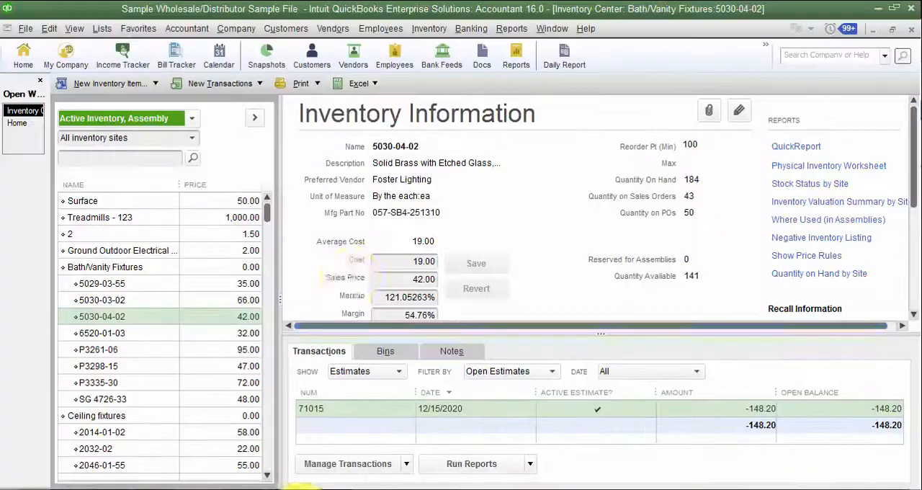
left_click(358, 82)
left_click(372, 145)
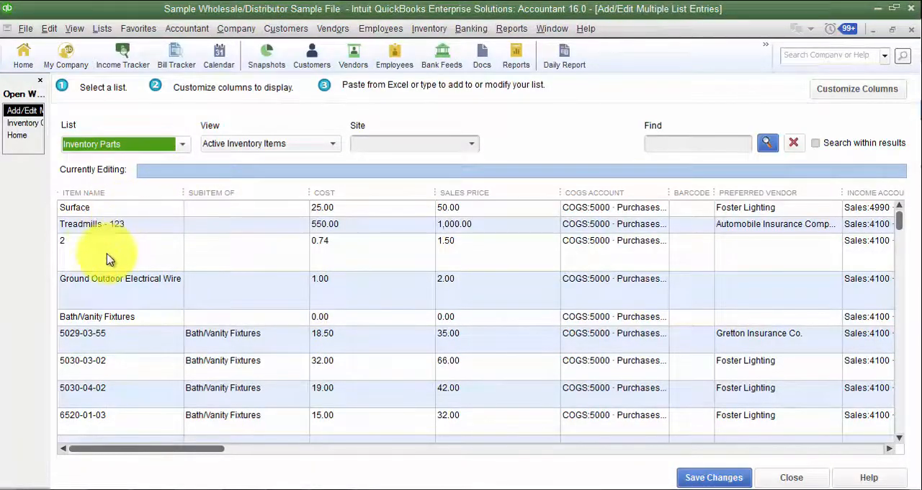
- Examine the order of the inventory parts and their subitems throughout the list entries
left_click(140, 361)
scroll(144, 360, "down", 3)
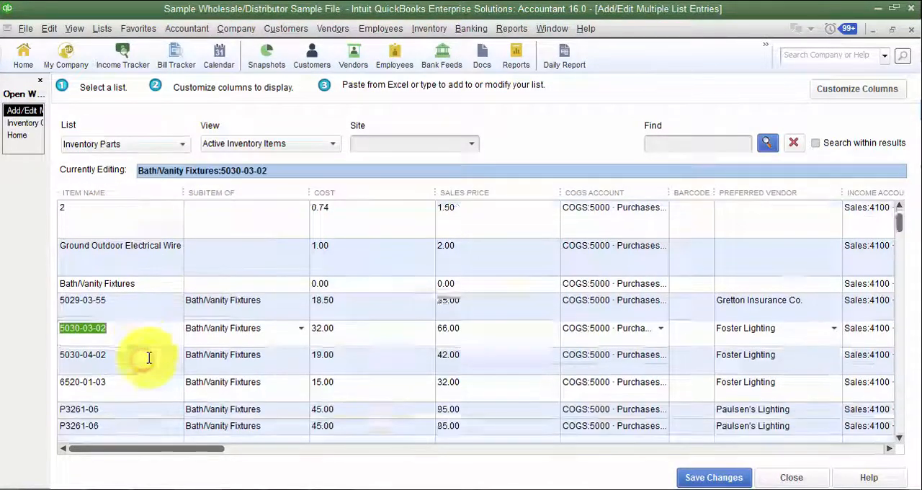
scroll(793, 395, "down", 5)
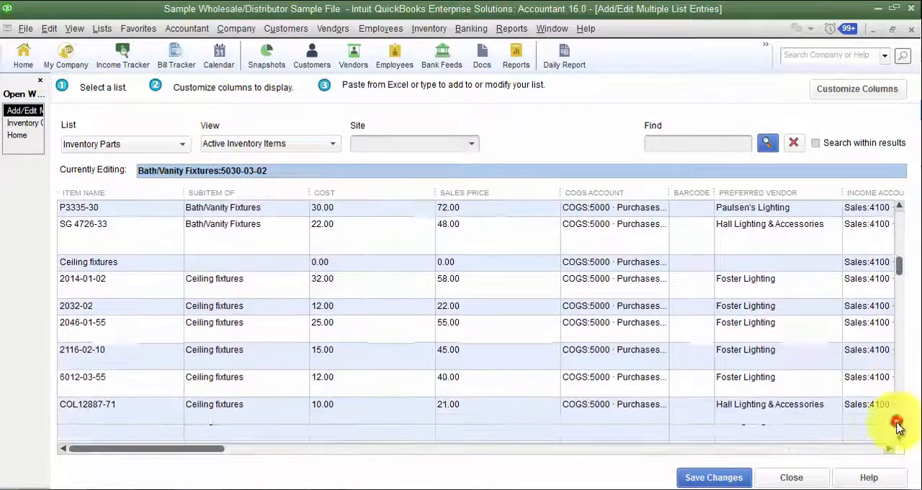
left_click(897, 428)
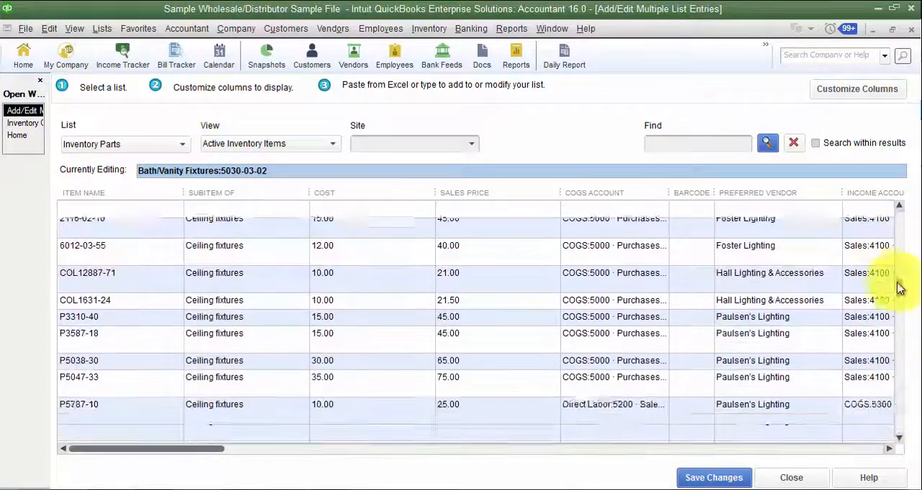
left_click_drag(899, 284, 895, 371)
left_click(898, 434)
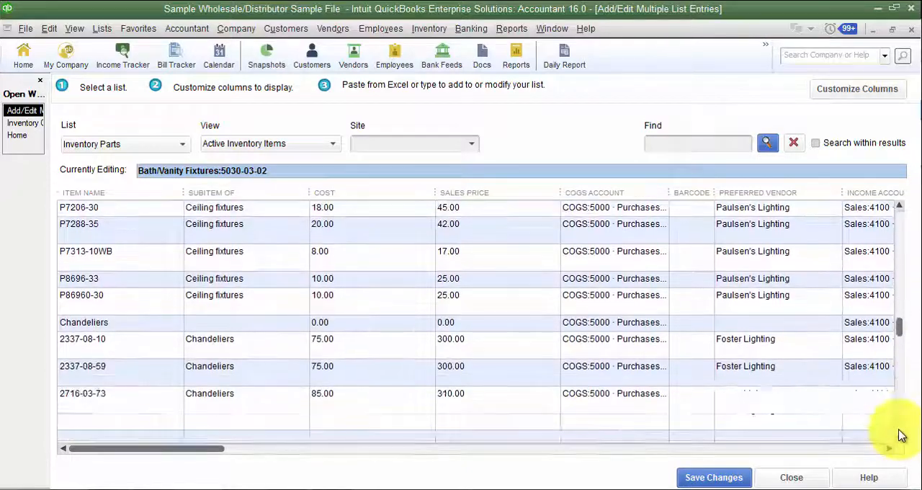
left_click(901, 435)
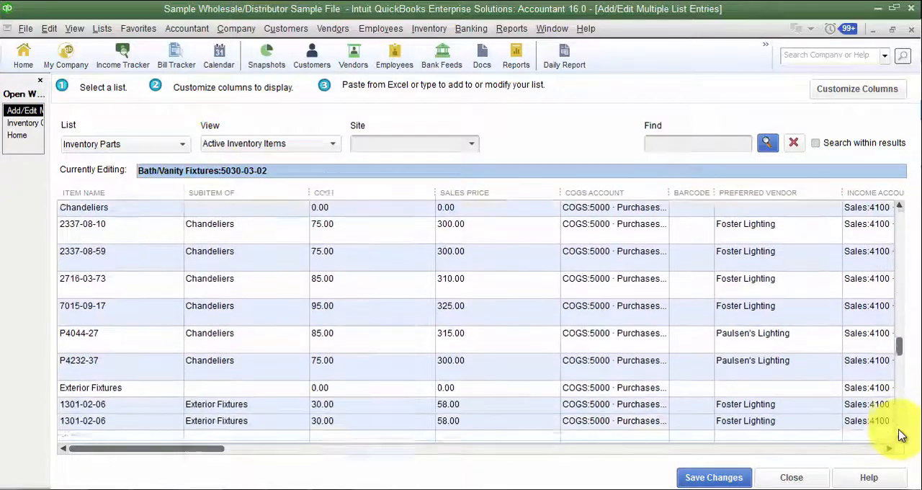
scroll(344, 350, "down", 2)
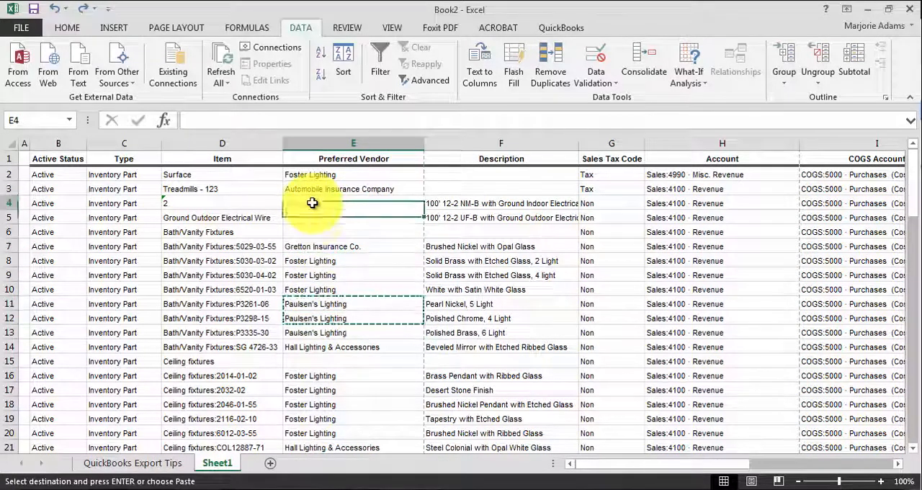
- Paste Paulsen's Lighting as Preferred Vendor in rows 4 to 7 of the Excel sheet, and fill Hall Lighting & Accessories into row 15
left_click(309, 228)
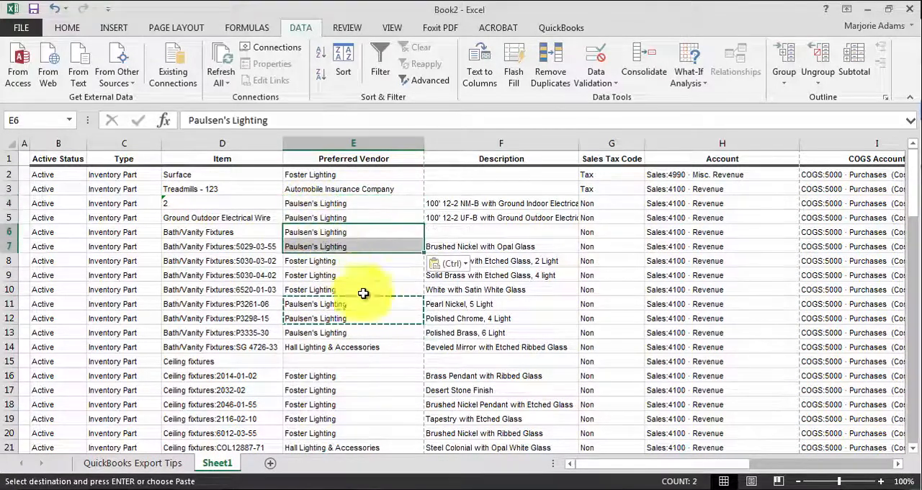
scroll(332, 327, "down", 1)
left_click(329, 314)
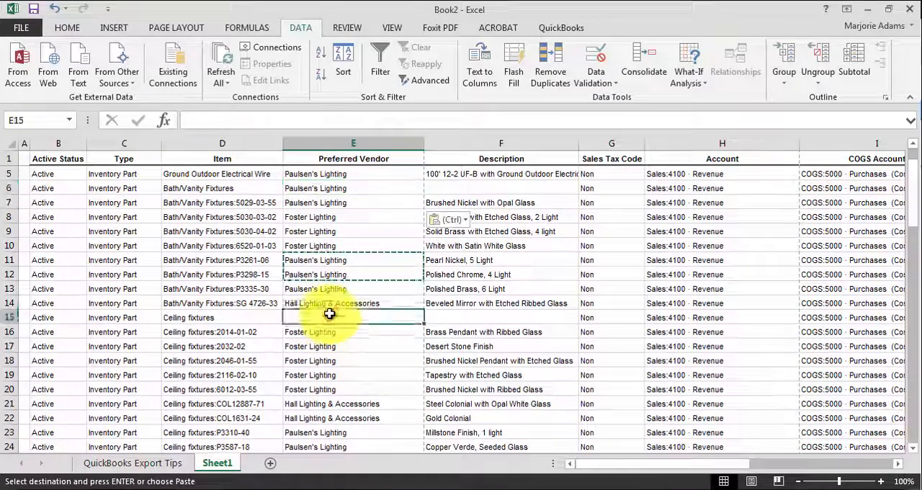
left_click_drag(426, 308, 416, 315)
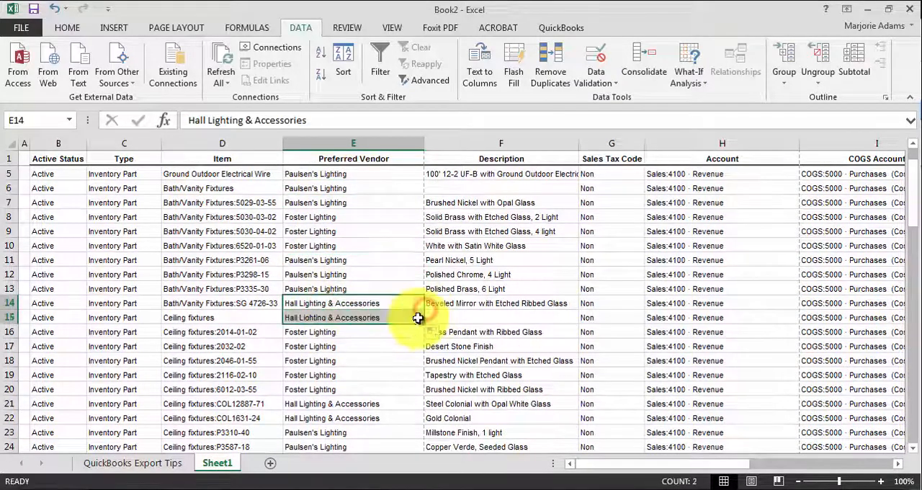
- Fill Paulsen's Lighting down as Preferred Vendor into the Chandeliers row 33 and the Exterior Fixtures row 40
scroll(418, 313, "down", 7)
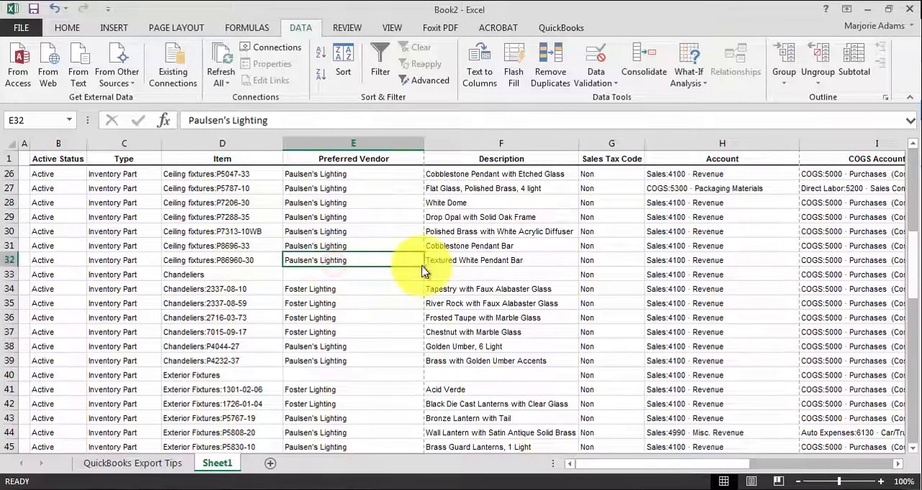
left_click_drag(423, 267, 417, 282)
left_click(360, 347)
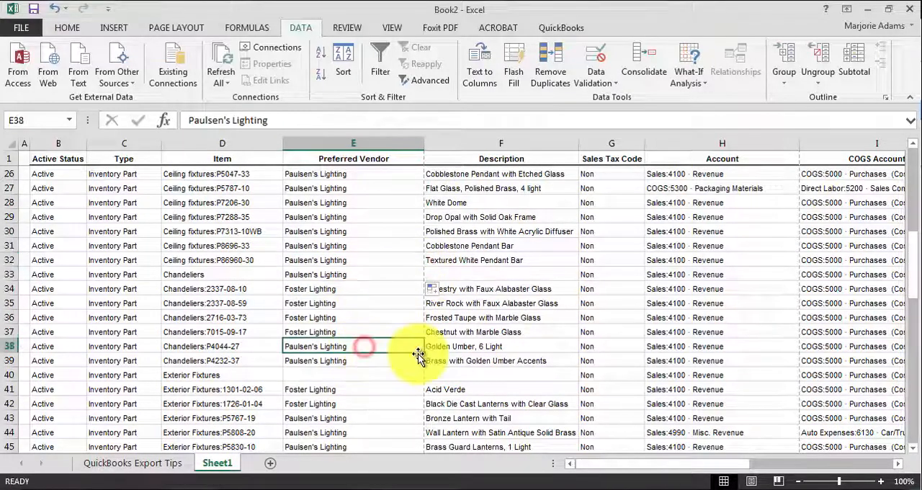
left_click_drag(427, 352, 418, 372)
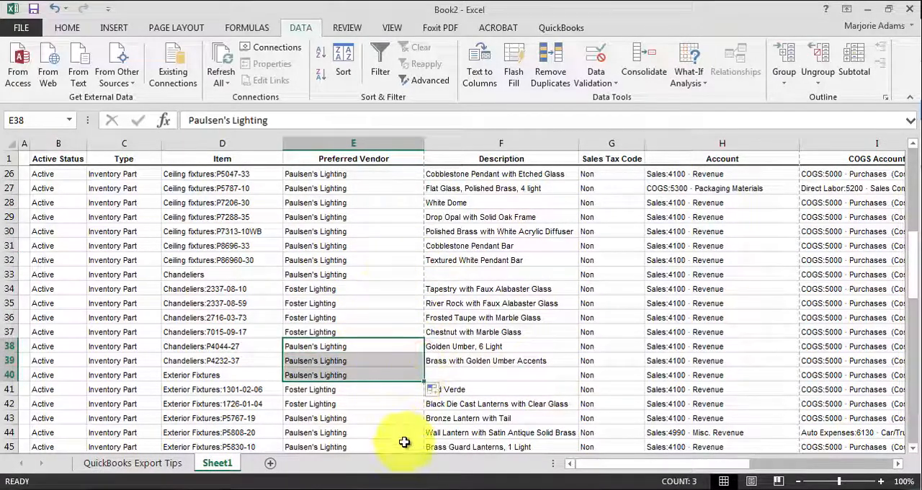
- Fill Hall Lighting & Accessories down as Preferred Vendor into the Specialty bulbs row 50
scroll(371, 302, "down", 4)
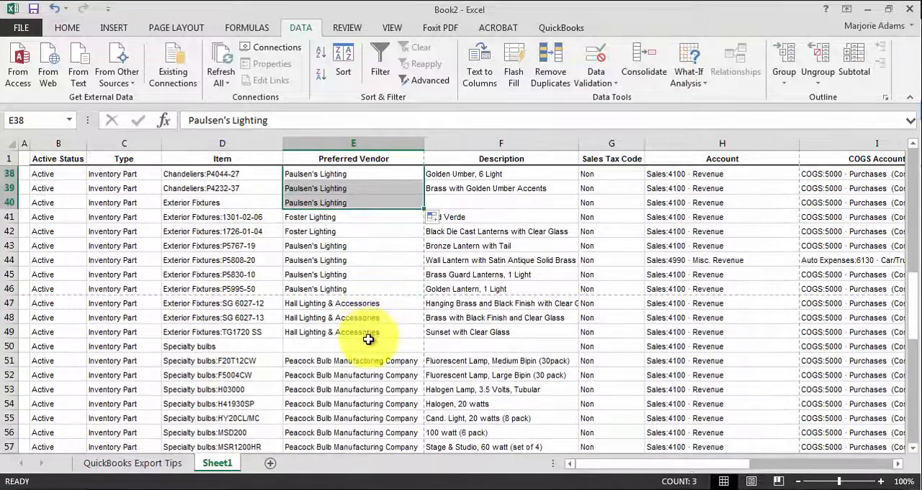
left_click(368, 335)
left_click_drag(425, 340, 424, 358)
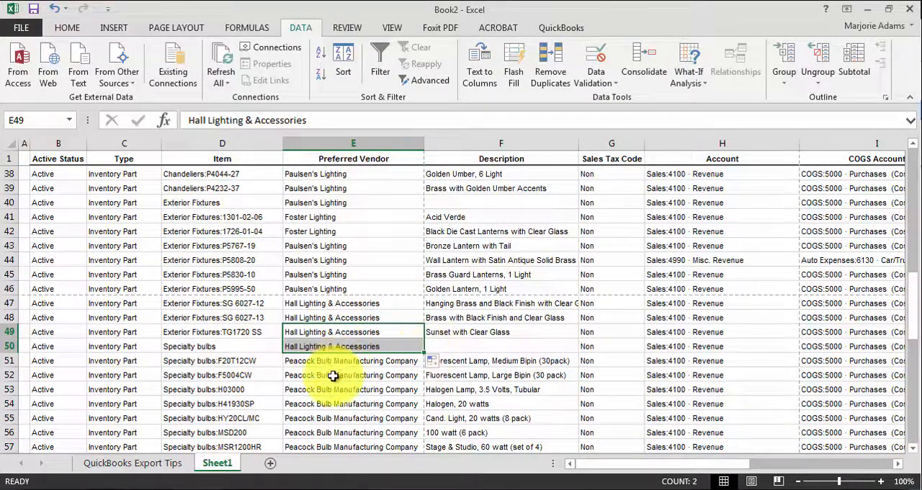
- Copy the whole Preferred Vendor column without its header, from row 2 to row 57
scroll(331, 301, "down", 4)
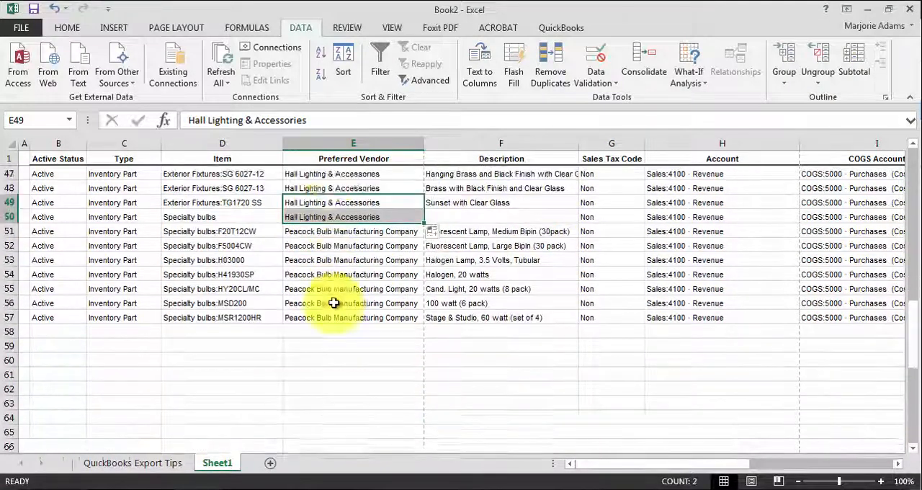
scroll(334, 304, "up", 16)
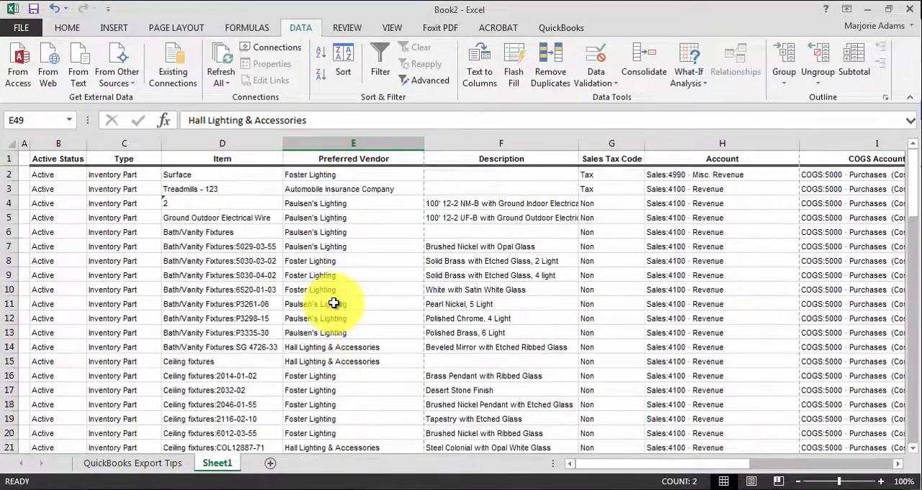
scroll(334, 304, "down", 16)
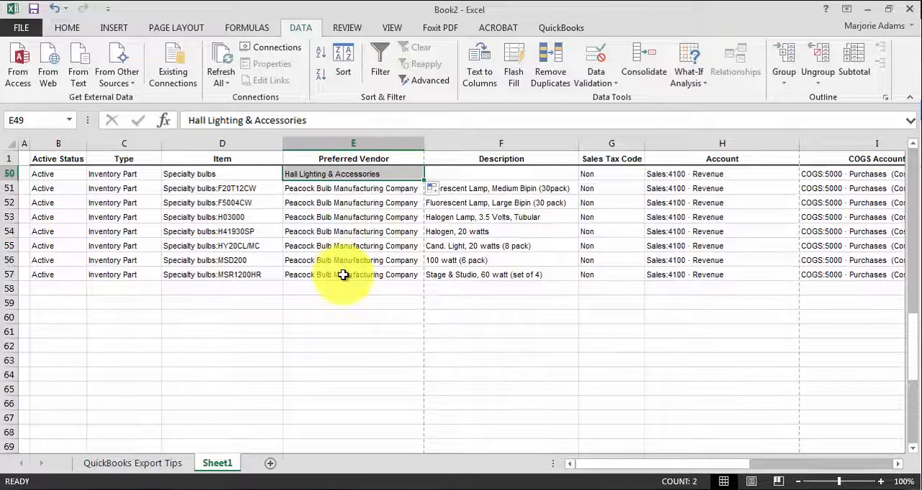
left_click_drag(348, 278, 341, 169)
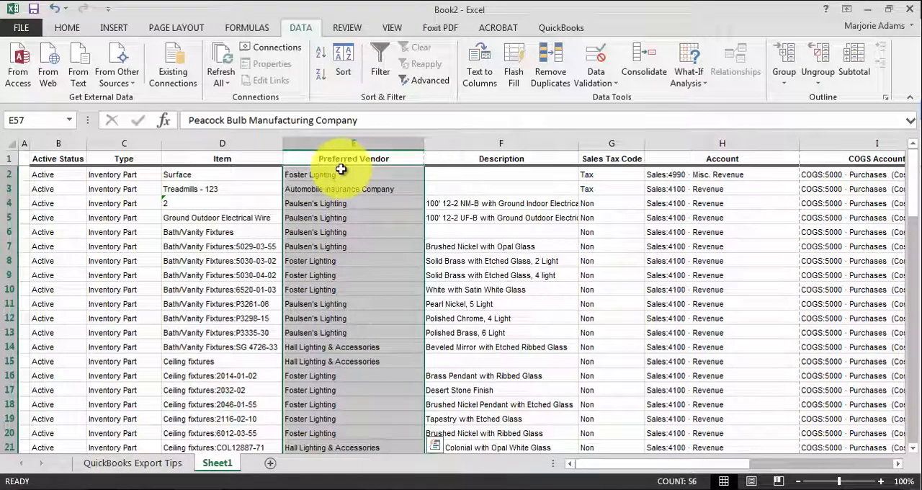
key("ctrl+c")
- Switch to QuickBooks and paste the copied vendors into the Preferred Vendor column, starting at the Surface item
key("alt+Tab")
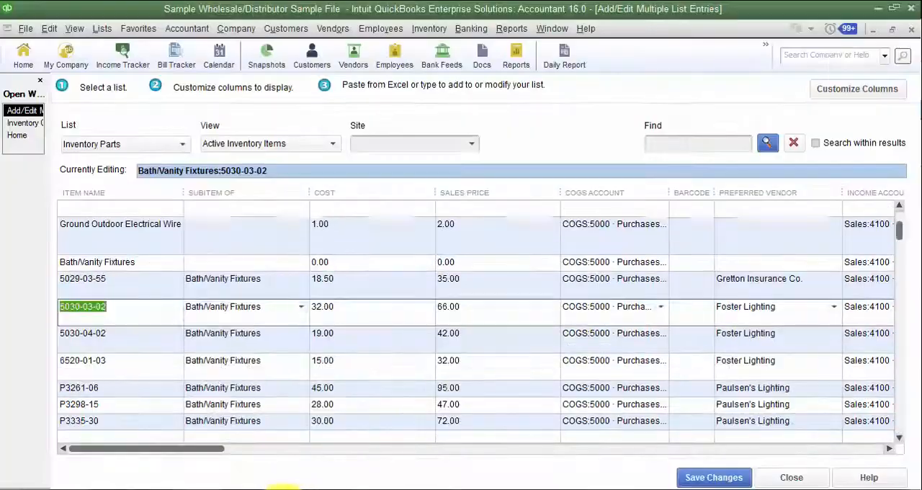
left_click_drag(899, 239, 899, 205)
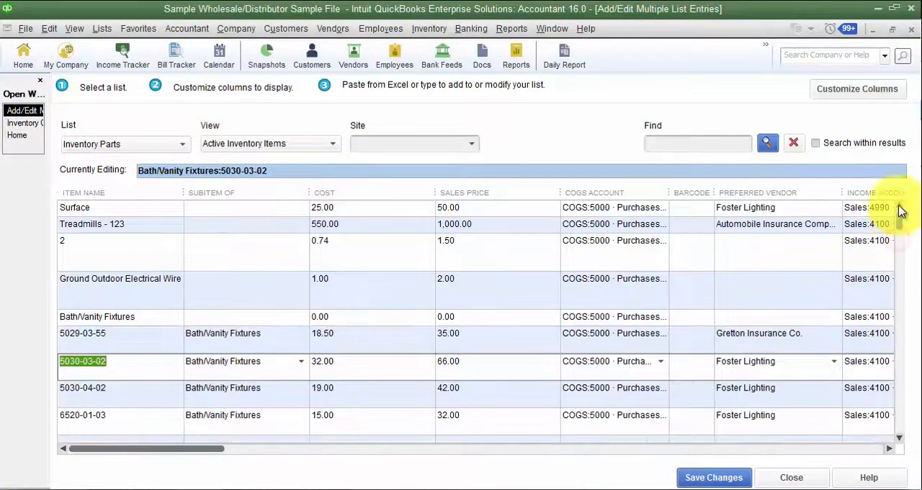
left_click(793, 208)
right_click(792, 208)
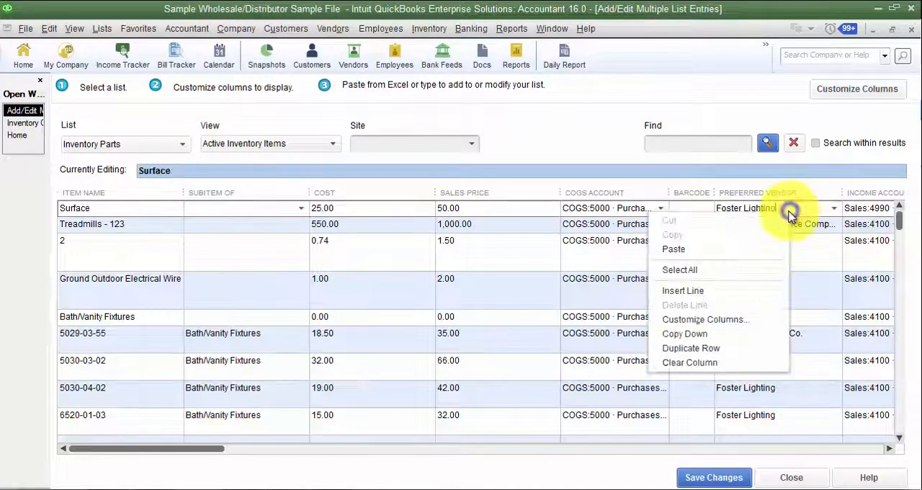
left_click(718, 247)
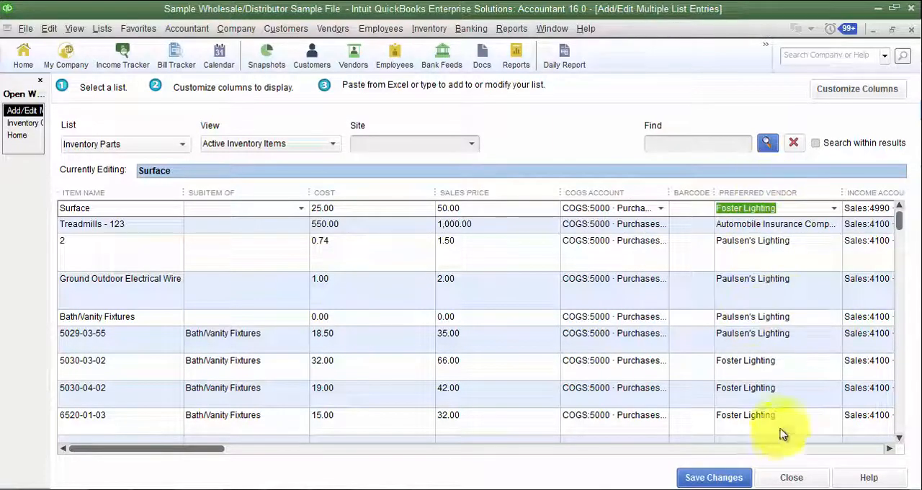
- Check the pasted Preferred Vendor entries down to the last specialty bulb, and compare the items with the Excel sheet
left_click(902, 421)
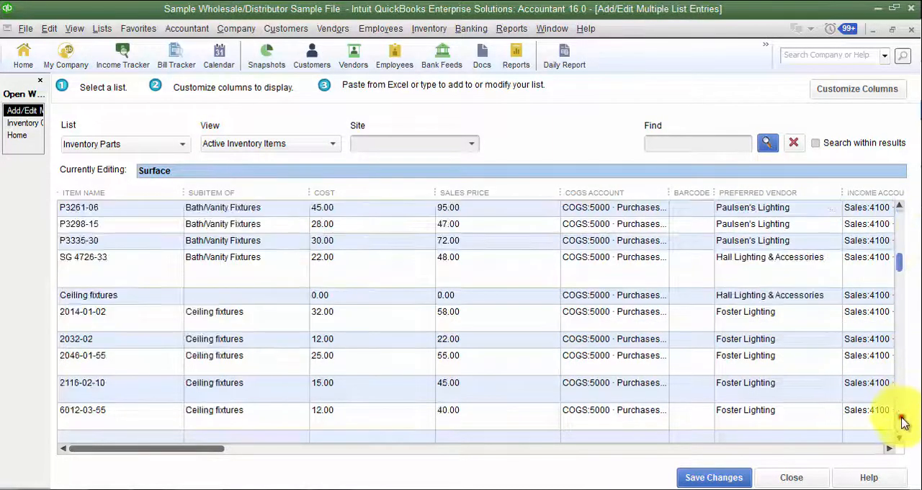
left_click(905, 423)
left_click(904, 423)
left_click(905, 423)
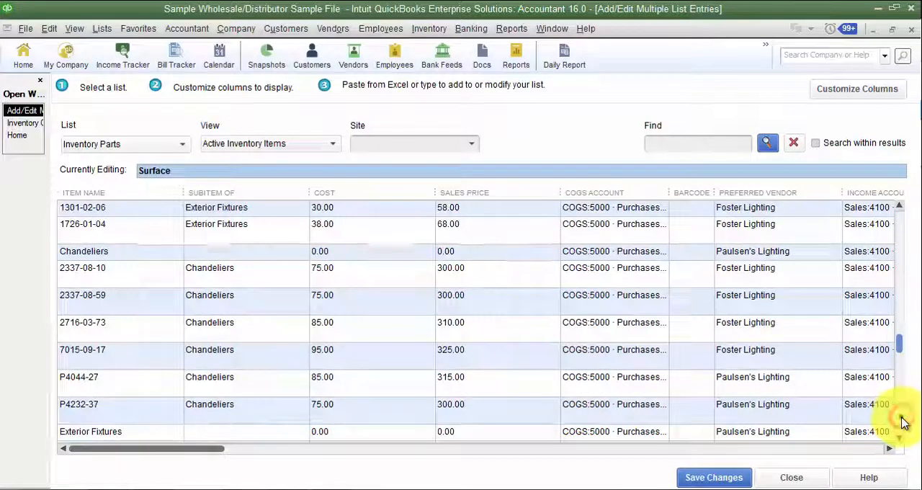
left_click(905, 423)
left_click(905, 423)
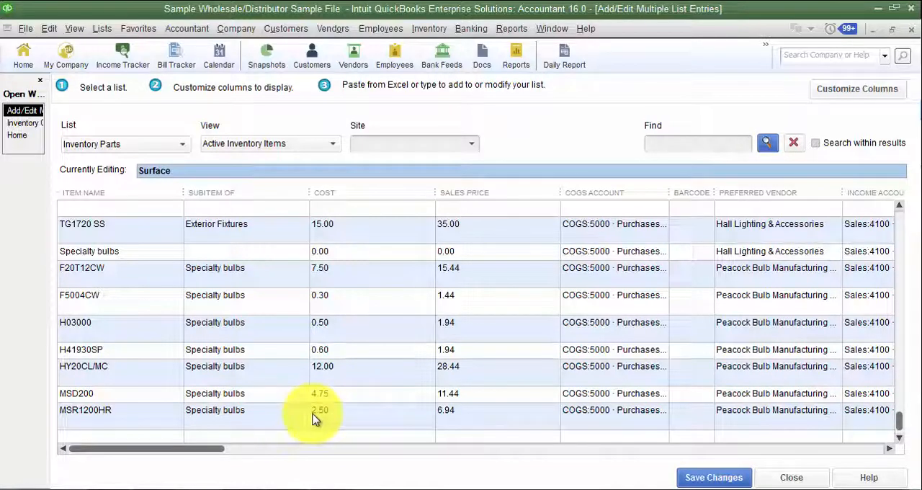
left_click(261, 489)
scroll(382, 356, "down", 16)
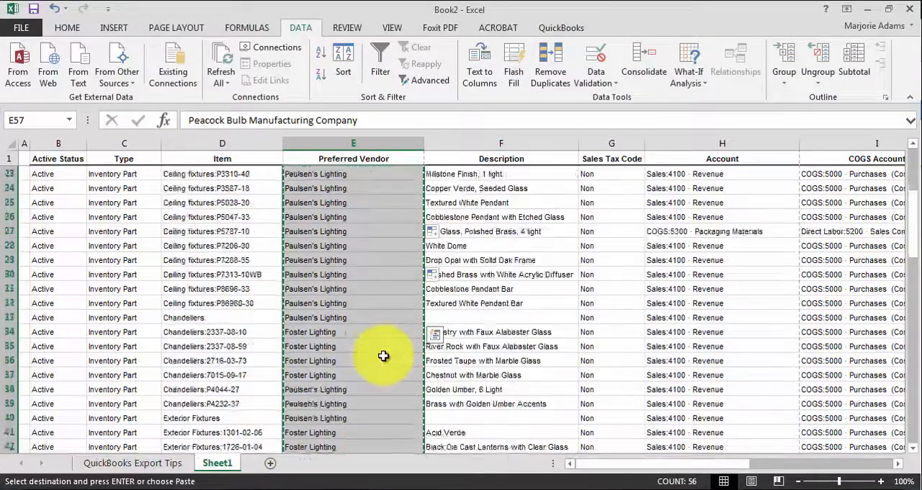
left_click(244, 275)
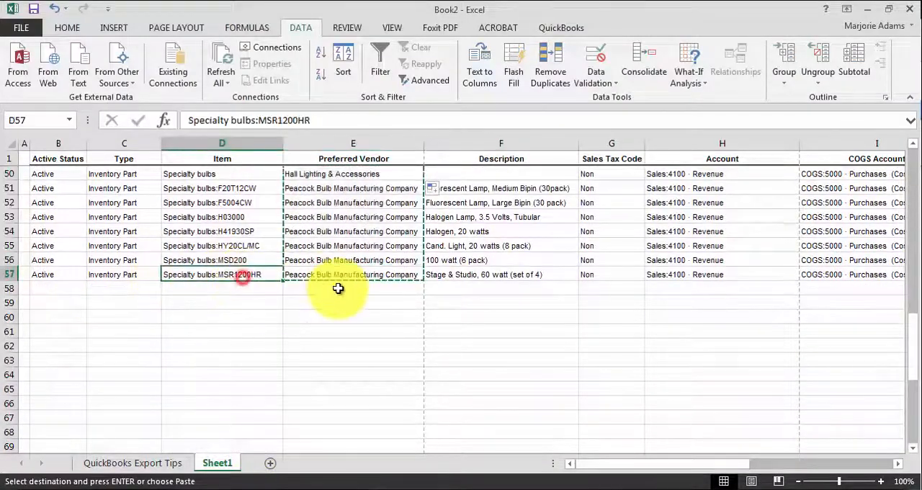
scroll(366, 298, "up", 6)
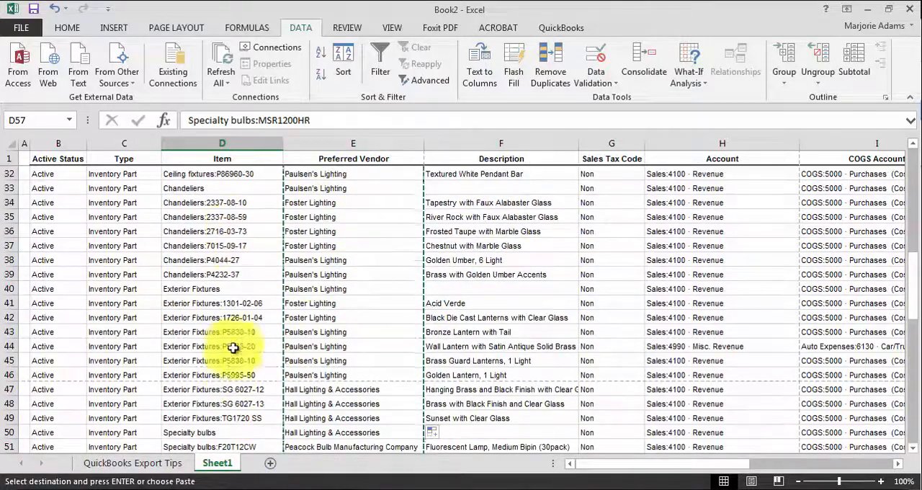
left_click(285, 489)
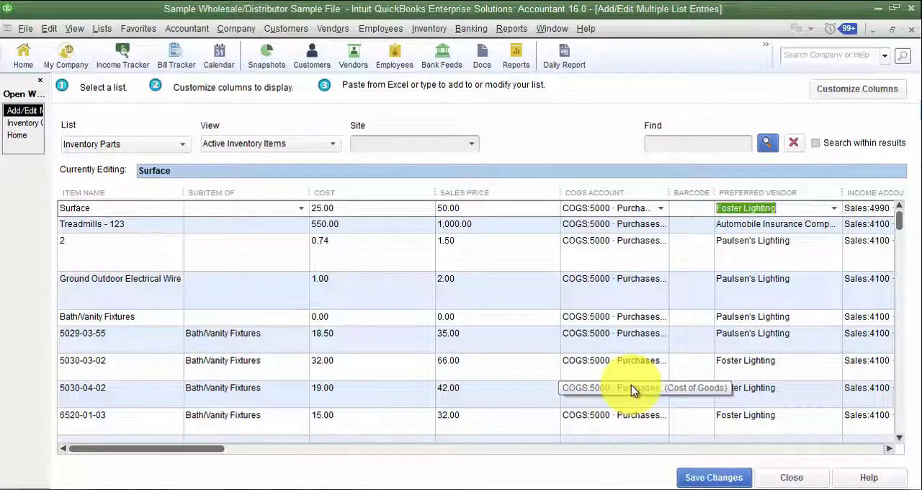
- Close the list entries window without saving the changed inventory parts
left_click(783, 479)
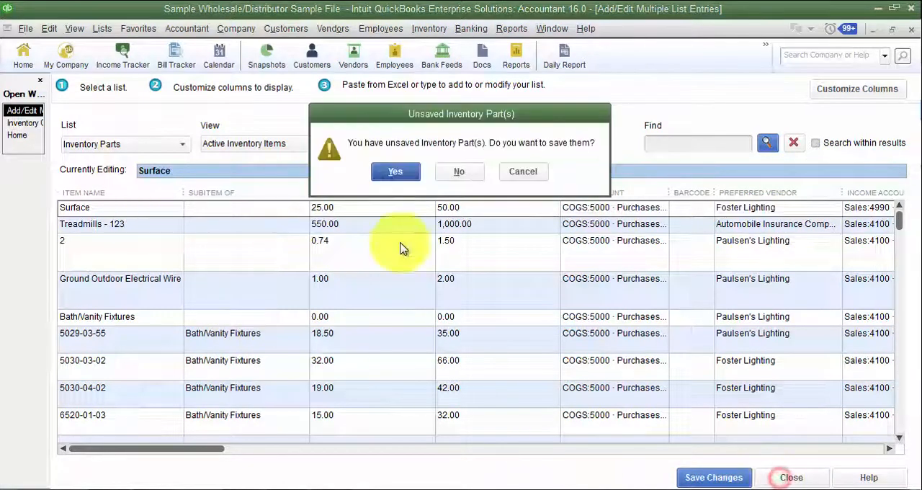
left_click(459, 180)
- Reopen the Paste from Excel list entries window and switch the list to Inventory Assemblies
left_click(360, 83)
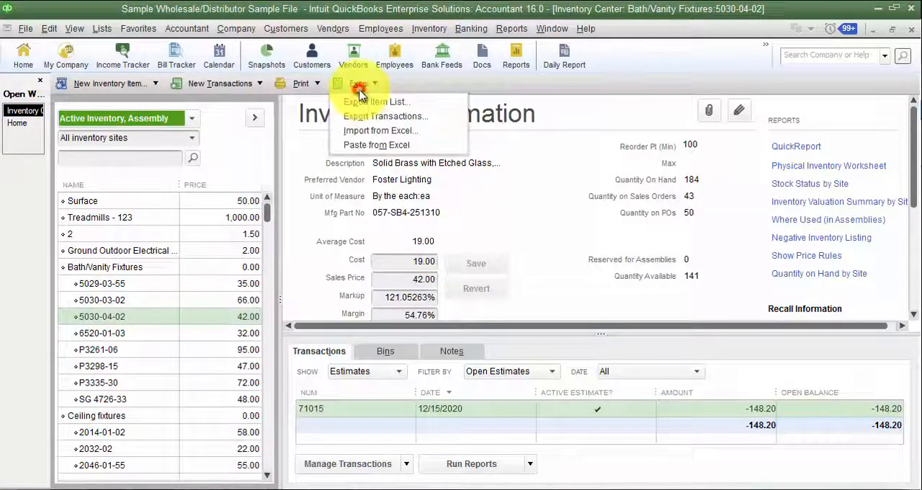
left_click(371, 148)
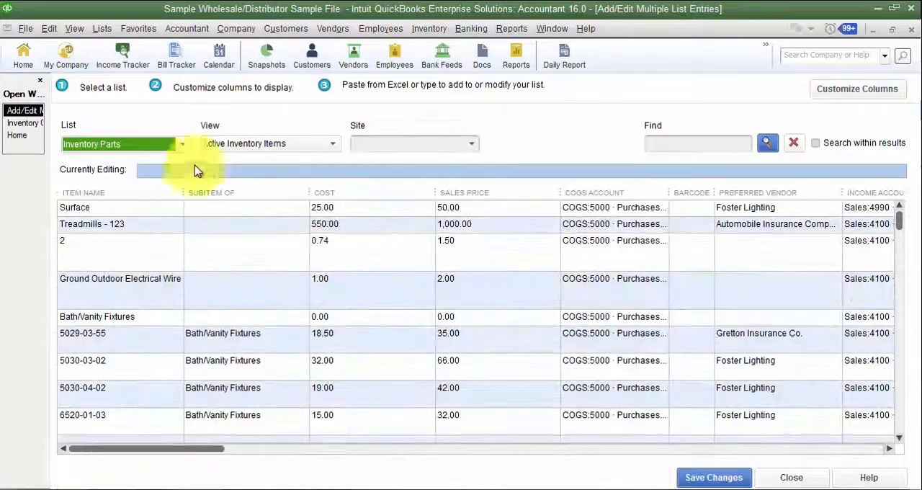
left_click(151, 147)
left_click(121, 263)
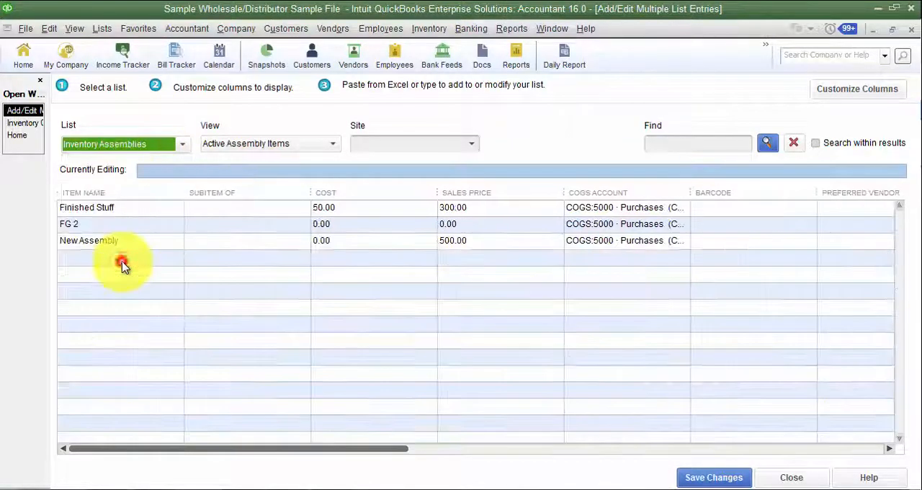
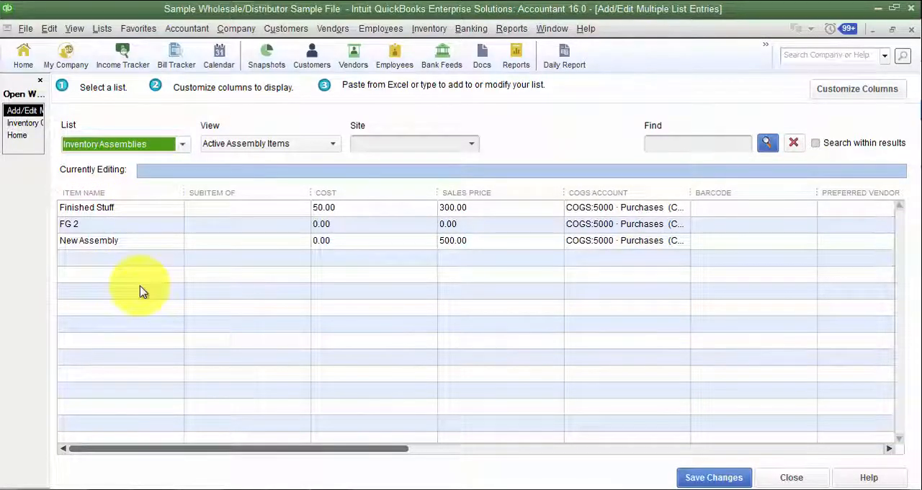
- Open the column customization for the Inventory Assemblies list and add Lead Time to the chosen columns
left_click(153, 243)
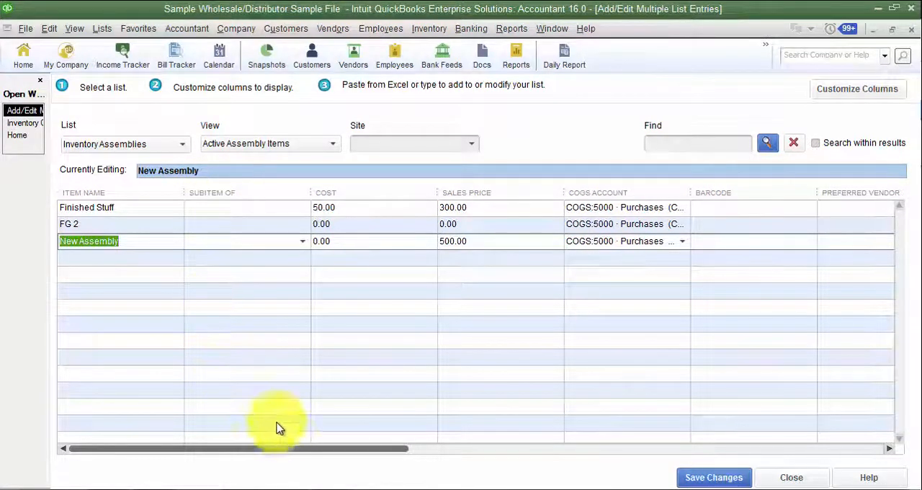
left_click_drag(293, 452, 795, 470)
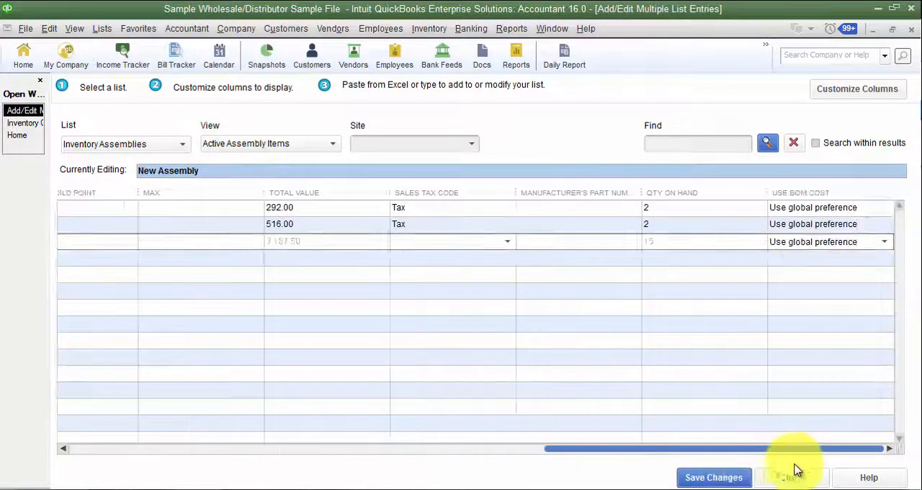
left_click(848, 92)
left_click(358, 271)
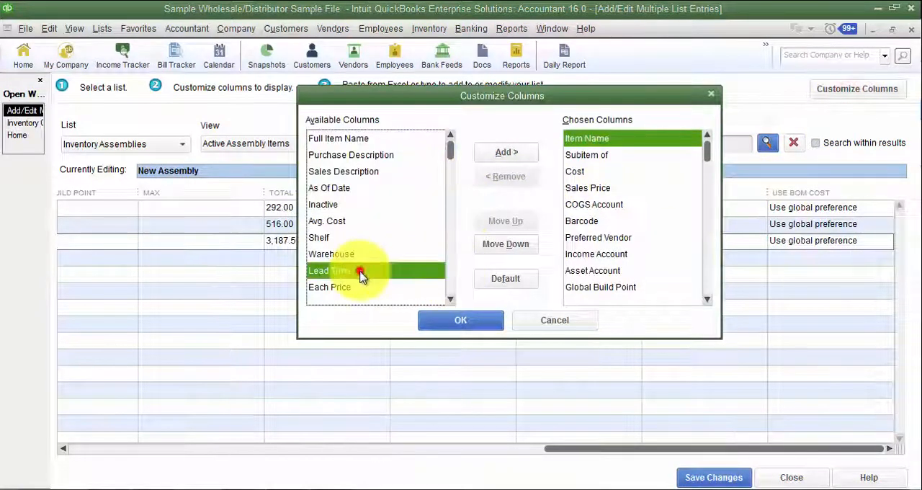
left_click(507, 153)
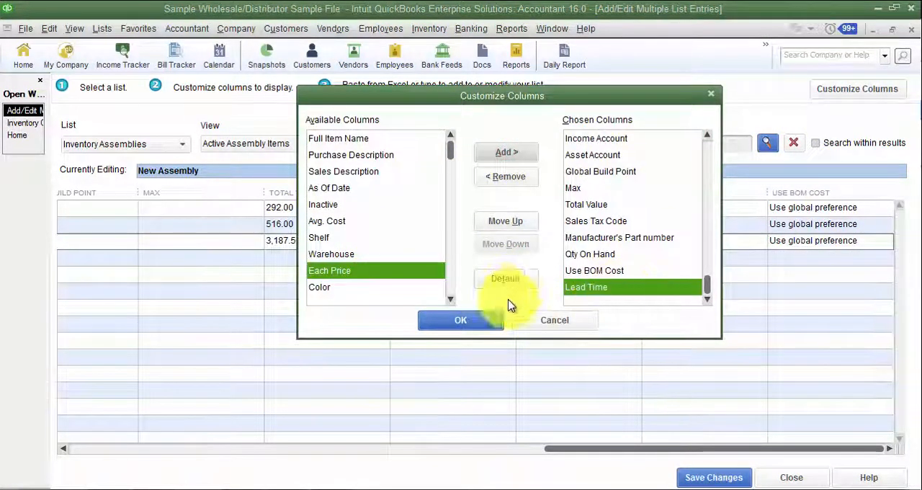
- Move the Lead Time column up to directly after Item Name and apply the column layout
left_click(511, 223)
left_click(511, 223)
left_click(511, 223)
left_click(510, 223)
left_click(511, 223)
left_click(511, 223)
left_click(510, 223)
left_click(510, 223)
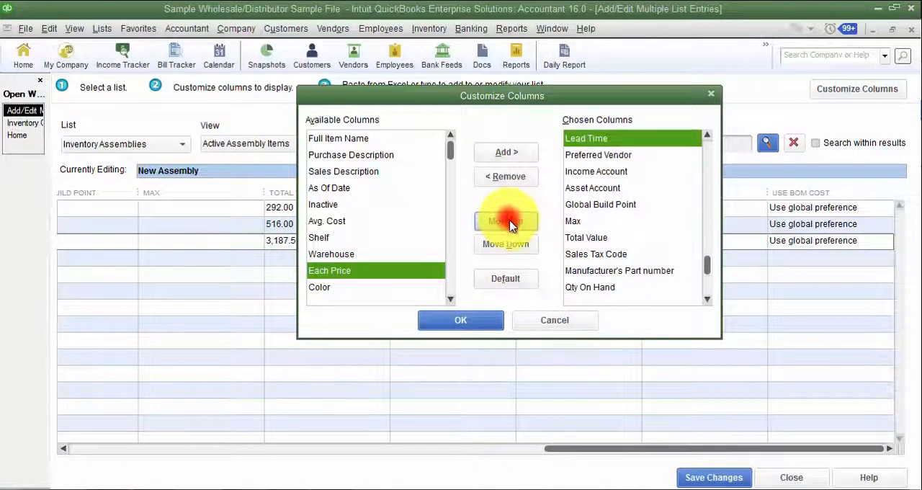
left_click(708, 136)
left_click(708, 136)
left_click(708, 136)
left_click(707, 136)
left_click(708, 136)
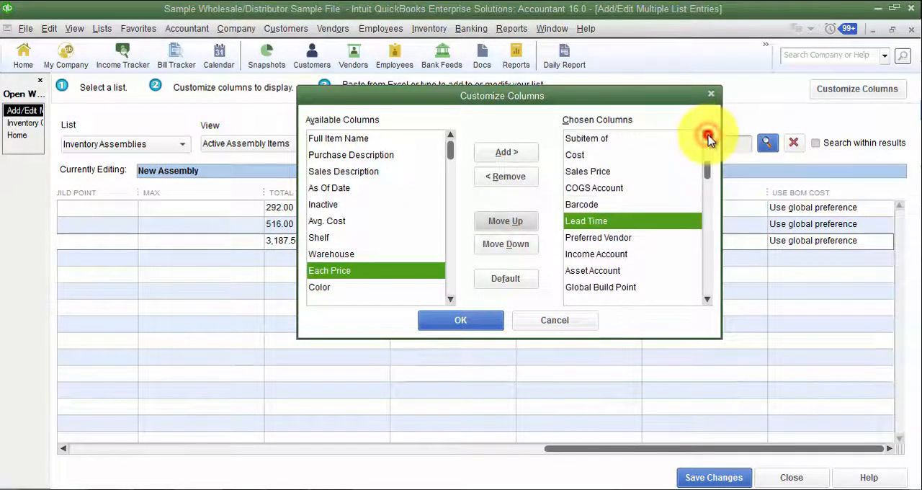
left_click(707, 136)
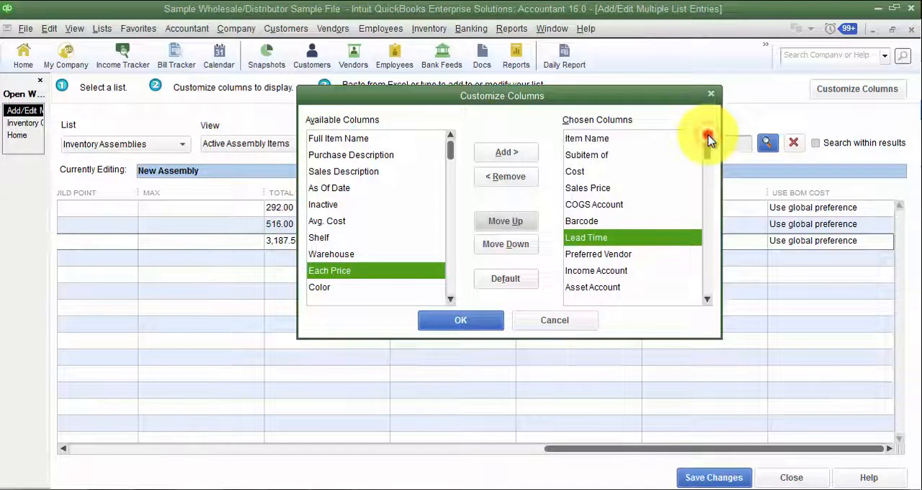
left_click(509, 224)
left_click(509, 225)
left_click(509, 225)
left_click(509, 225)
left_click(509, 225)
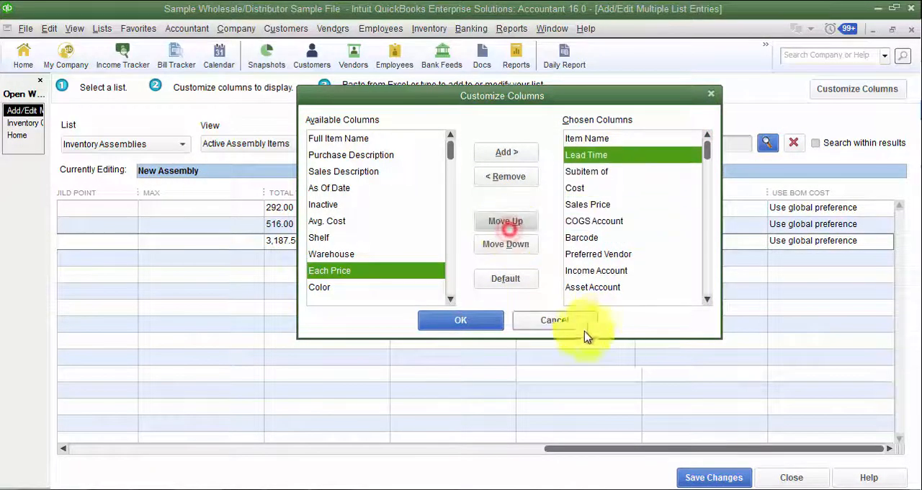
left_click(461, 320)
- View the Lead Time choices available for the Finished Stuff assembly without selecting one
left_click_drag(595, 449, 95, 430)
left_click(220, 208)
left_click(288, 208)
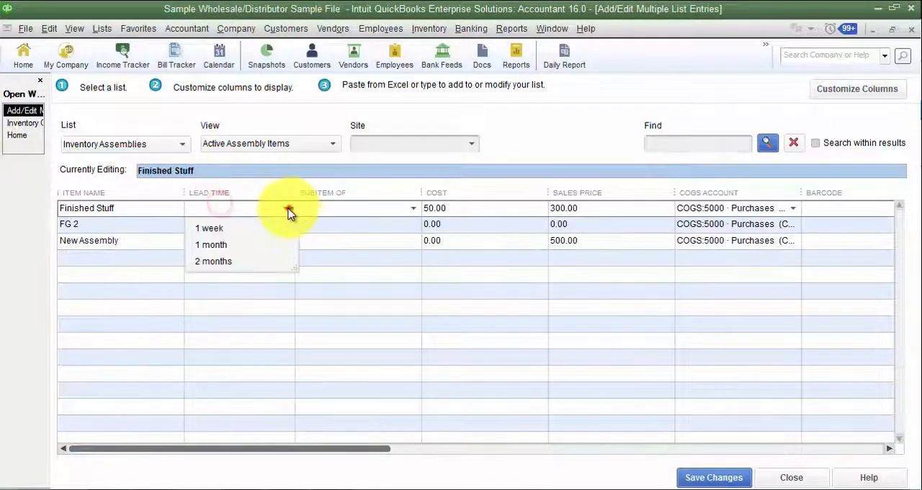
left_click(530, 142)
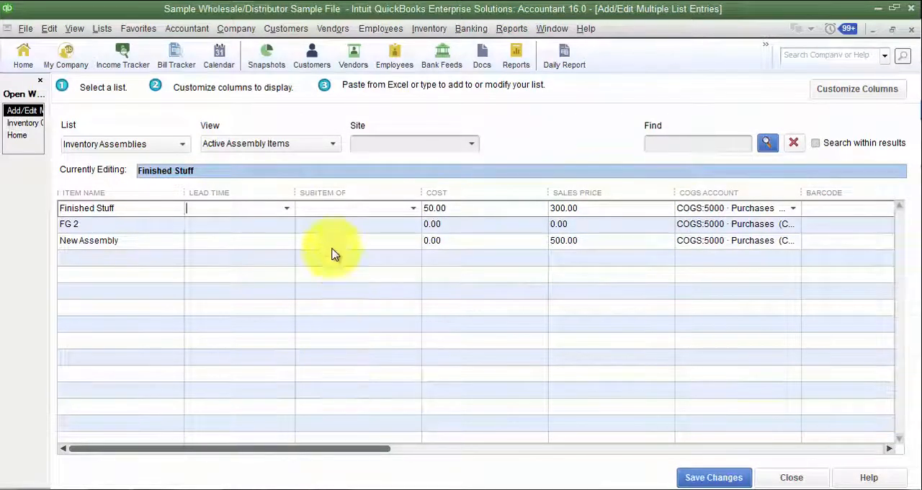
- Set the costs of Finished Stuff, FG 2 and New Assembly to 100.00, 50.00 and 45.00, and FG 2's sales price to 100.00
left_click(116, 213)
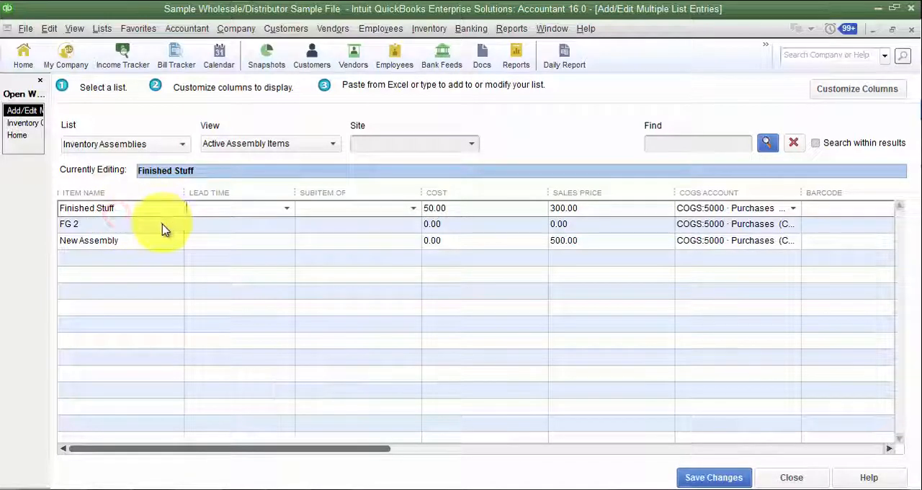
key("Tab")
key("Tab")
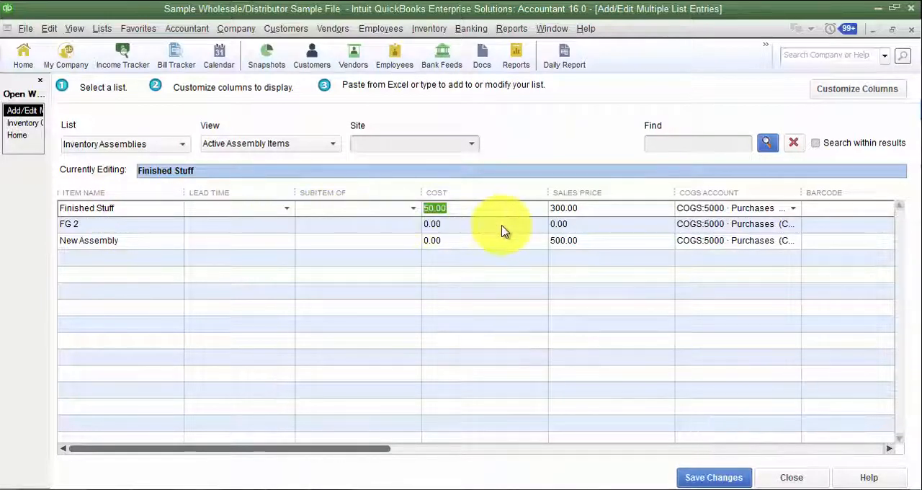
left_click(458, 228)
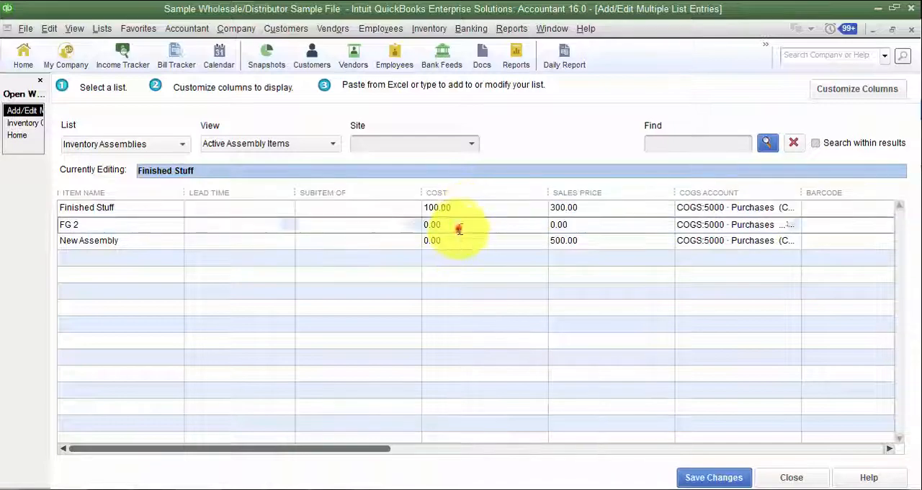
double_click(463, 226)
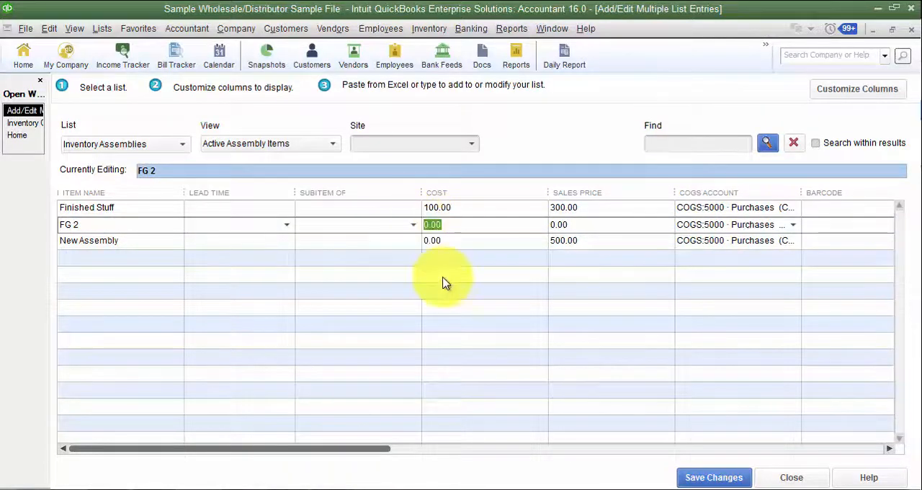
double_click(481, 241)
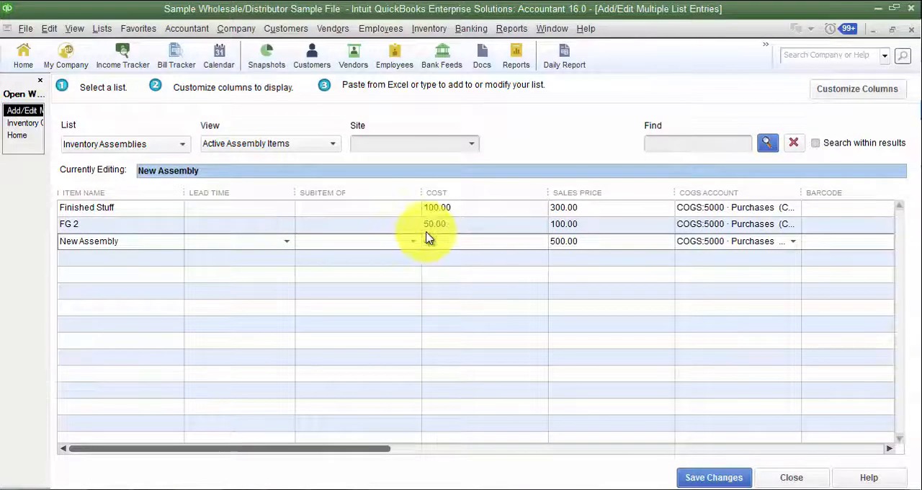
key("Tab")
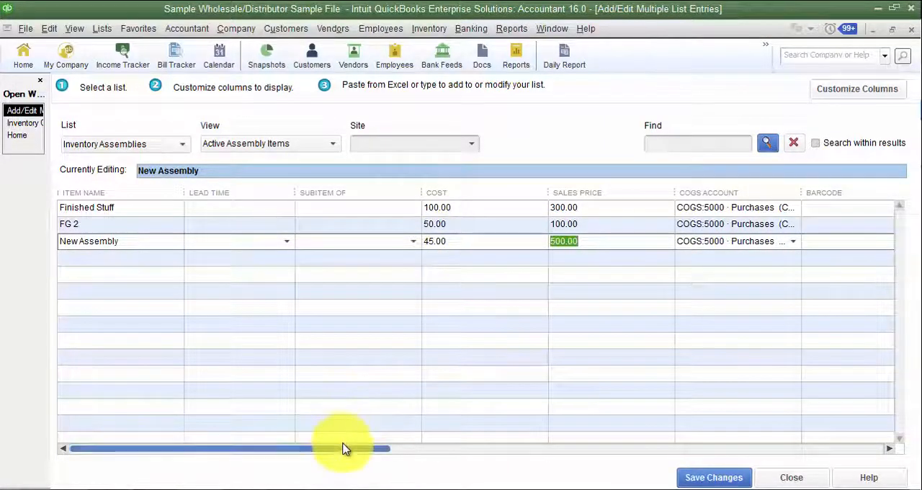
- View the parent items offered in FG 2's Subitem of field without selecting one
left_click_drag(342, 446, 381, 452)
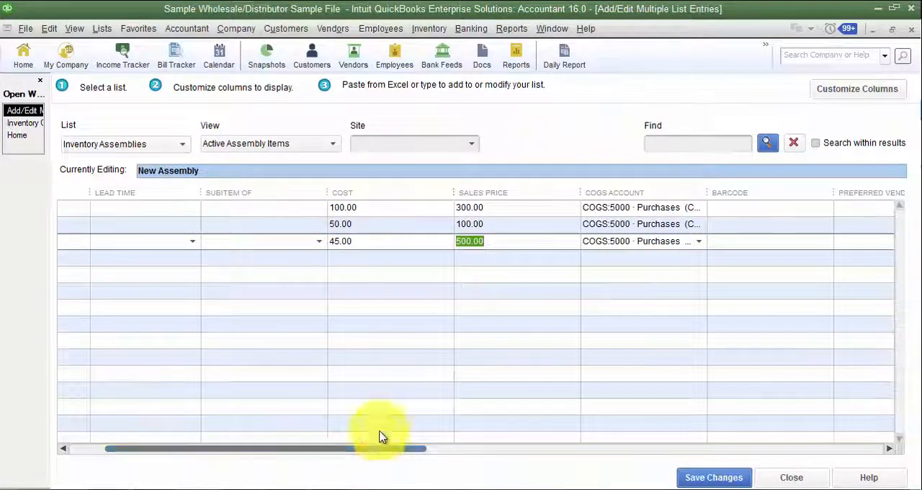
left_click(296, 223)
left_click(319, 226)
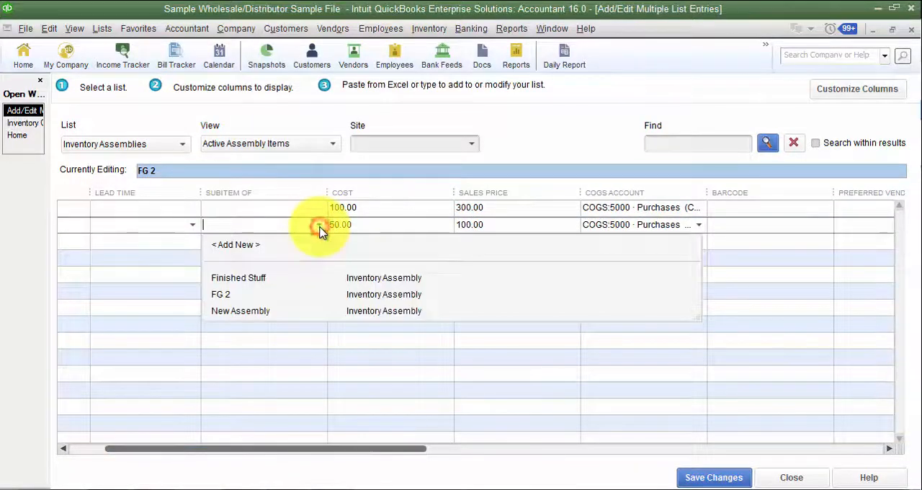
left_click(319, 227)
- Go through FG 2's fields from Cost to Income Account and check the choices in its Preferred Vendor field
key("Tab")
key("Tab")
key("Tab")
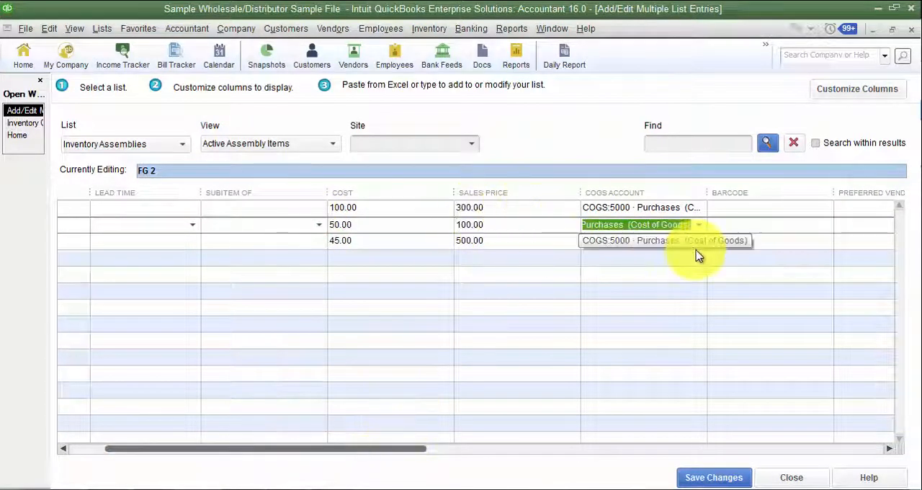
key("Tab")
key("Tab")
key("Tab")
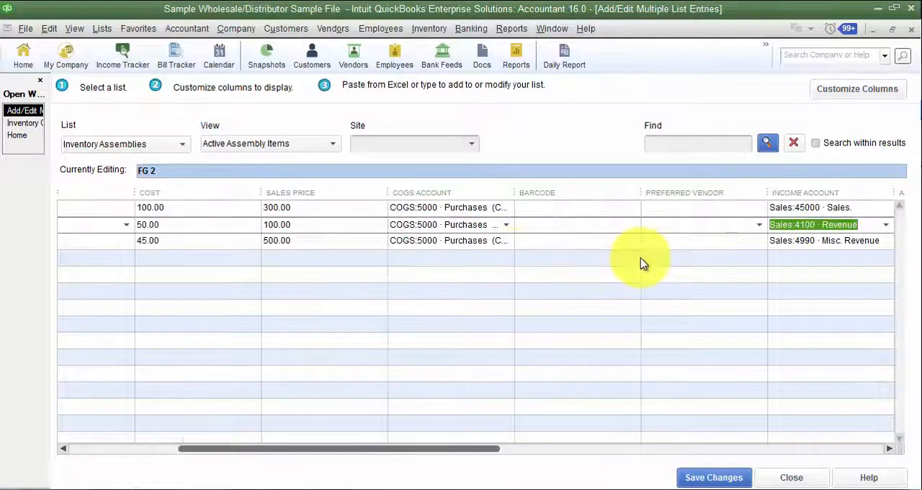
left_click(760, 225)
left_click(760, 224)
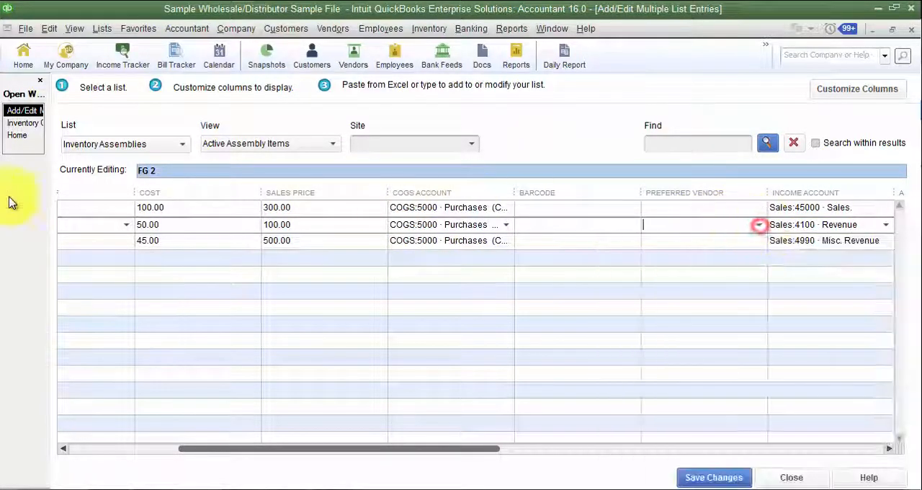
- Switch to the Inventory Center, filter the list to All Assembly, and open FG 2 for editing
left_click(29, 129)
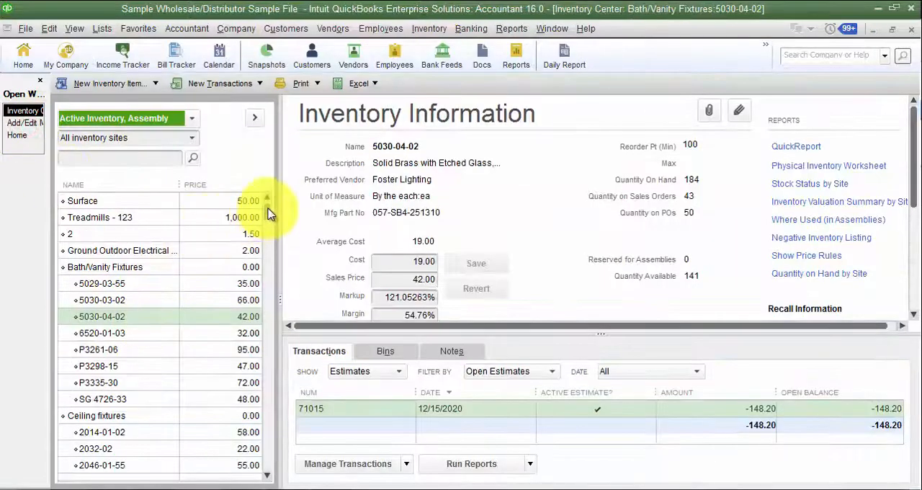
left_click(148, 120)
left_click(111, 188)
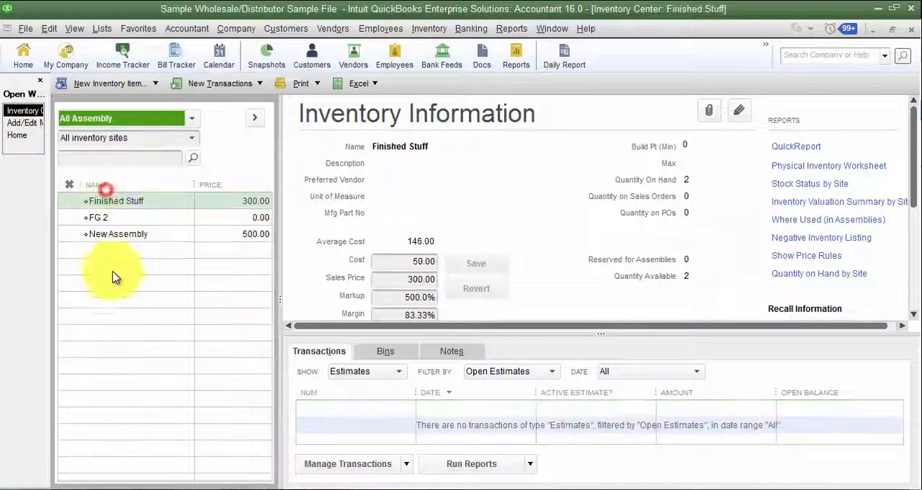
double_click(101, 217)
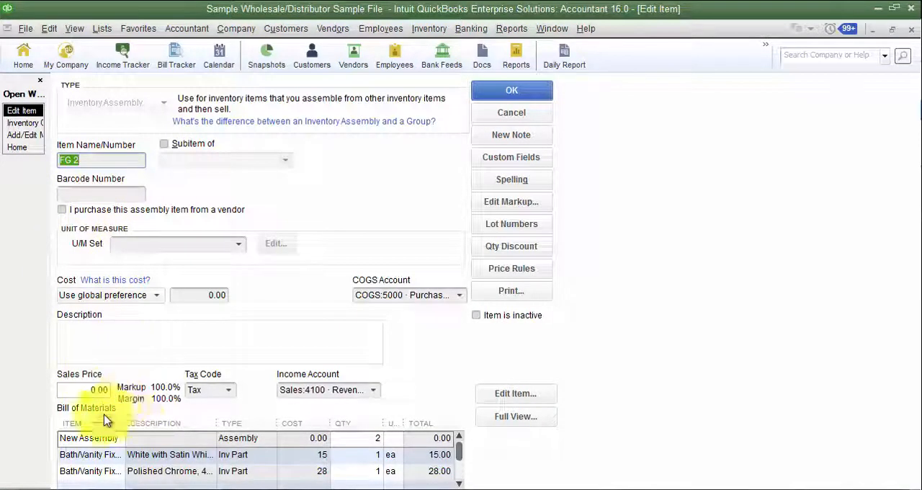
- Toggle FG 2's option for purchasing the assembly from a vendor on and off to compare the available purchase fields
left_click(65, 210)
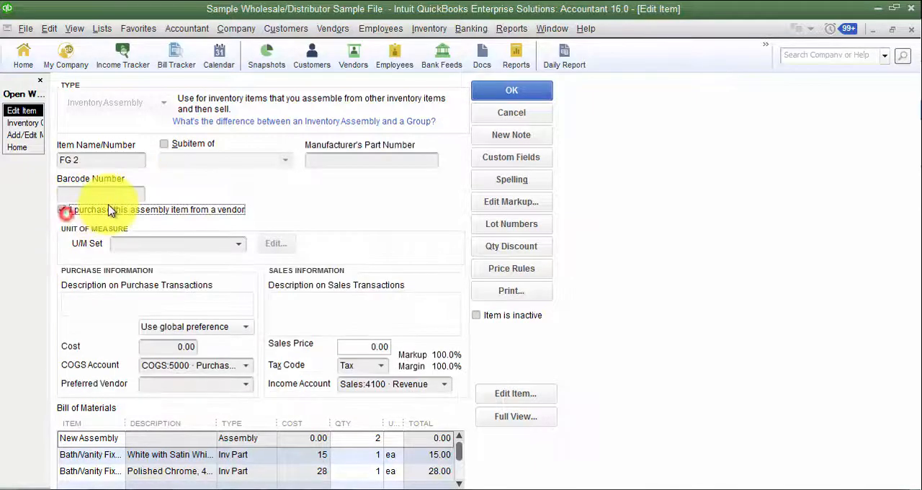
left_click(62, 210)
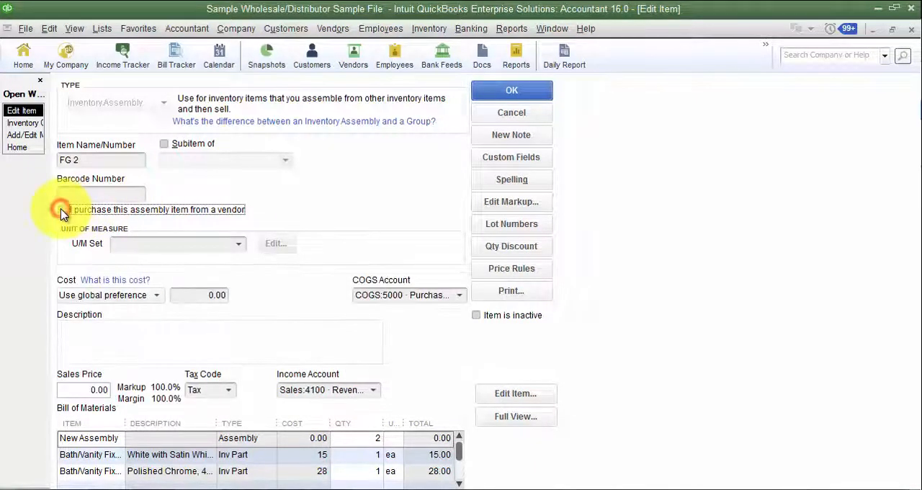
left_click(62, 211)
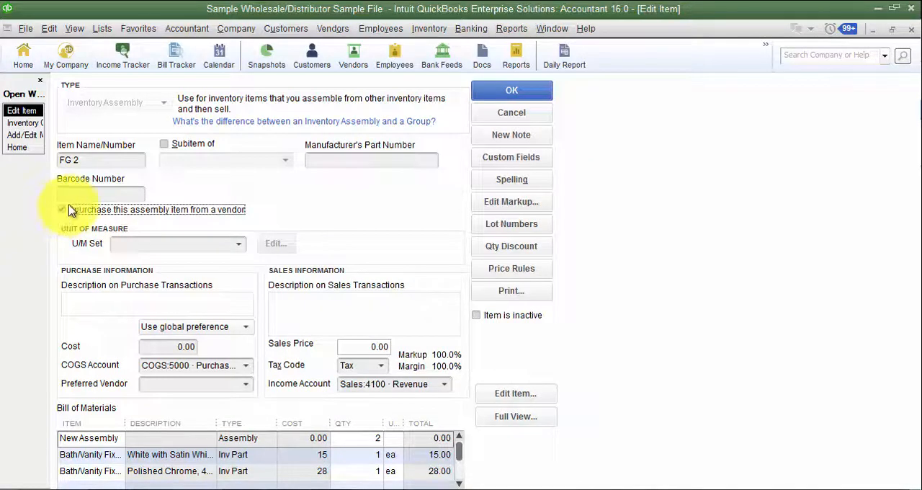
left_click(70, 210)
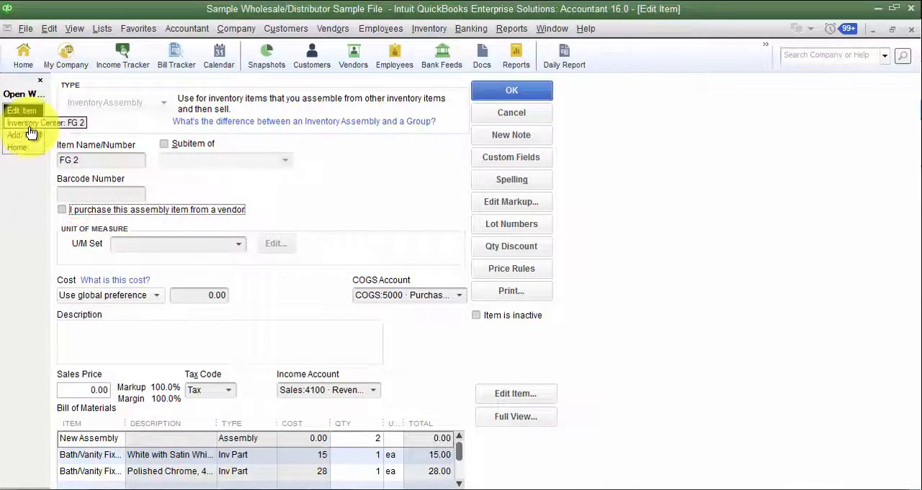
- Return to the multiple list entries window and examine the assembly columns from Preferred Vendor through Total Value
left_click(29, 134)
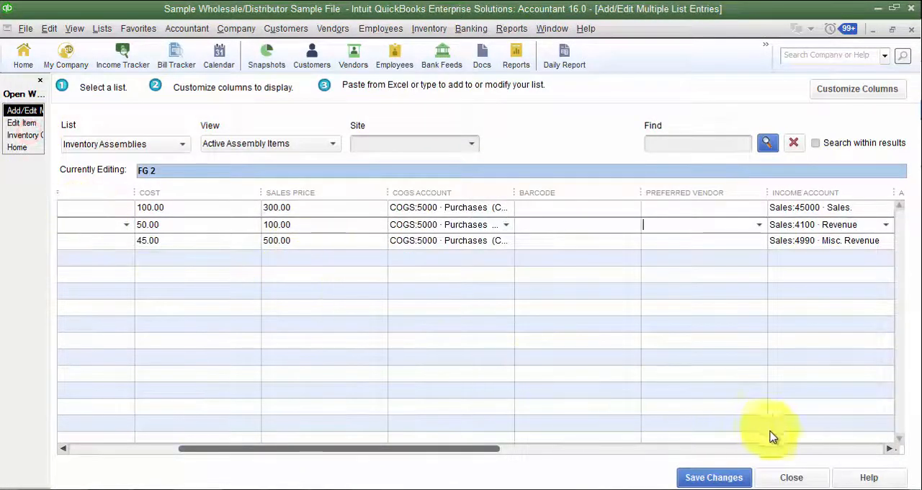
left_click(889, 448)
left_click(889, 448)
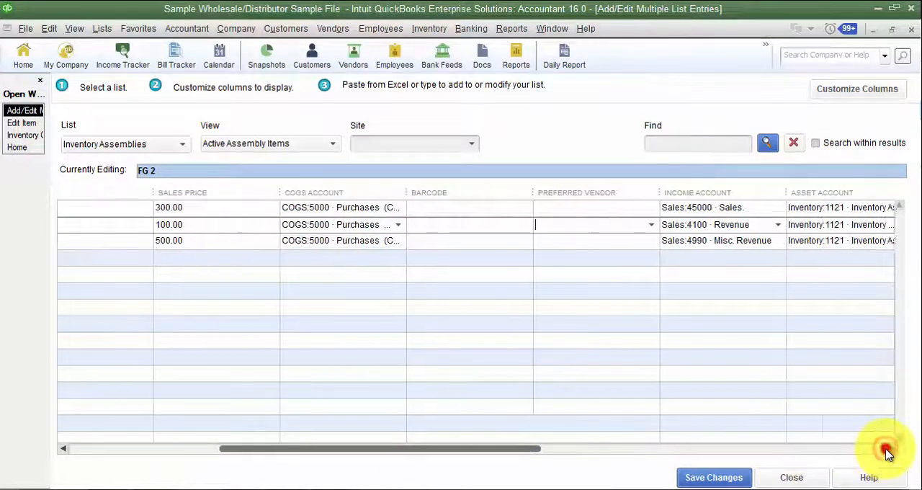
left_click(889, 448)
left_click(889, 448)
left_click(889, 448)
left_click(889, 448)
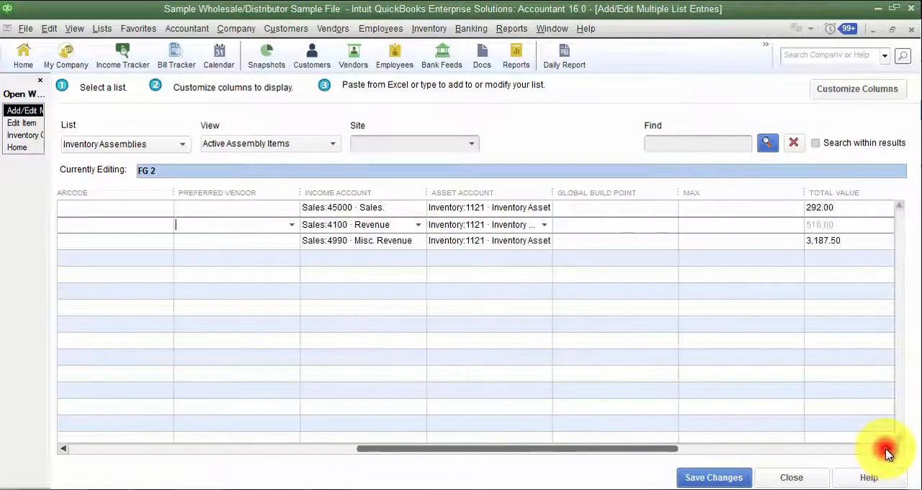
left_click(889, 448)
left_click(888, 448)
left_click(889, 448)
left_click(621, 215)
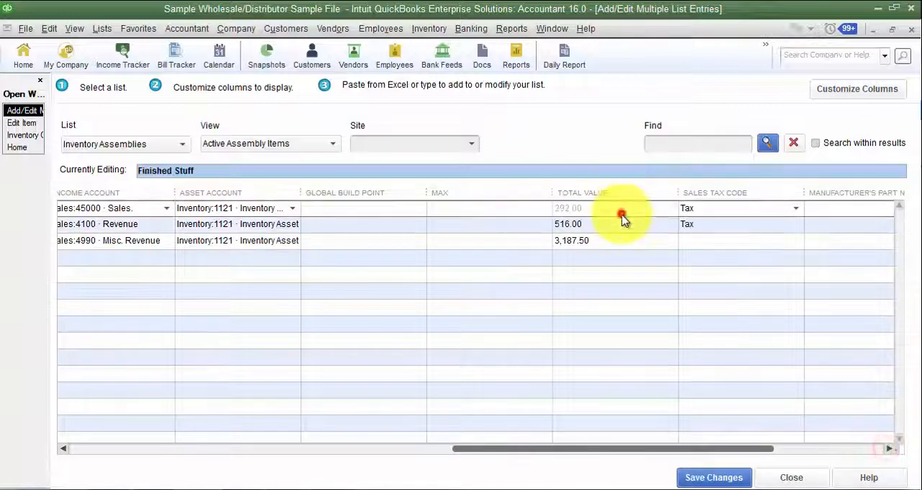
left_click(622, 235)
- View the Use BOM Cost choices for Finished Stuff without changing the selection
left_click(864, 449)
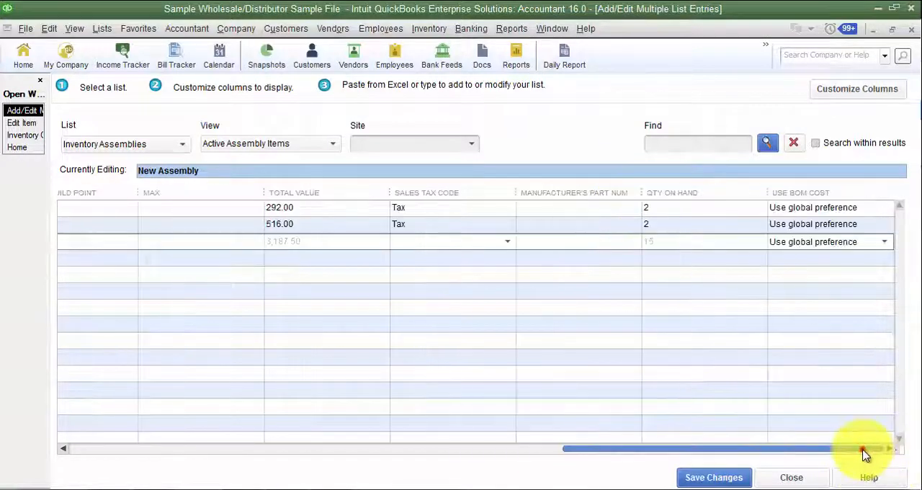
left_click(863, 209)
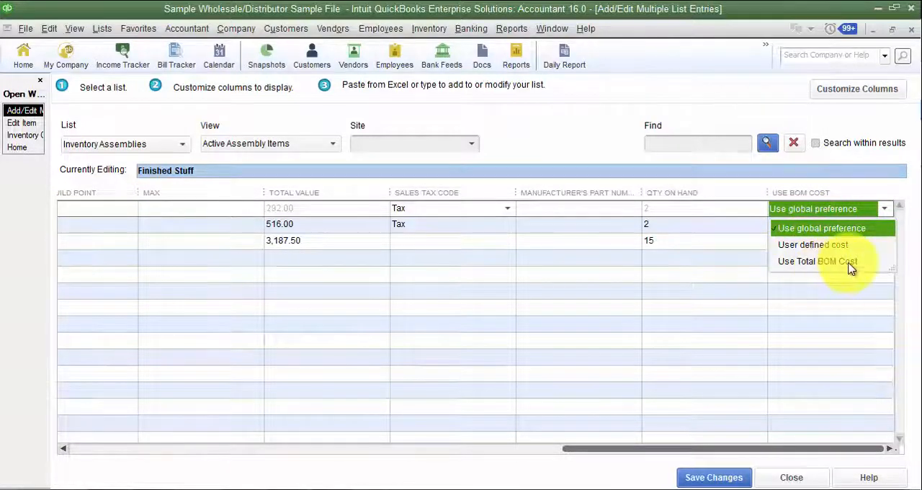
left_click(833, 170)
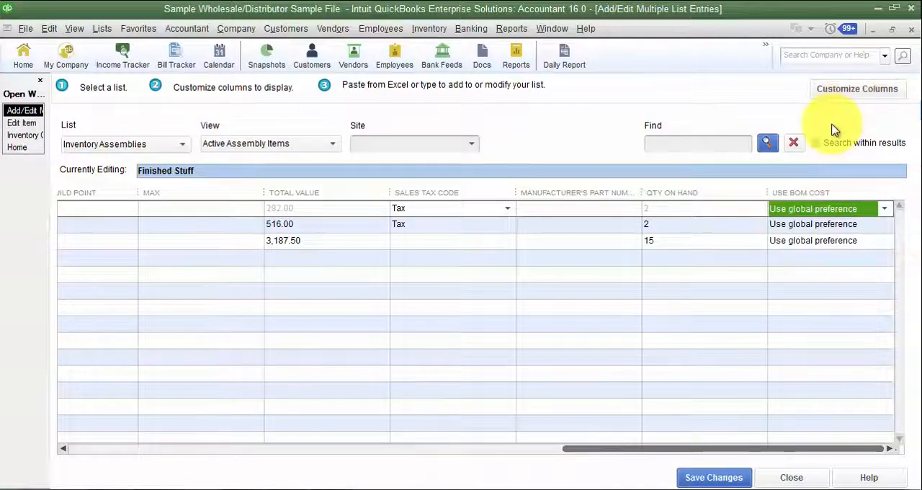
- Review the available columns for the inventory assemblies list and leave the column selection as it is
left_click(843, 91)
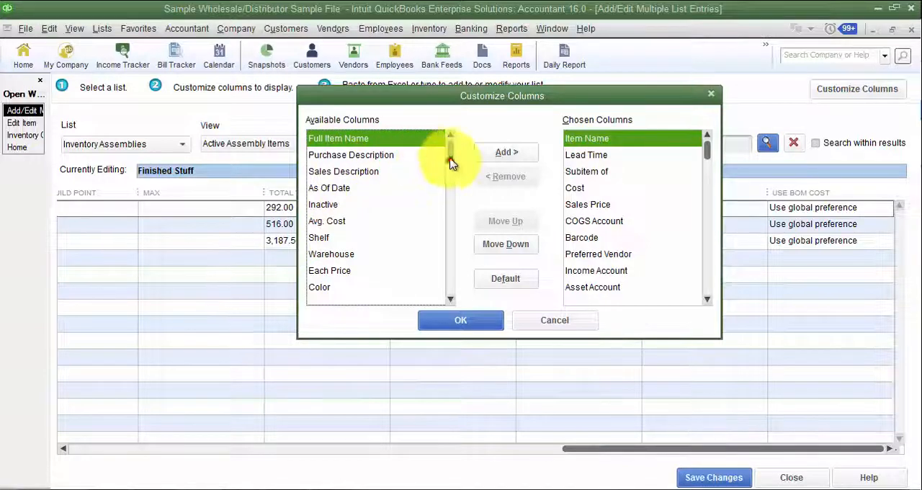
mouse_move(447, 148)
left_mouse_down()
mouse_move(459, 291)
mouse_move(459, 138)
left_mouse_up()
left_click(523, 322)
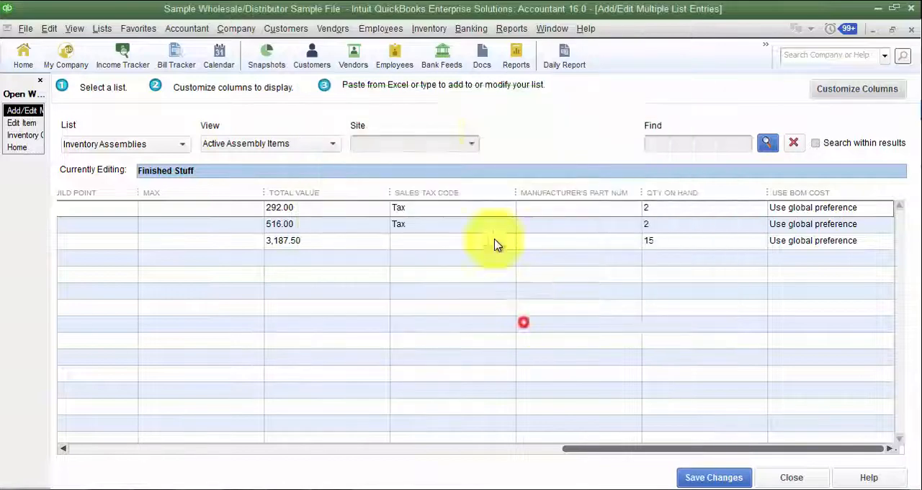
- Go back to the first assembly columns, select the New Assembly row, and view the row options for the blank line below it
left_click(331, 448)
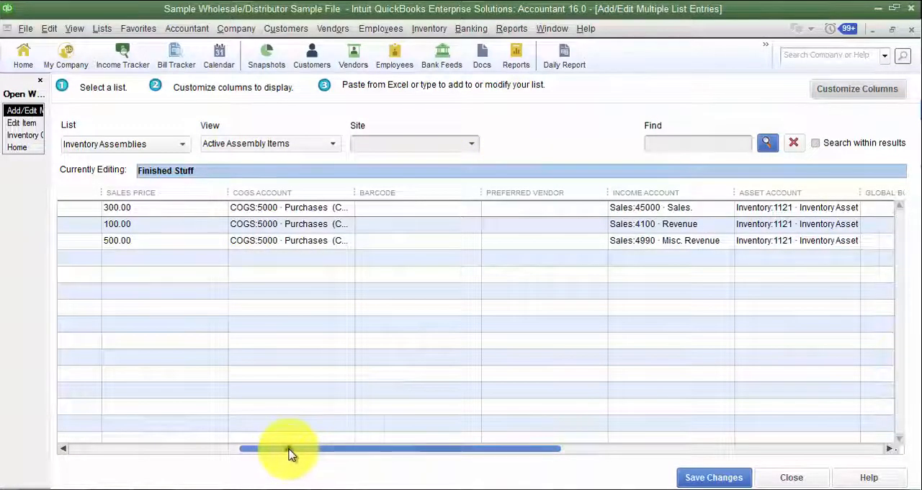
left_click_drag(291, 452, 99, 446)
left_click(94, 241)
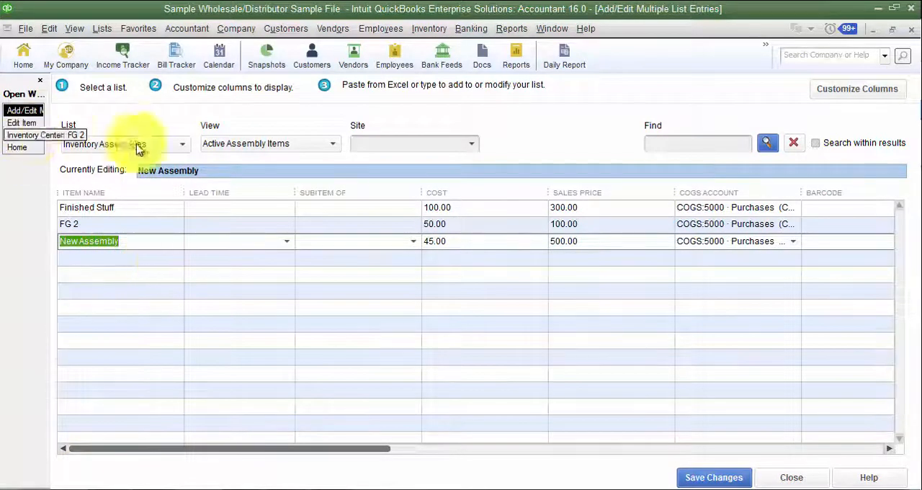
right_click(171, 263)
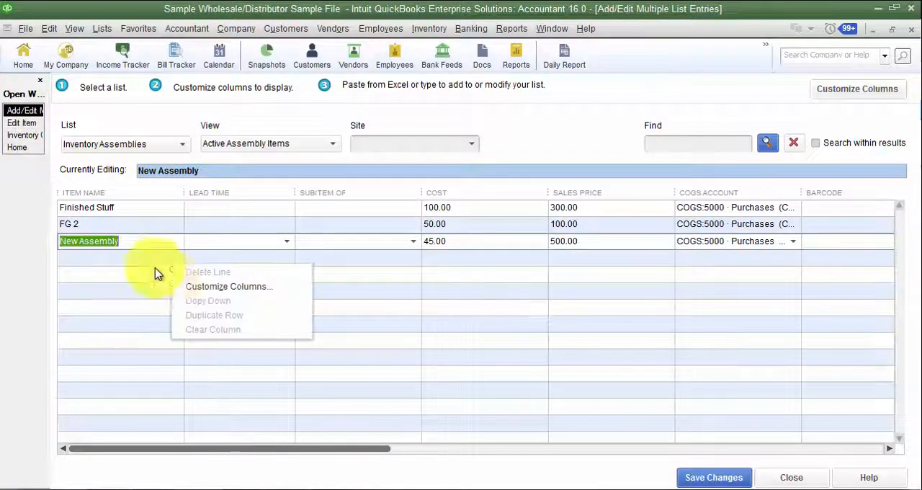
left_click(128, 262)
left_click(125, 281)
left_click(126, 255)
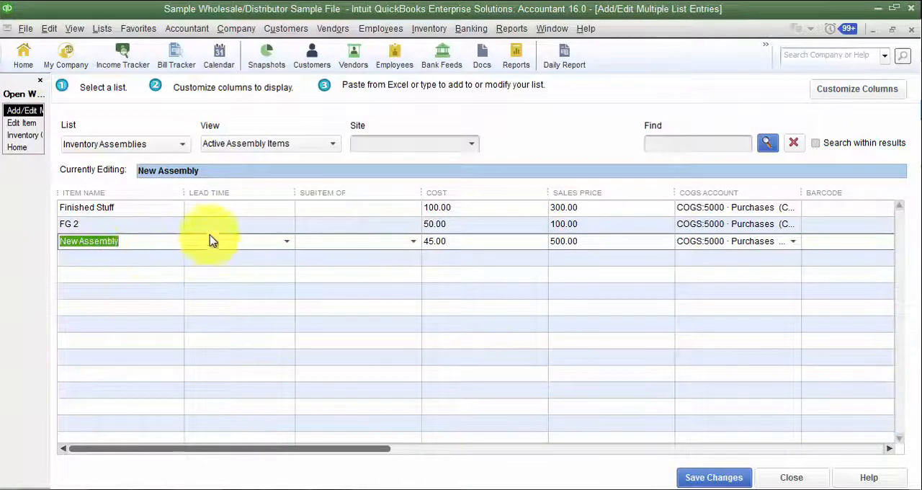
- Switch the list being edited to Inventory Sites, saving the unsaved assembly items
left_click(157, 148)
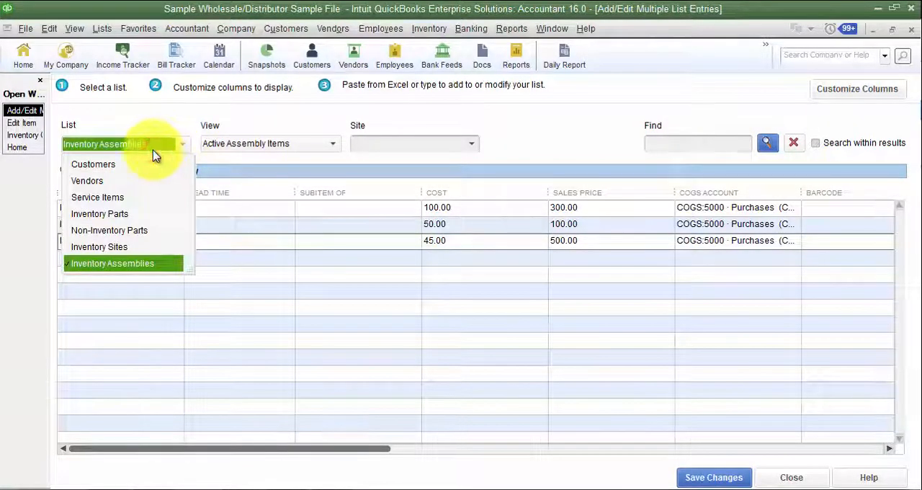
left_click(122, 247)
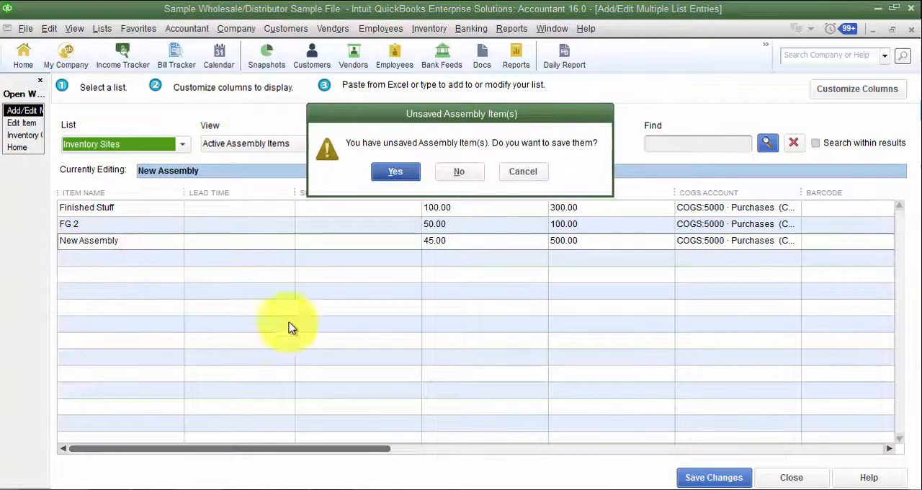
left_click(392, 172)
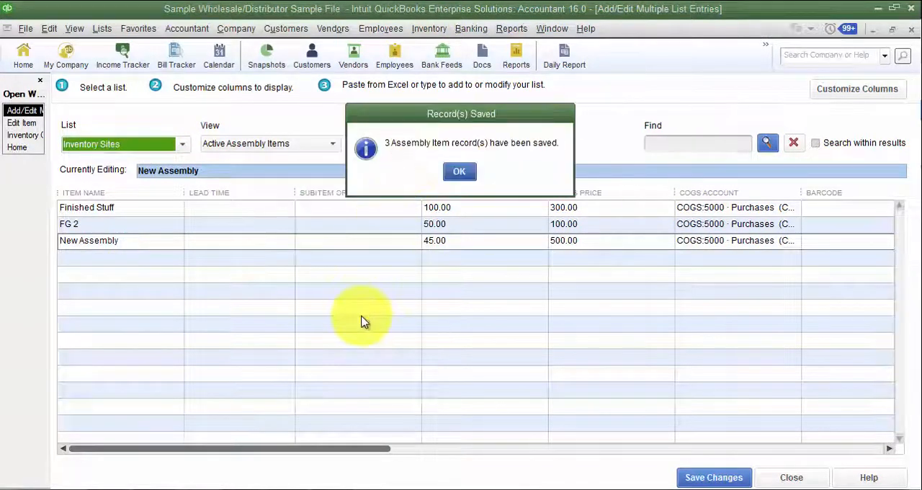
left_click(461, 173)
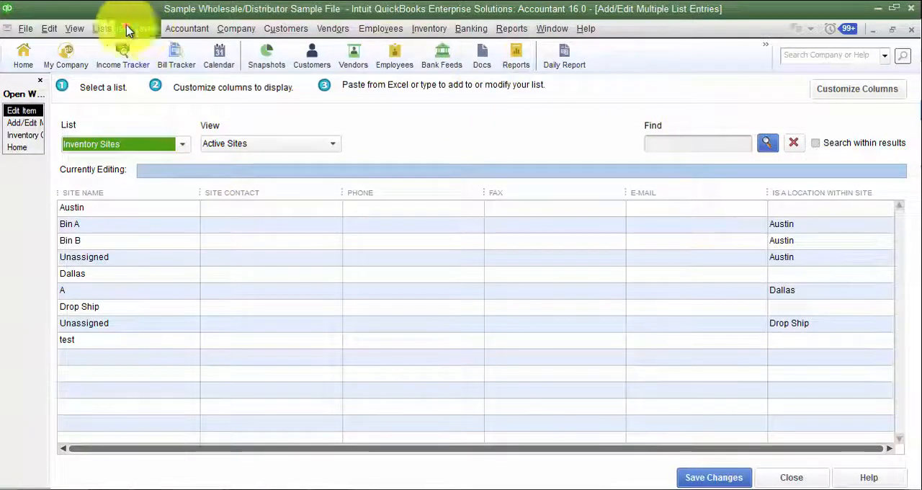
- Open the Inventory Site List, view the blank new inventory site form, and cancel it
left_click(105, 29)
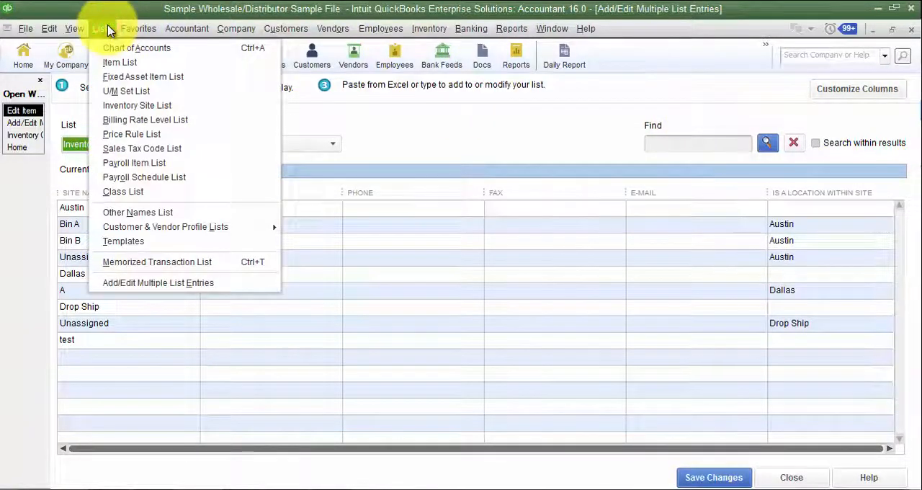
left_click(121, 106)
left_click(124, 477)
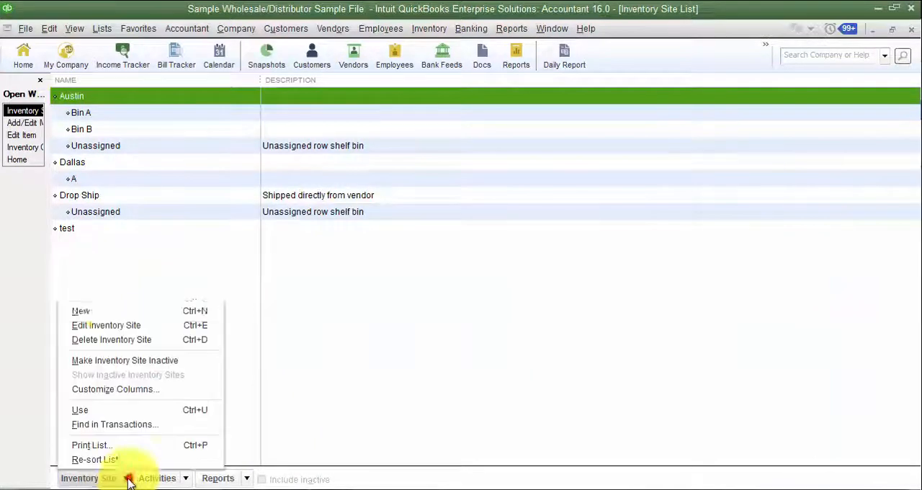
left_click(103, 306)
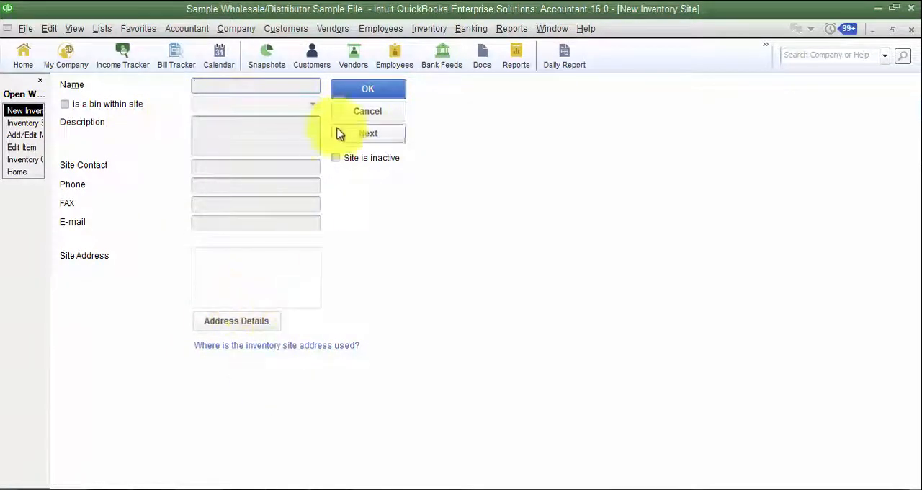
left_click(366, 112)
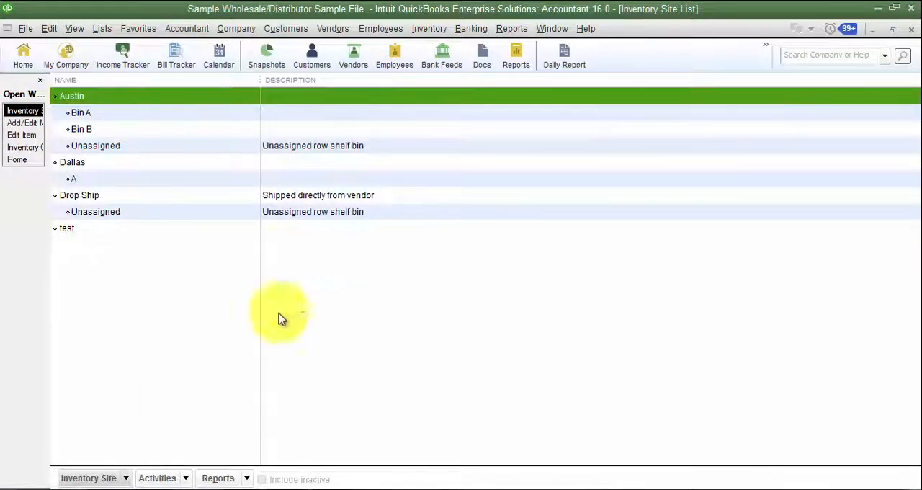
- Return to the multiple list entries window and remove the Site Contact, Phone, Fax and E-mail columns from the Inventory Sites list
left_click(16, 121)
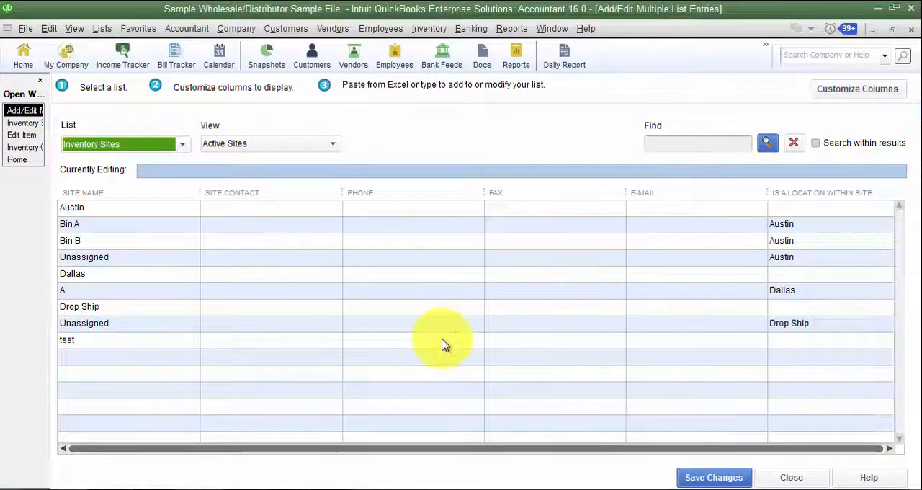
left_click(854, 89)
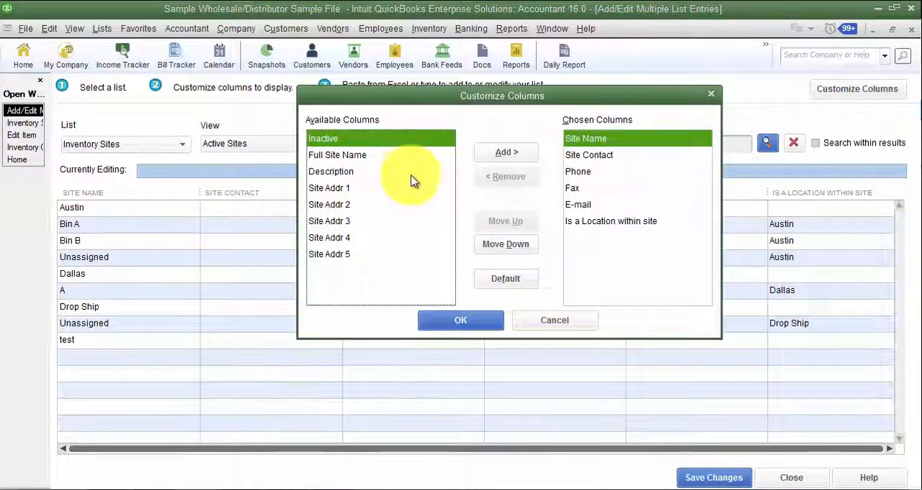
left_click(581, 155)
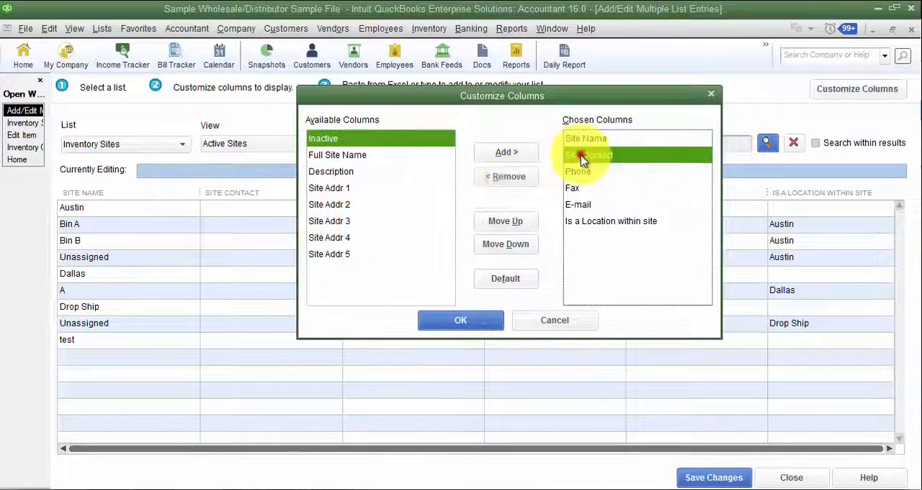
left_click(508, 176)
left_click(507, 177)
left_click(508, 176)
left_click(508, 176)
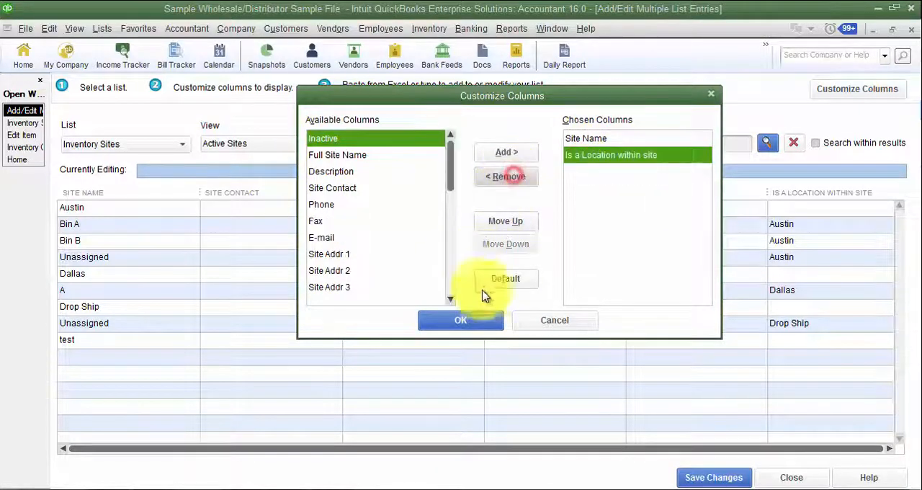
left_click(481, 322)
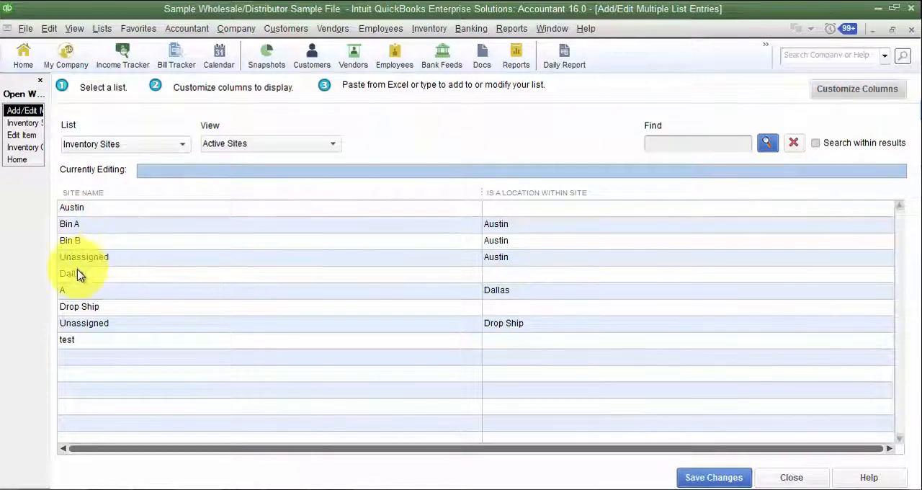
- View the parent site choices for Bin B and keep Austin
left_click(145, 244)
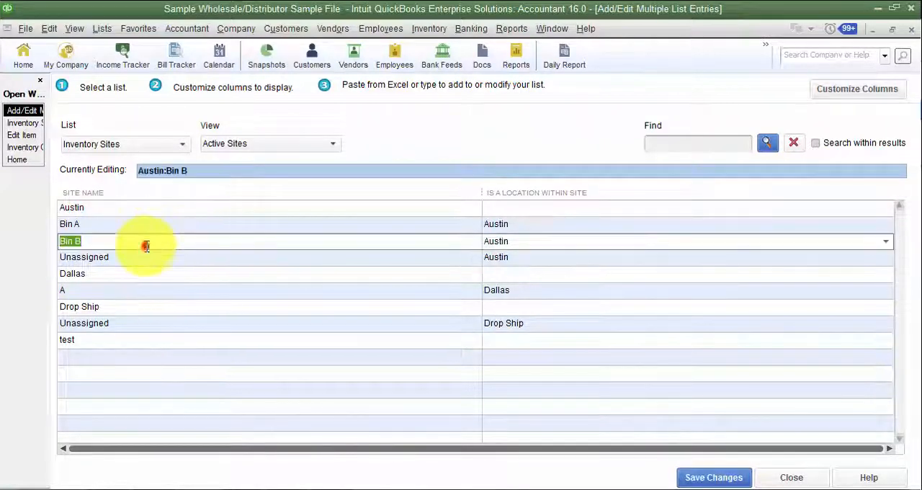
left_click(562, 242)
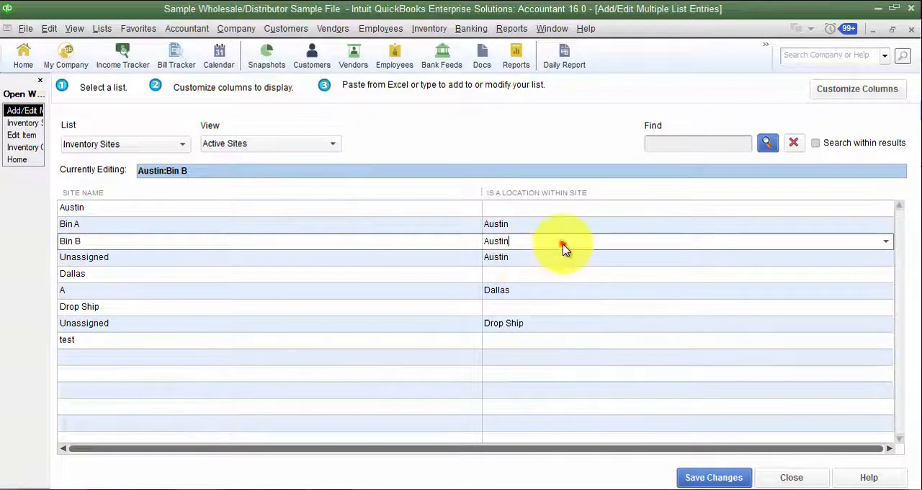
left_click(886, 242)
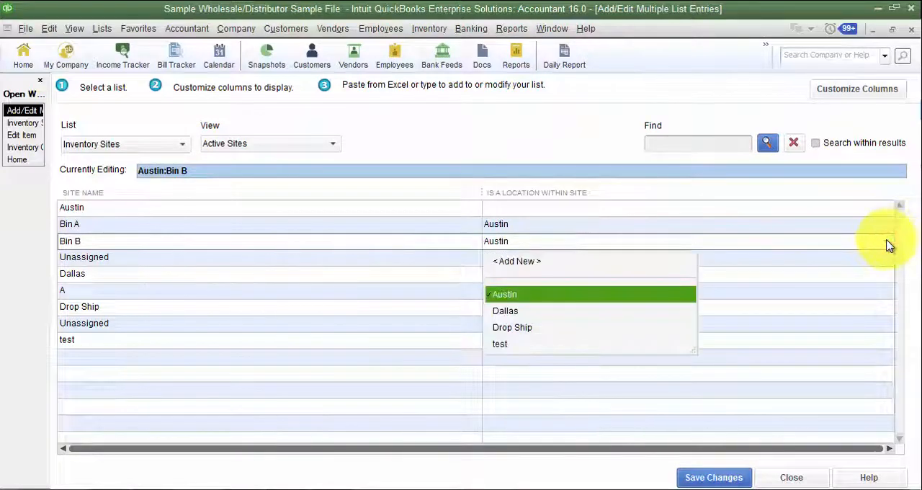
left_click(888, 243)
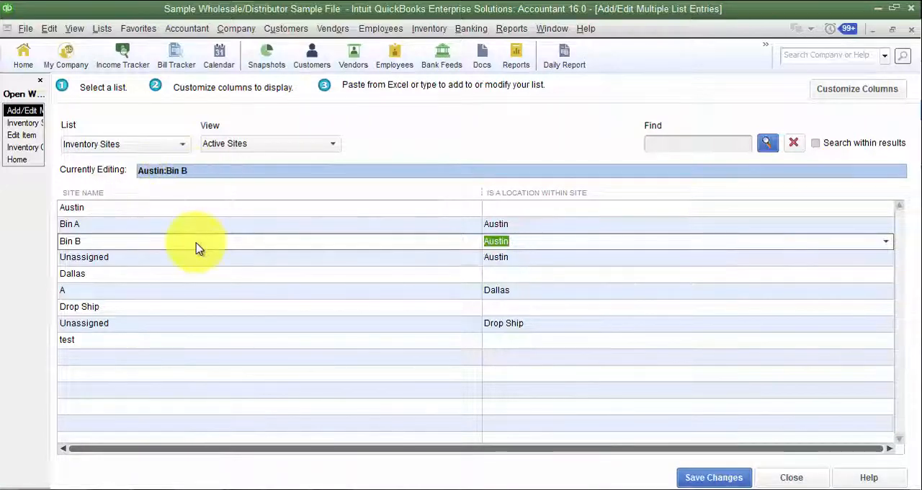
- Switch to the Excel workbook, add a new worksheet, and widen column A
left_click(230, 487)
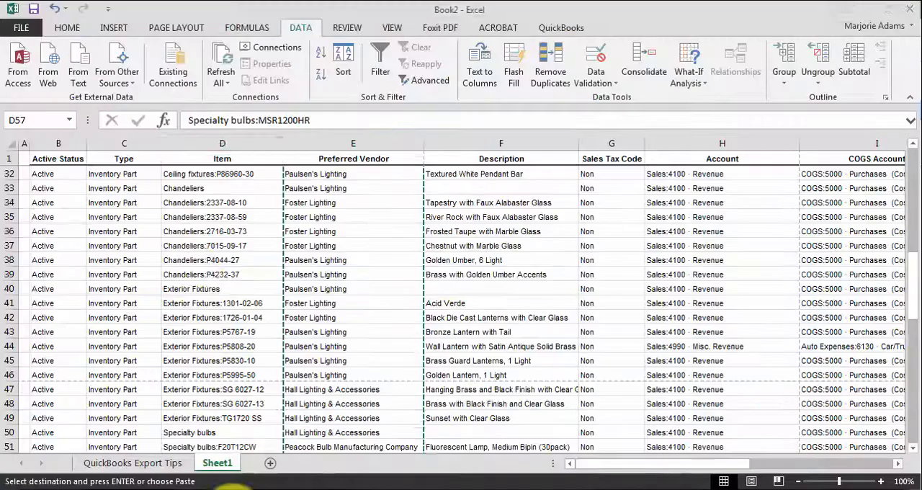
left_click(269, 463)
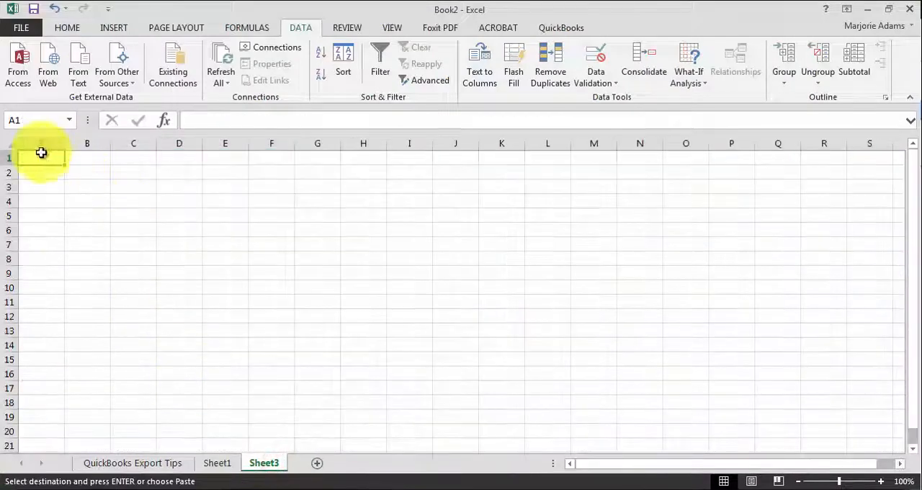
left_click_drag(64, 143, 88, 143)
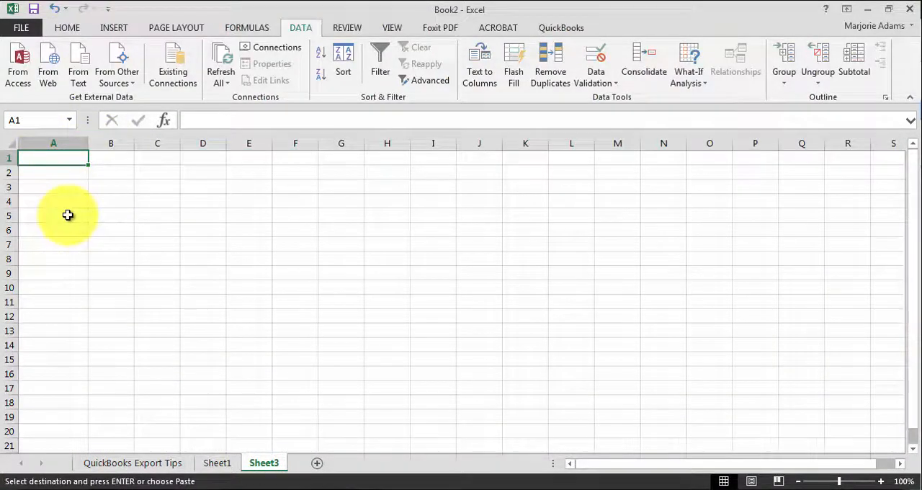
- Enter Bin C in A1 and Bin D in A2, and fill the pair down to A8
type("Bin C")
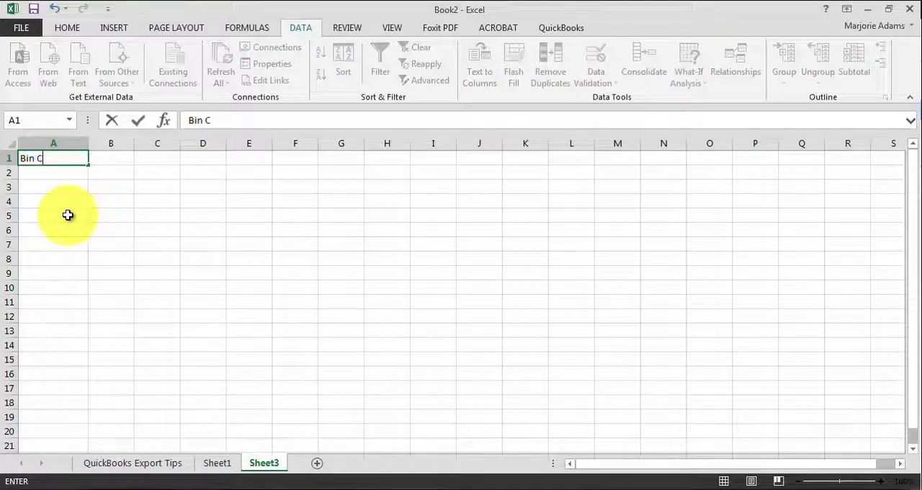
key("Return")
type("Bin C")
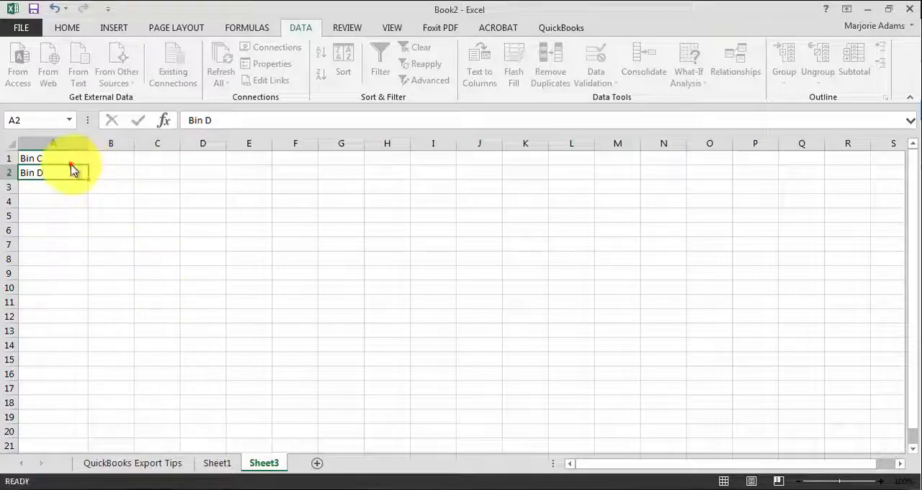
left_click_drag(70, 154, 89, 264)
left_click(45, 163)
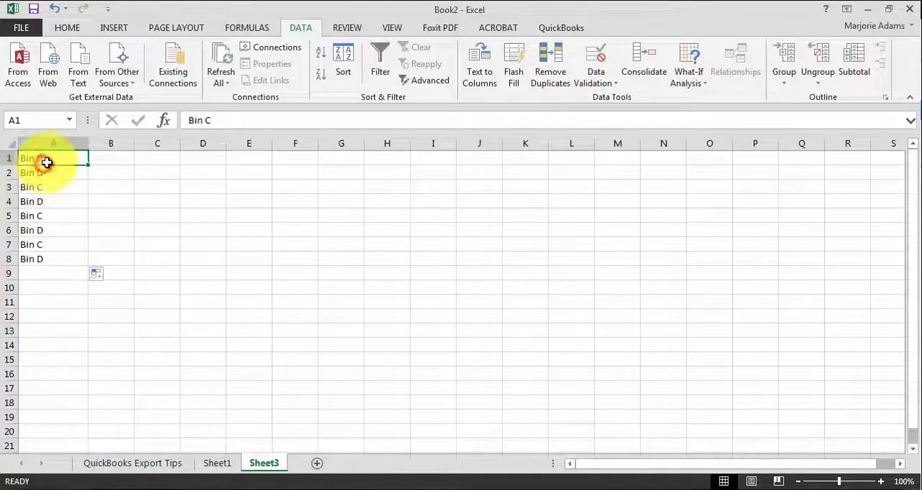
- Change A3 to Bin 3 and A4 to Bin 4, and fill the numbered series down to A8
double_click(54, 188)
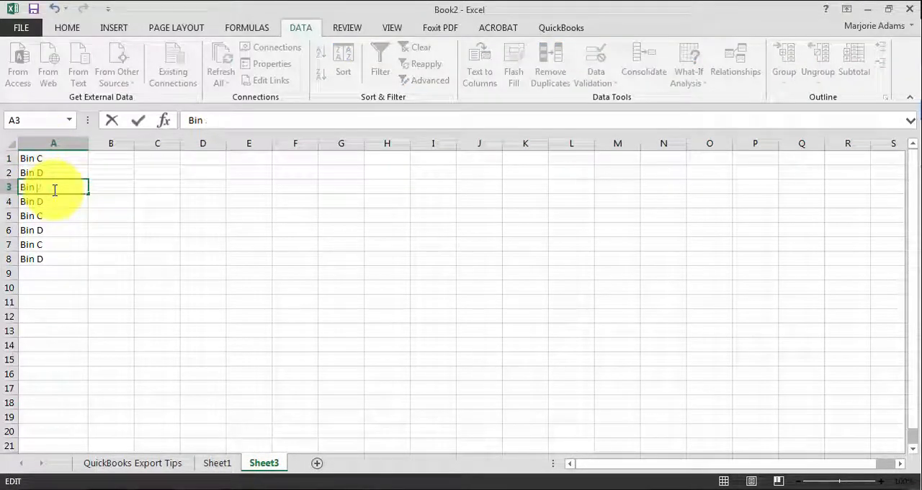
key("Return")
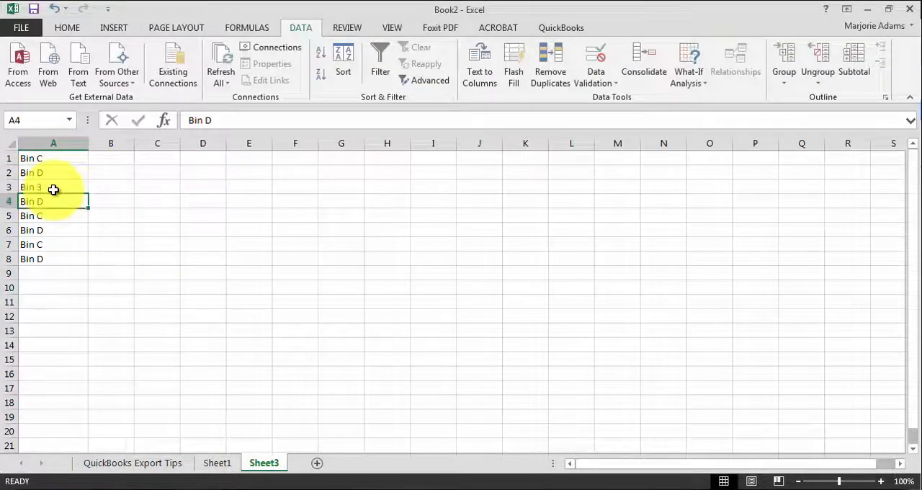
double_click(65, 202)
type("4")
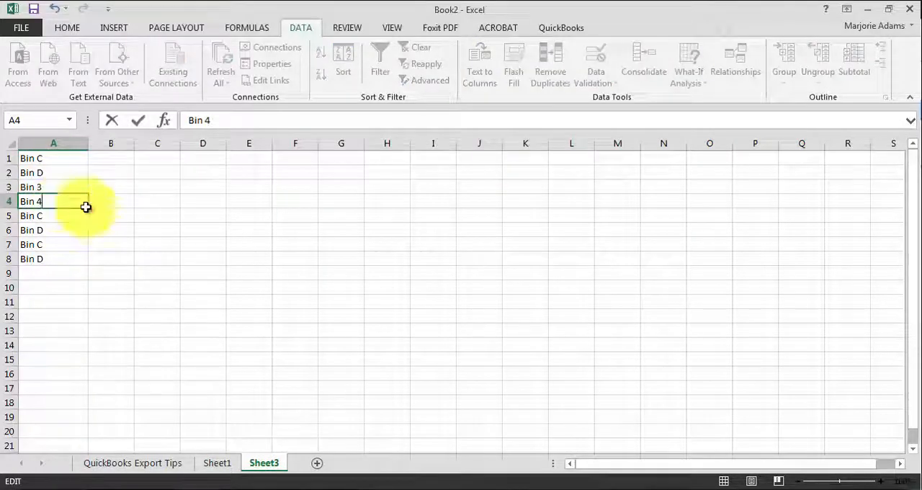
left_click(113, 226)
left_click_drag(41, 187, 86, 266)
left_click(68, 328)
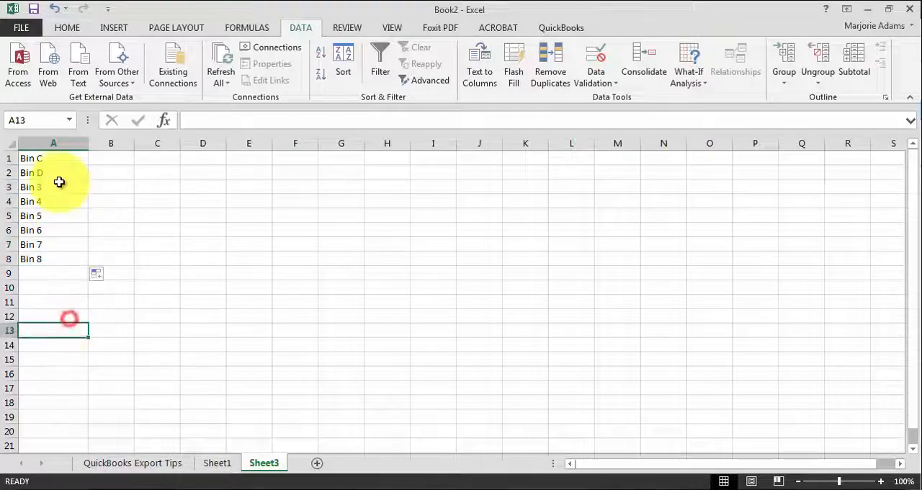
- Copy the bin names in A1:A8 and switch back to the Inventory Sites list in QuickBooks
left_click_drag(50, 158, 64, 255)
key("ctrl+c")
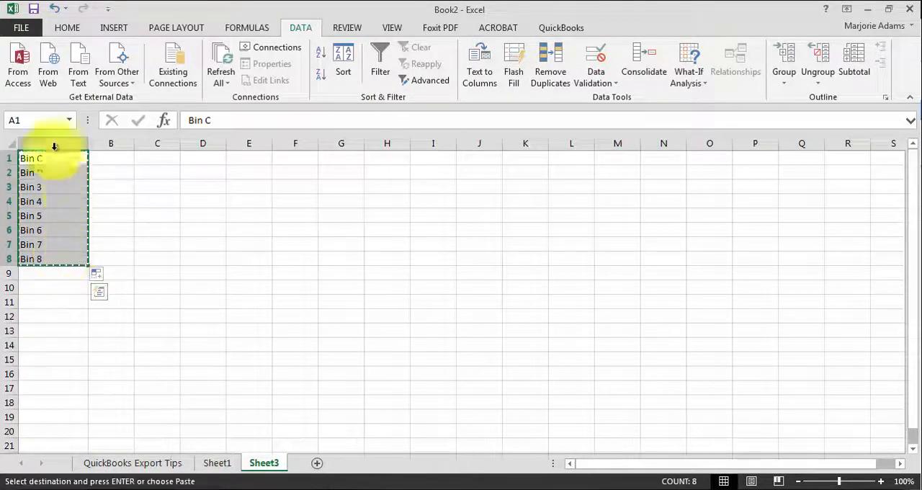
key("alt+Tab")
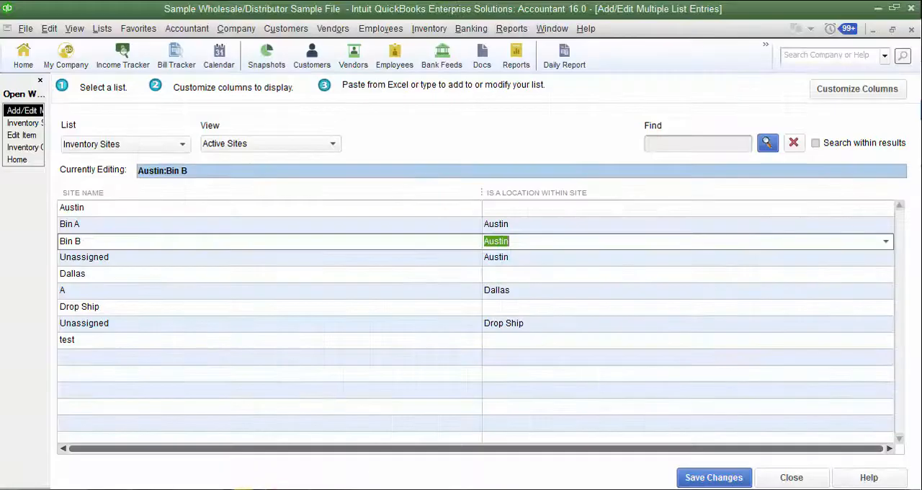
- Paste the copied bin names into the blank rows below test, and assign Austin as the parent site from Bin C down
left_click(95, 357)
key("ctrl+v")
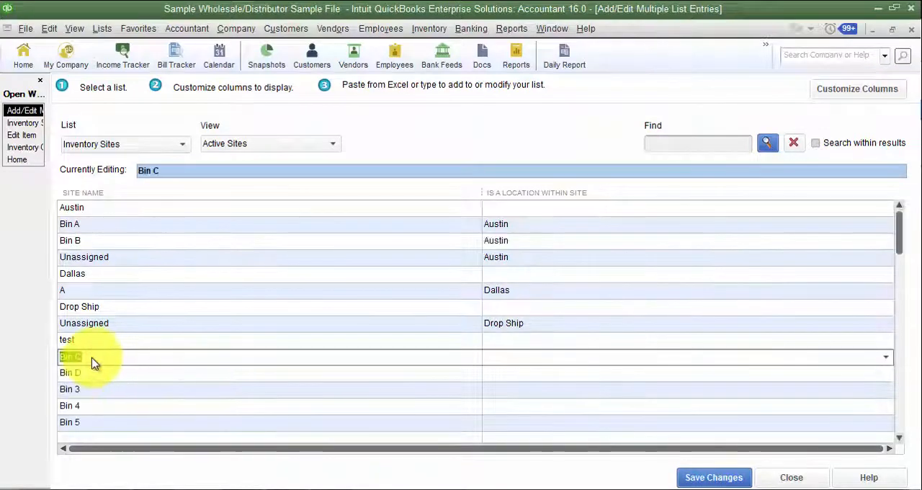
left_click(557, 360)
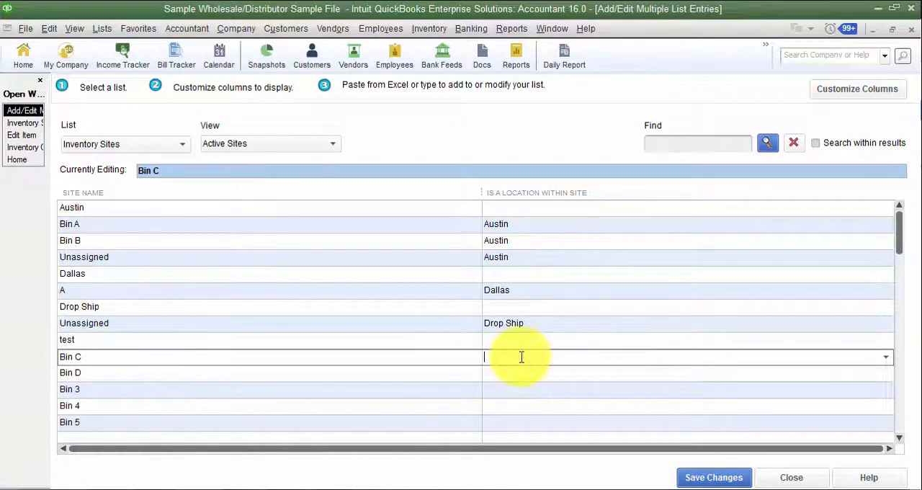
type("Austin")
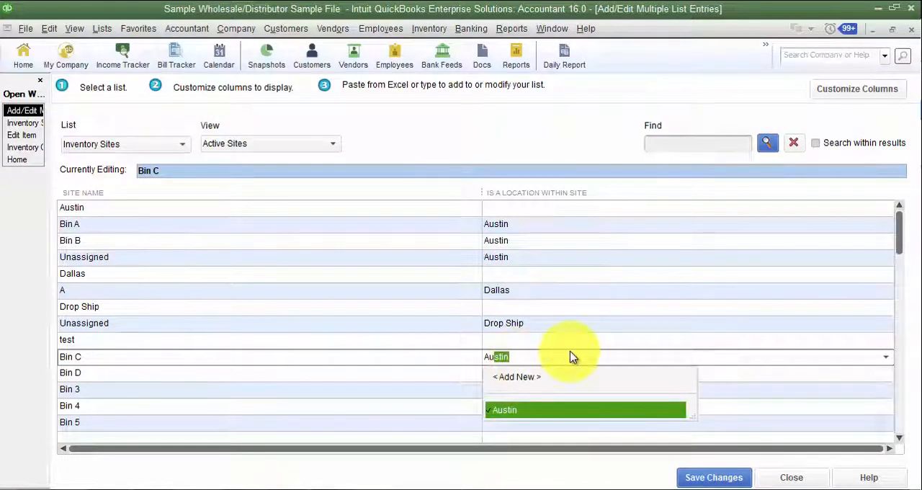
right_click(556, 359)
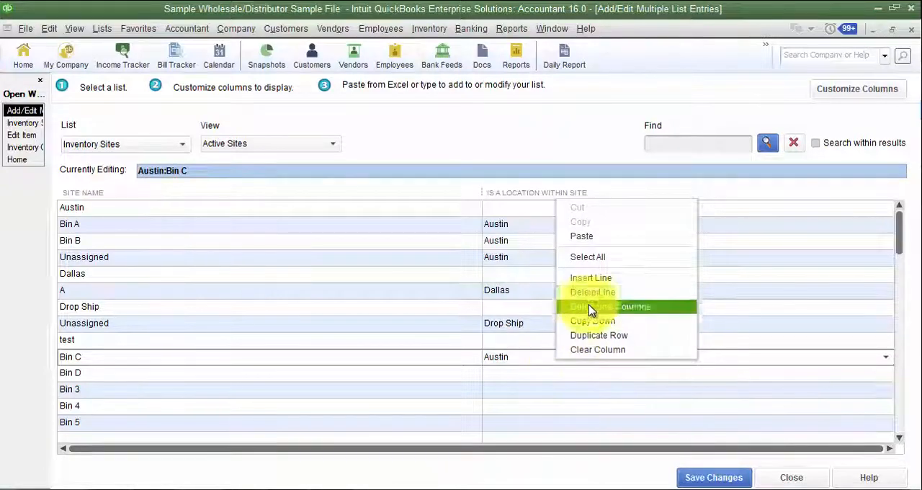
left_click(598, 321)
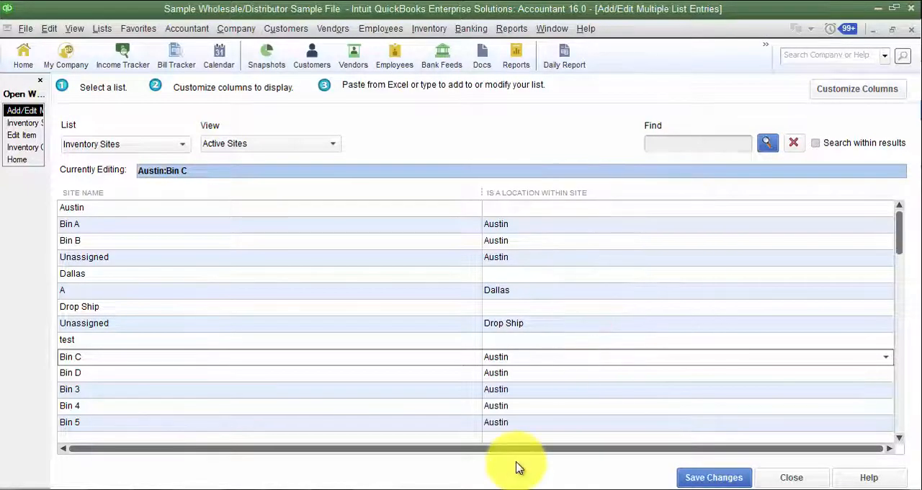
- Save the new bin records and open the Inventory Site List to review the bins under Austin
left_click(708, 482)
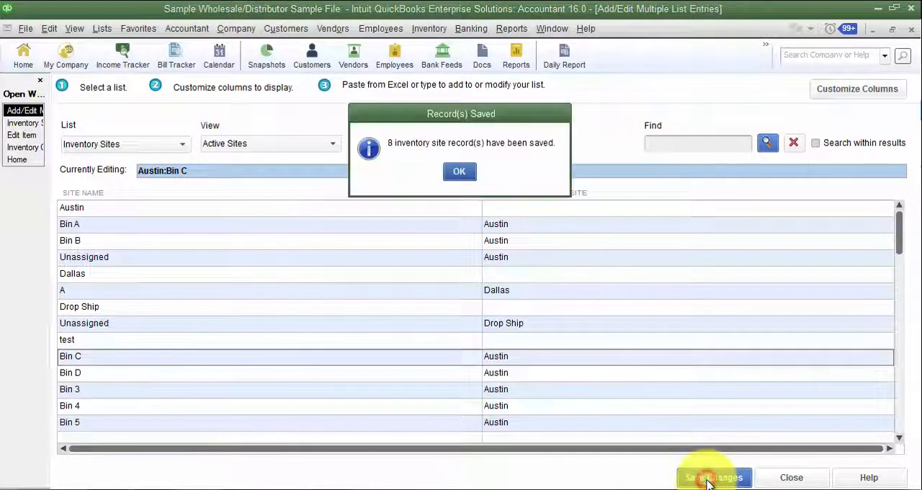
left_click(465, 173)
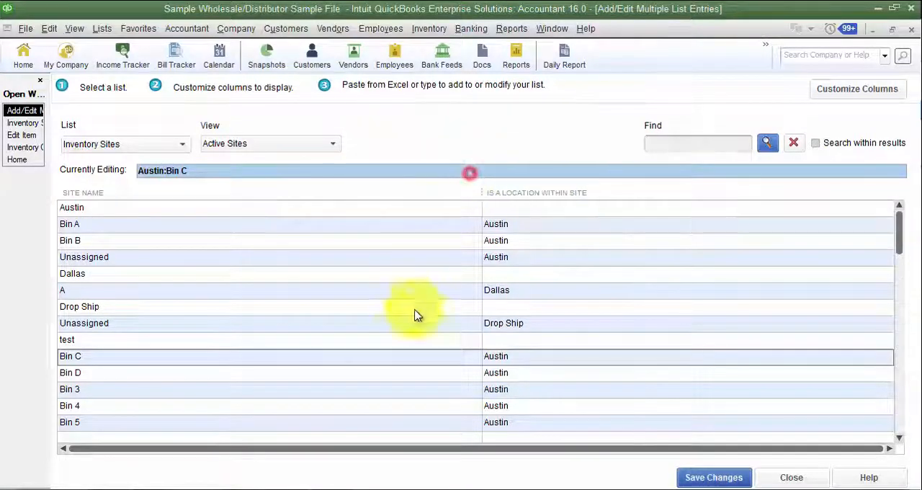
left_click(100, 28)
left_click(124, 104)
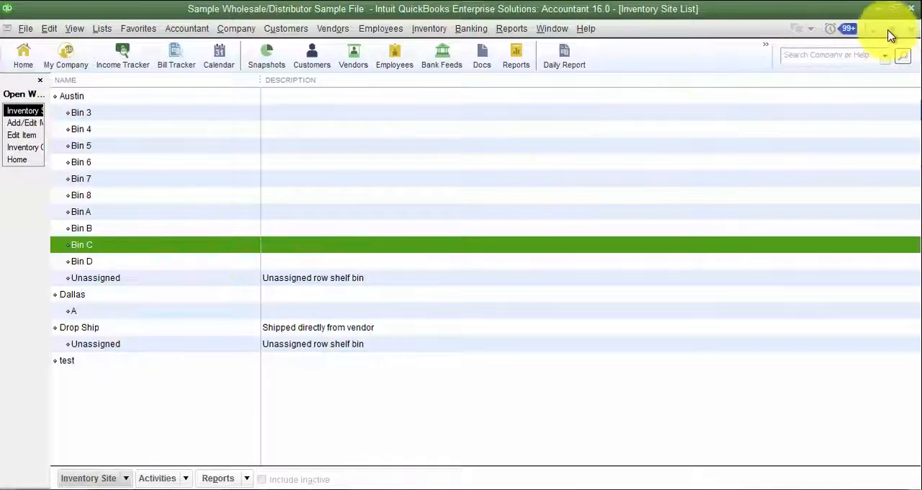
- Close the Inventory Site List, Add/Edit Multiple List Entries, Edit Item and Inventory Center windows to return to the Home page
left_click(910, 29)
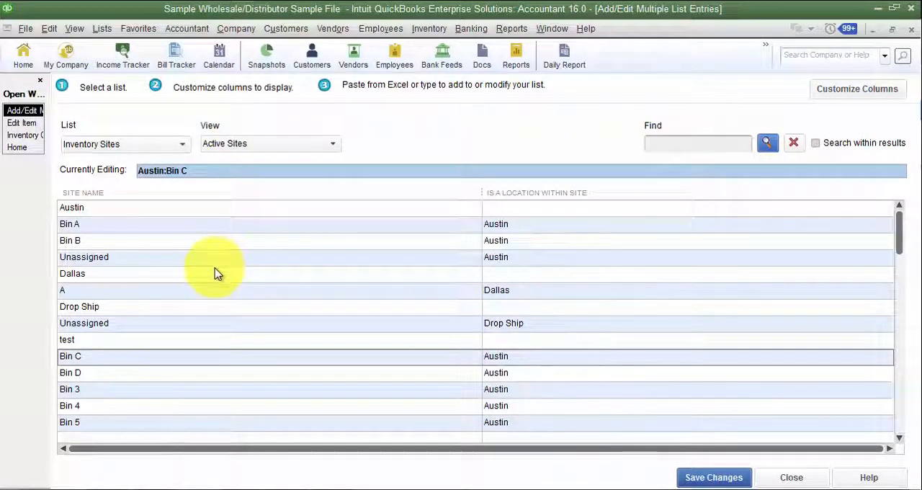
left_click(911, 33)
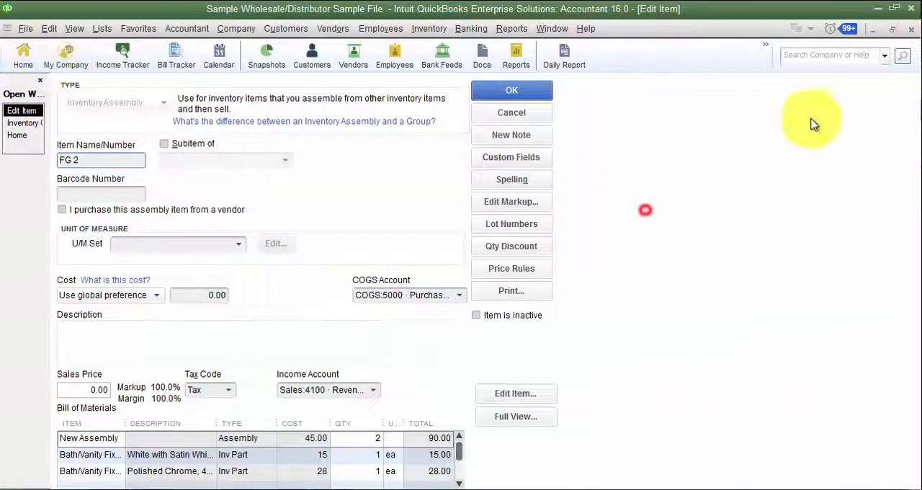
left_click(911, 30)
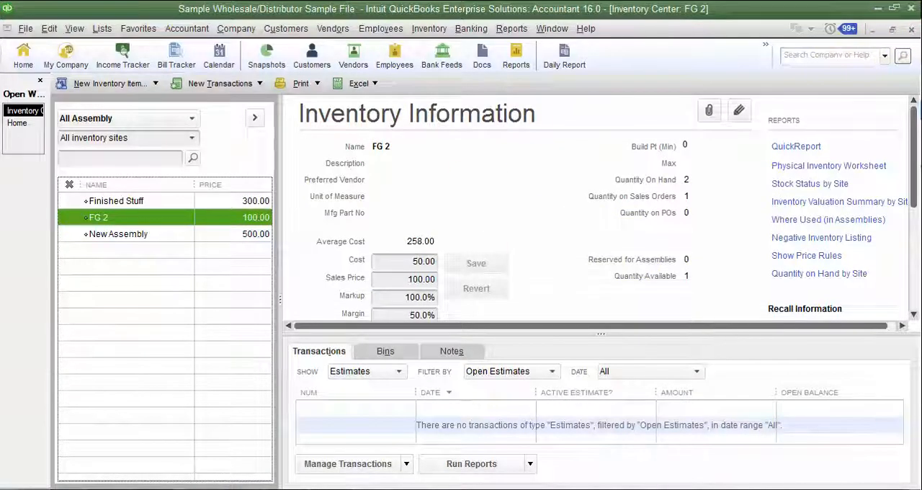
left_click(911, 30)
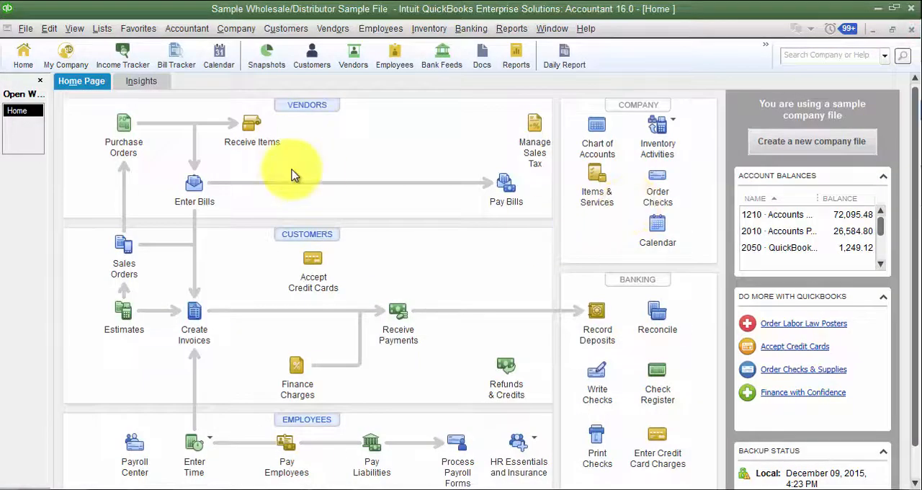